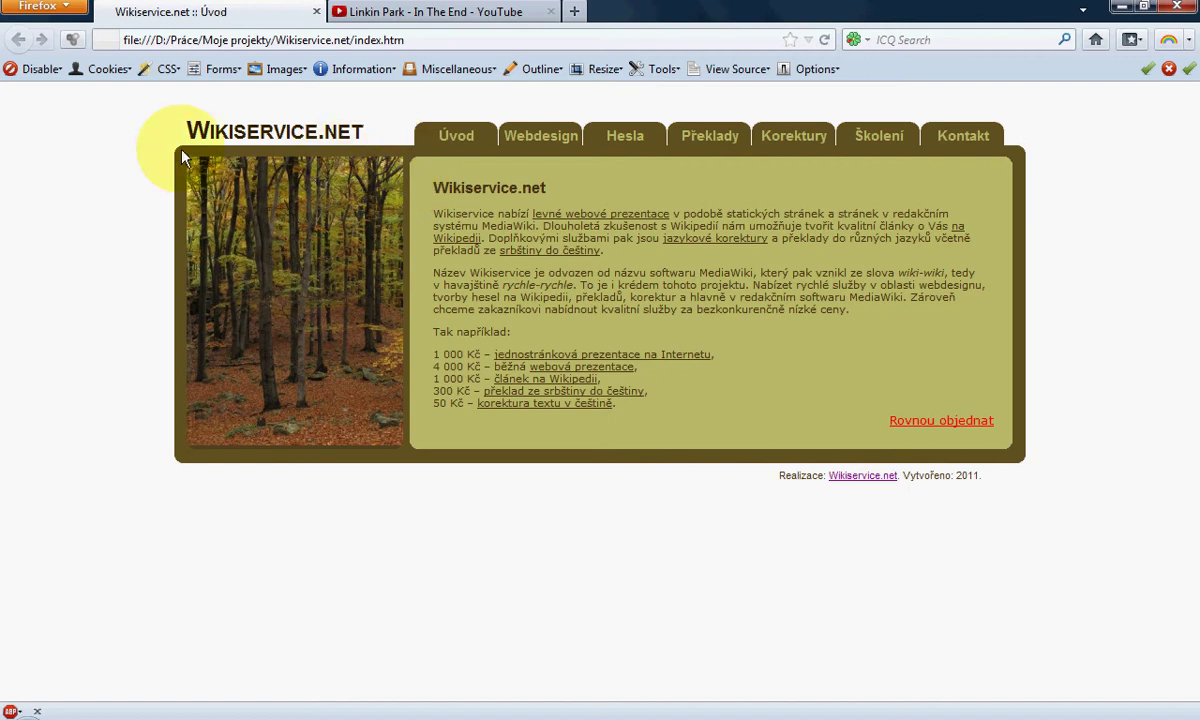
Step: Zoom the Wikiservice.net page in three steps to inspect the photo's top corner
{"action": "key", "text": "ctrl+plus"}
{"action": "key", "text": "ctrl+plus"}
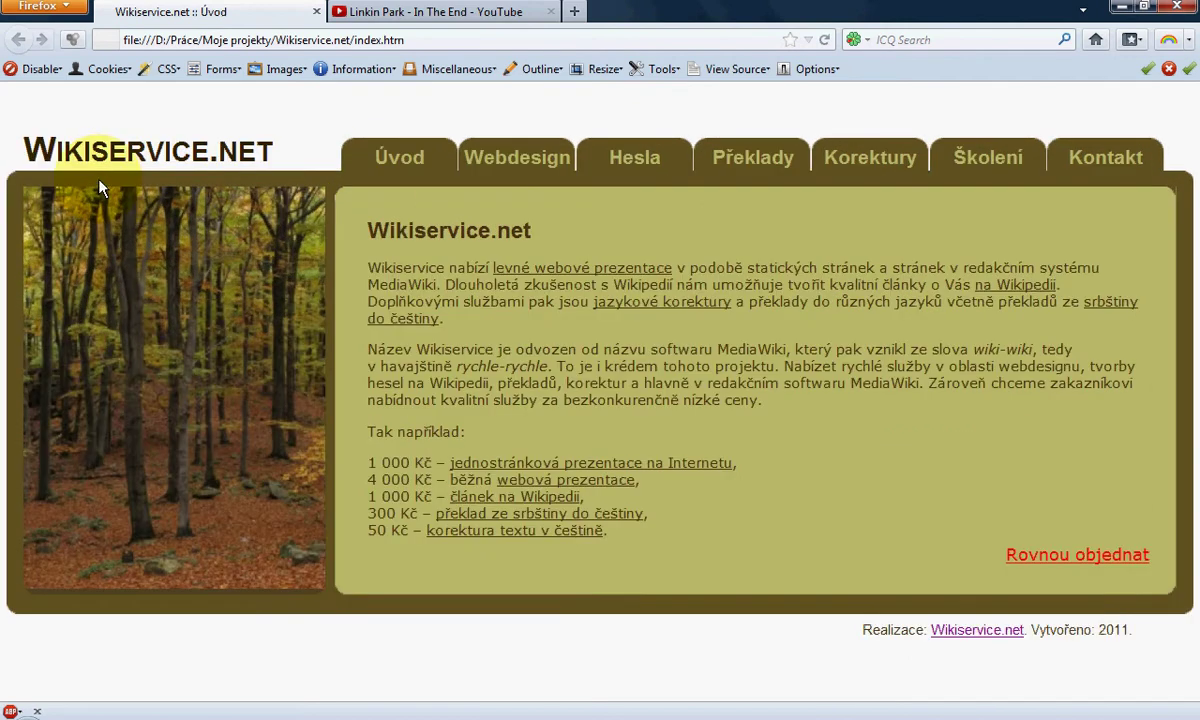
{"action": "key", "text": "ctrl+plus"}
{"action": "key", "text": "ctrl+plus"}
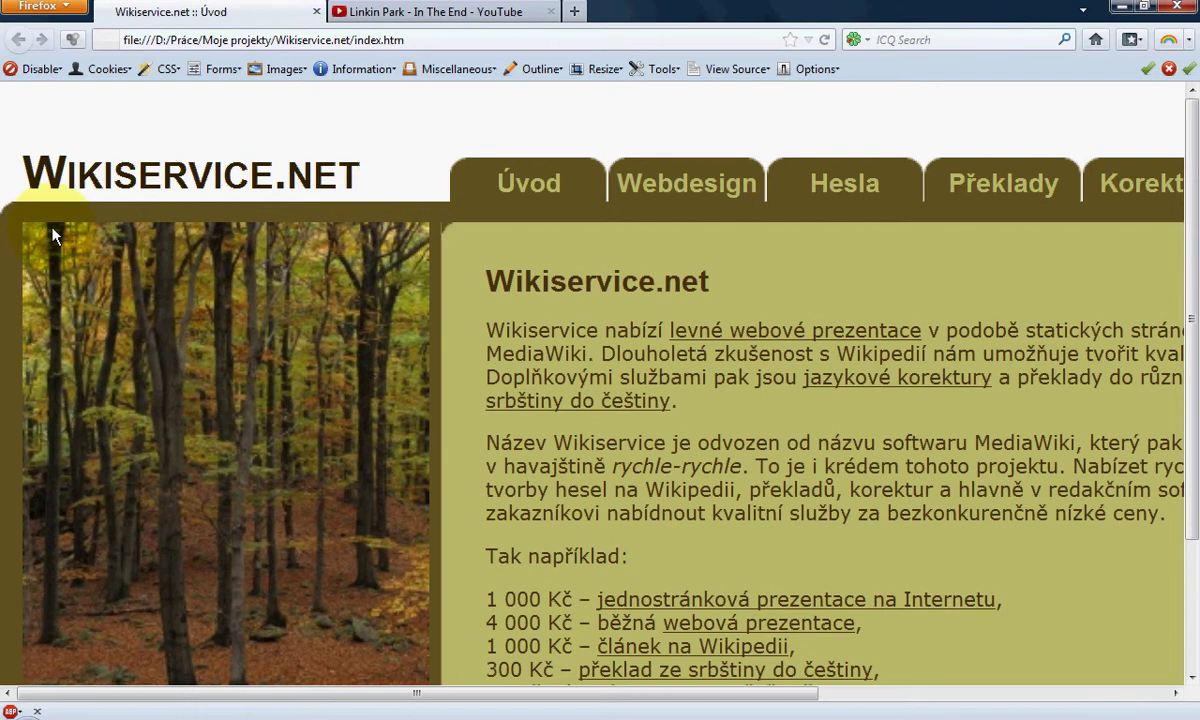
{"action": "key", "text": "ctrl+plus"}
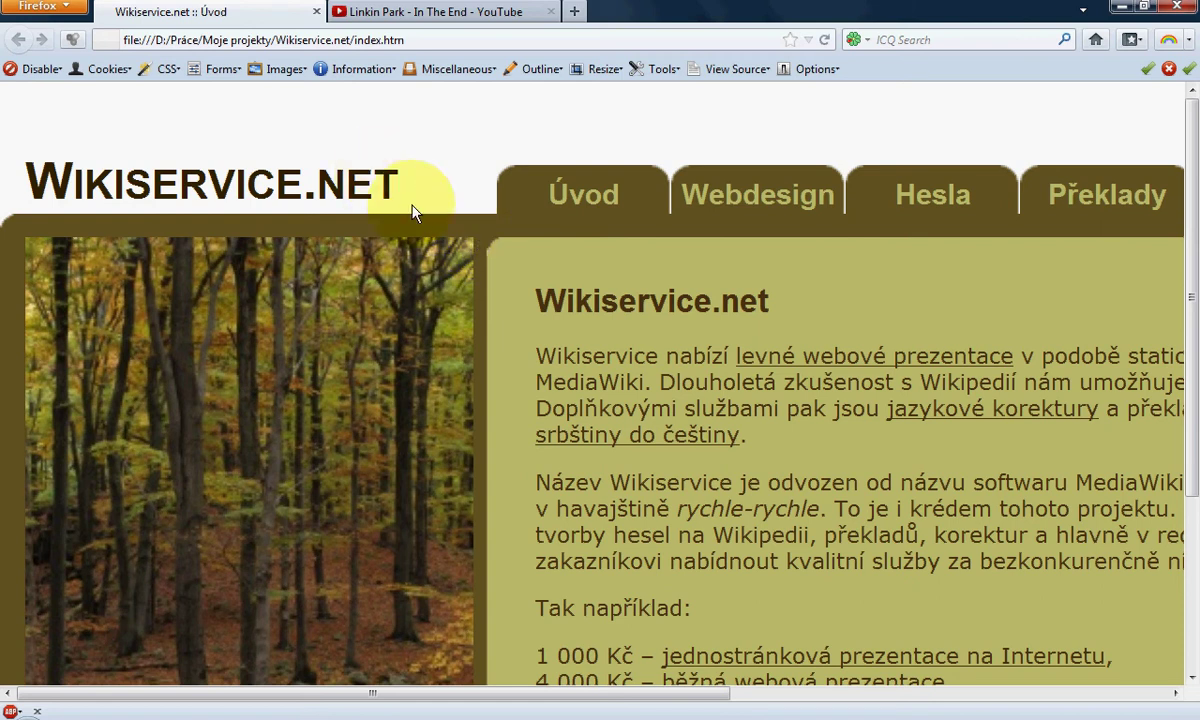
Step: Reset the Firefox page zoom to 100% from the View menu
{"action": "key", "text": "alt"}
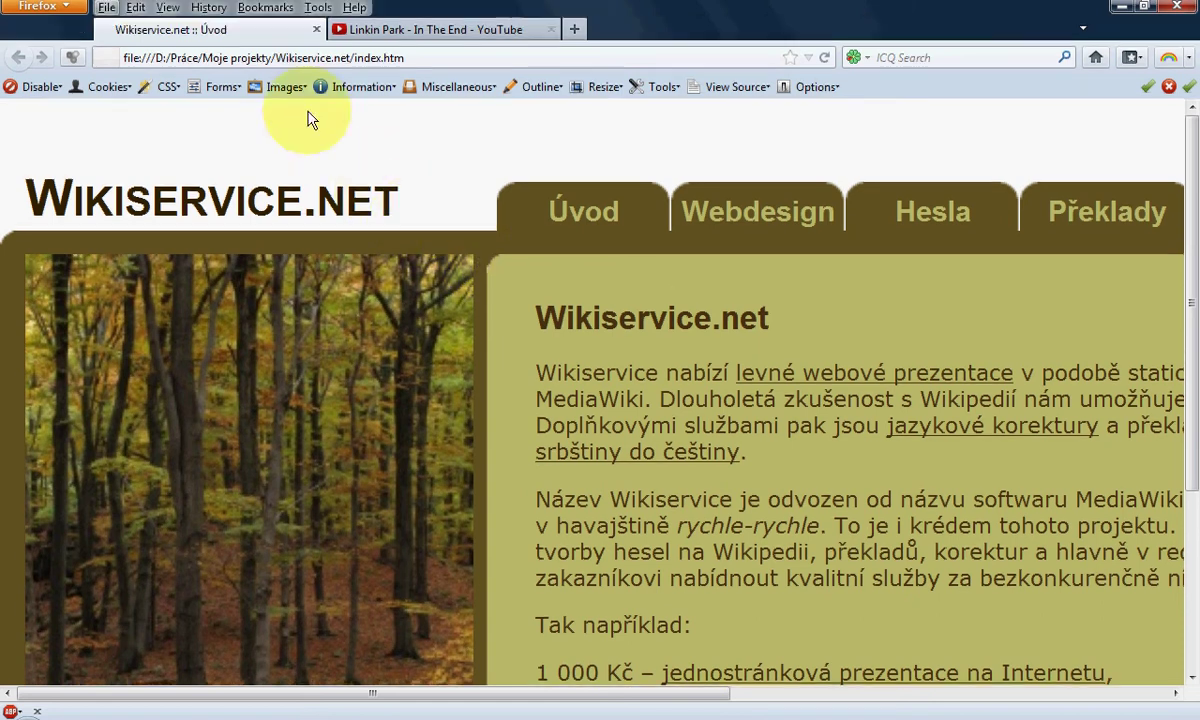
{"action": "left_click", "coordinate": [168, 7]}
{"action": "mouse_move", "coordinate": [203, 80]}
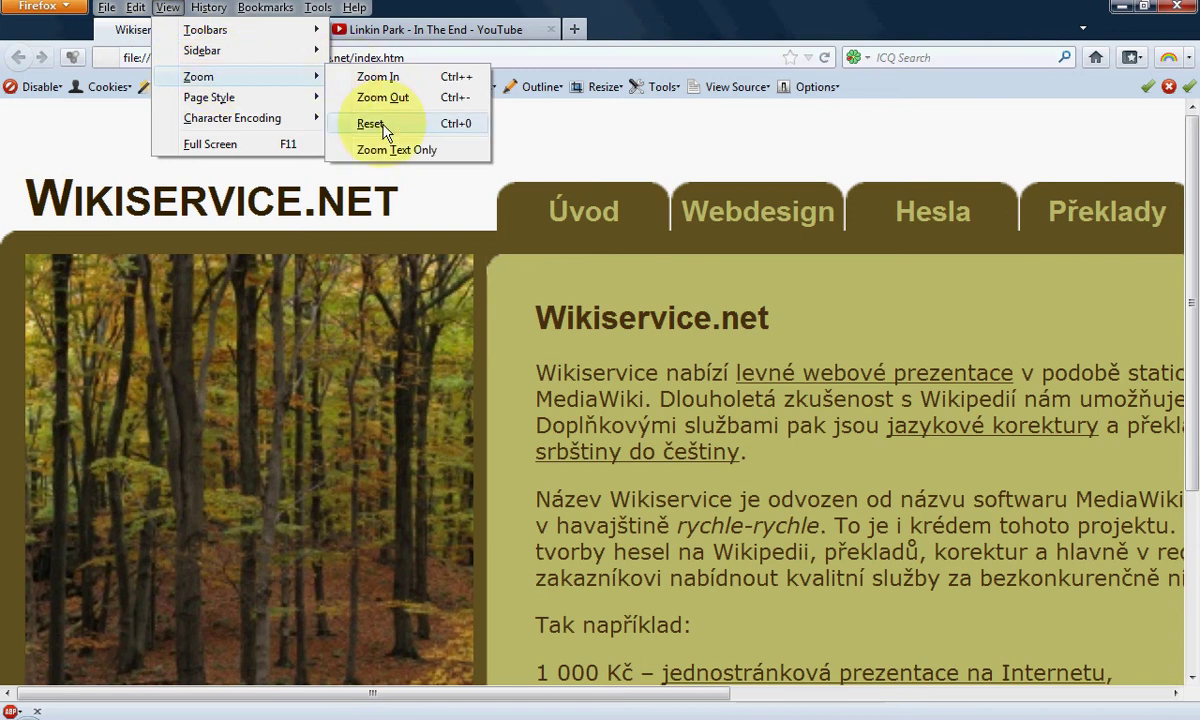
{"action": "left_click", "coordinate": [303, 121]}
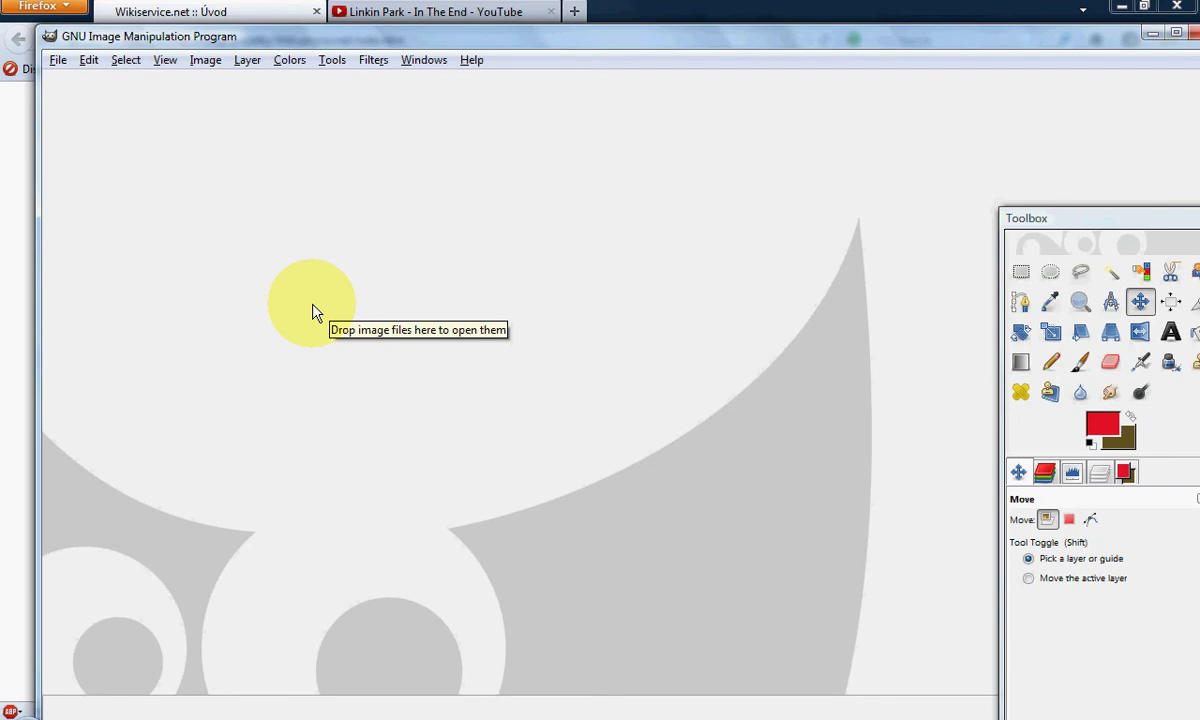
Step: Load body_top.gif into GIMP by dragging it from the images folder window
{"action": "left_click", "coordinate": [58, 62]}
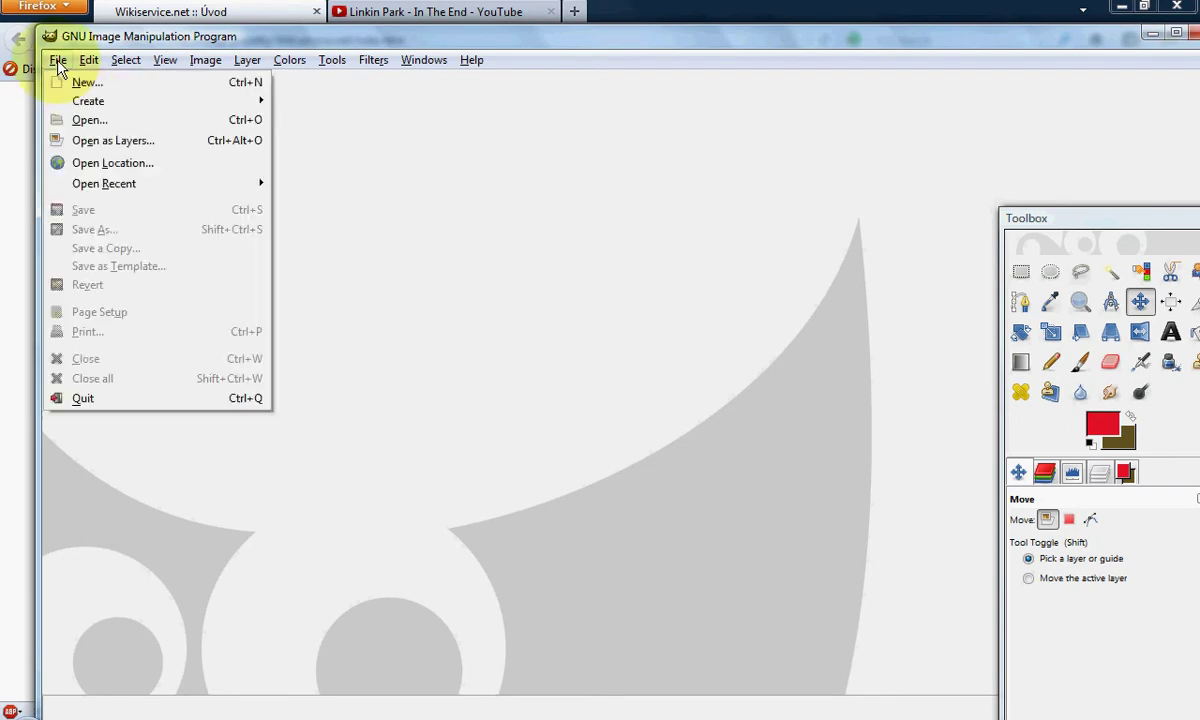
{"action": "left_click", "coordinate": [58, 62]}
{"action": "left_click", "coordinate": [482, 712]}
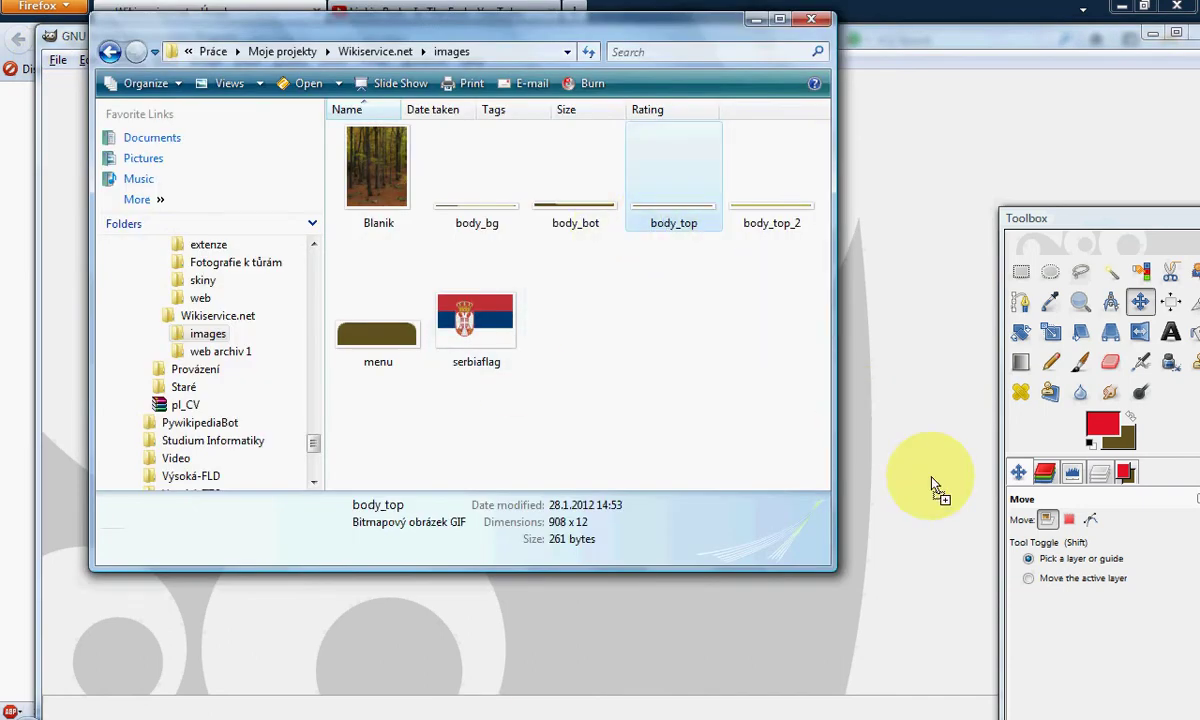
{"action": "left_click_drag", "start_coordinate": [880, 484], "coordinate": [876, 460]}
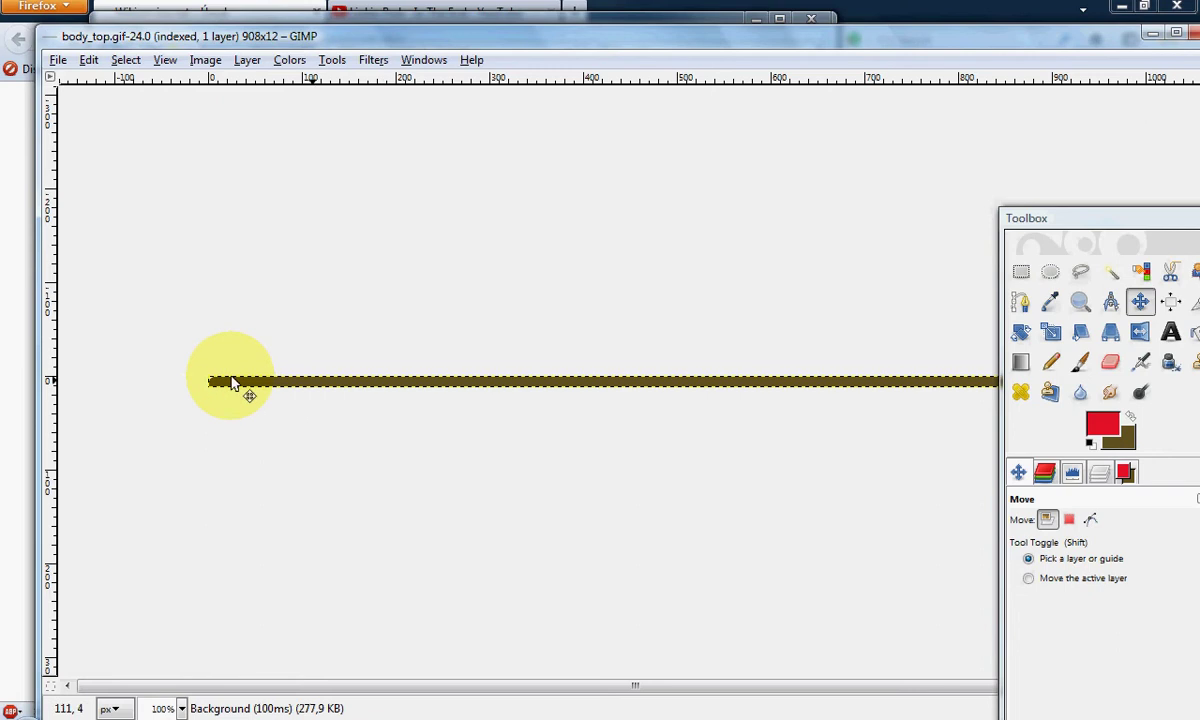
Step: Zoom in on the strip's rounded left end and compare it with the web page
{"action": "scroll", "coordinate": [200, 378], "scroll_direction": "up", "scroll_amount": 6}
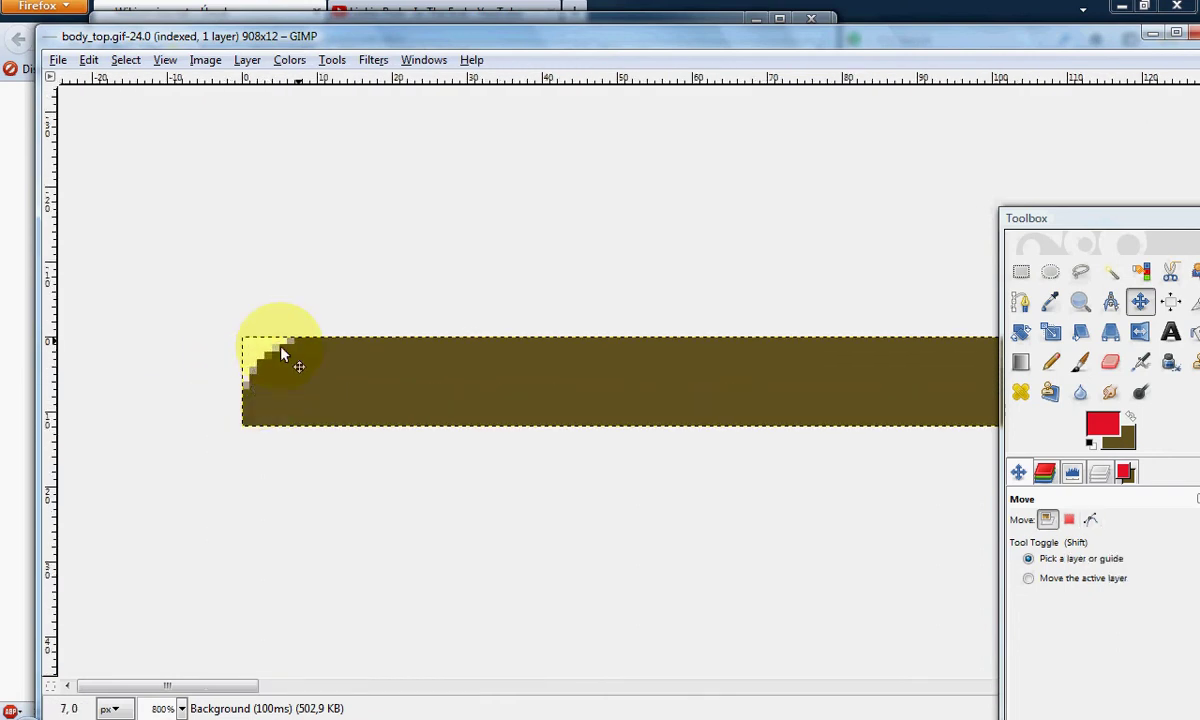
{"action": "scroll", "coordinate": [250, 350], "scroll_direction": "up", "scroll_amount": 2}
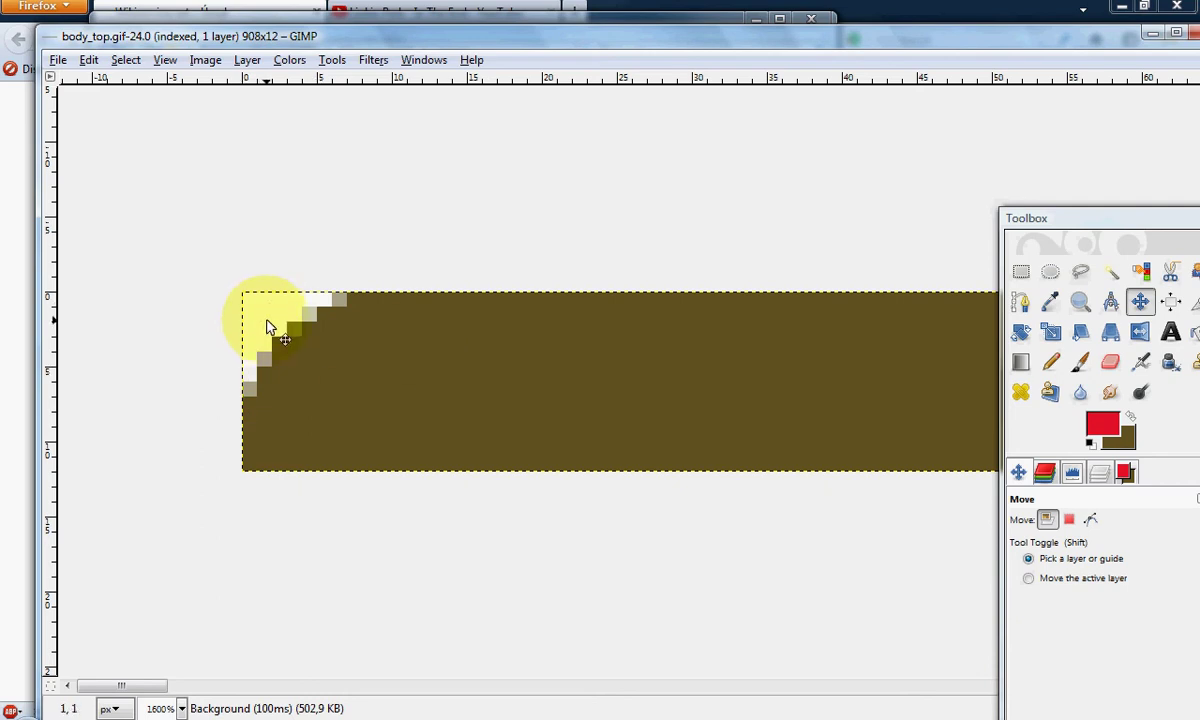
{"action": "key", "text": "alt+Tab"}
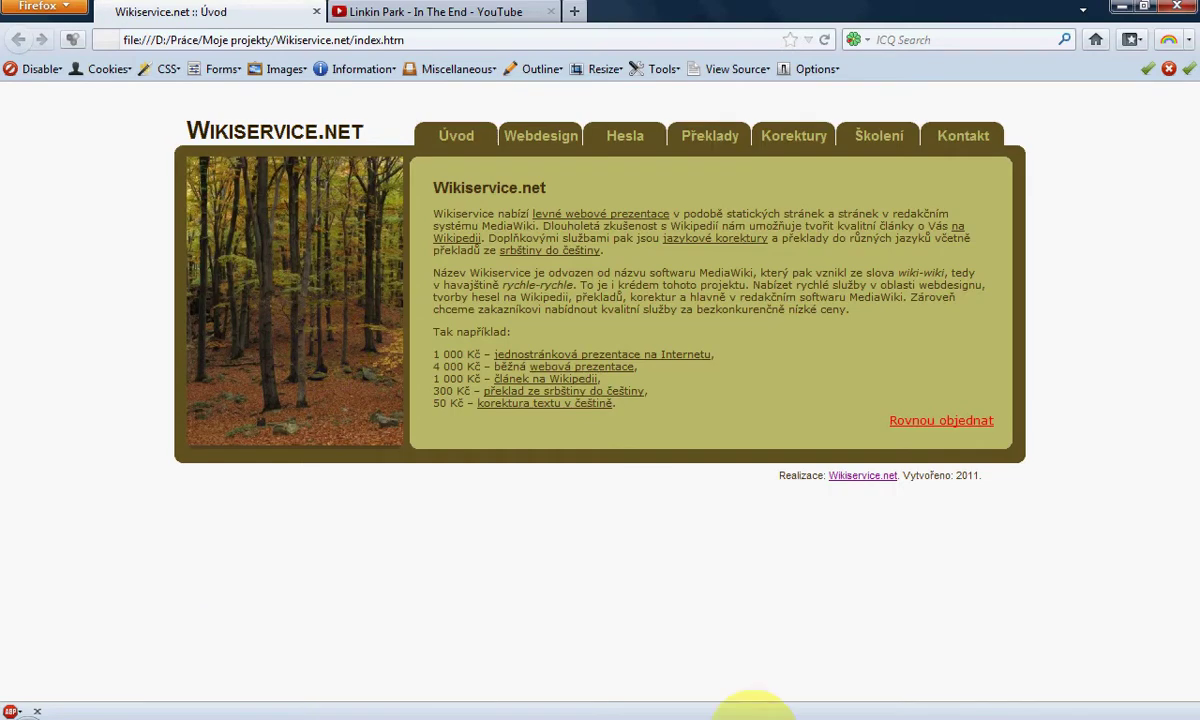
{"action": "left_click", "coordinate": [790, 708]}
{"action": "left_click", "coordinate": [350, 300]}
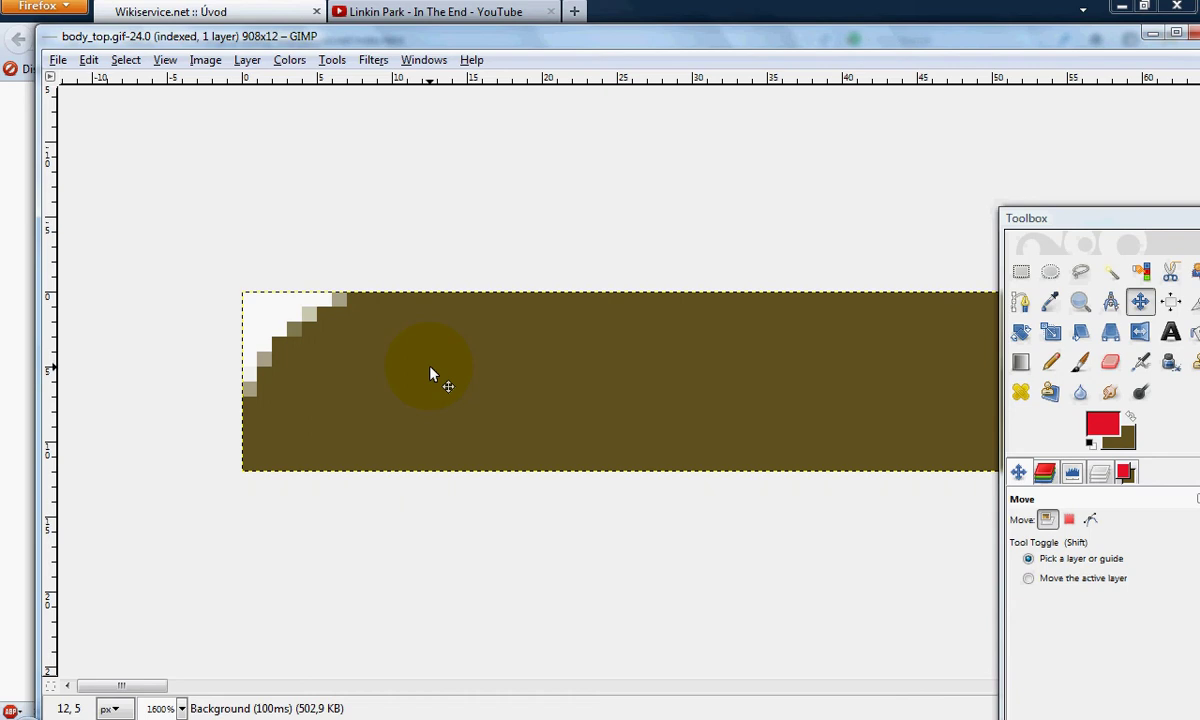
Step: Select the Bucket Fill tool and adjust the red foreground colour
{"action": "left_click_drag", "start_coordinate": [1106, 229], "coordinate": [1040, 123]}
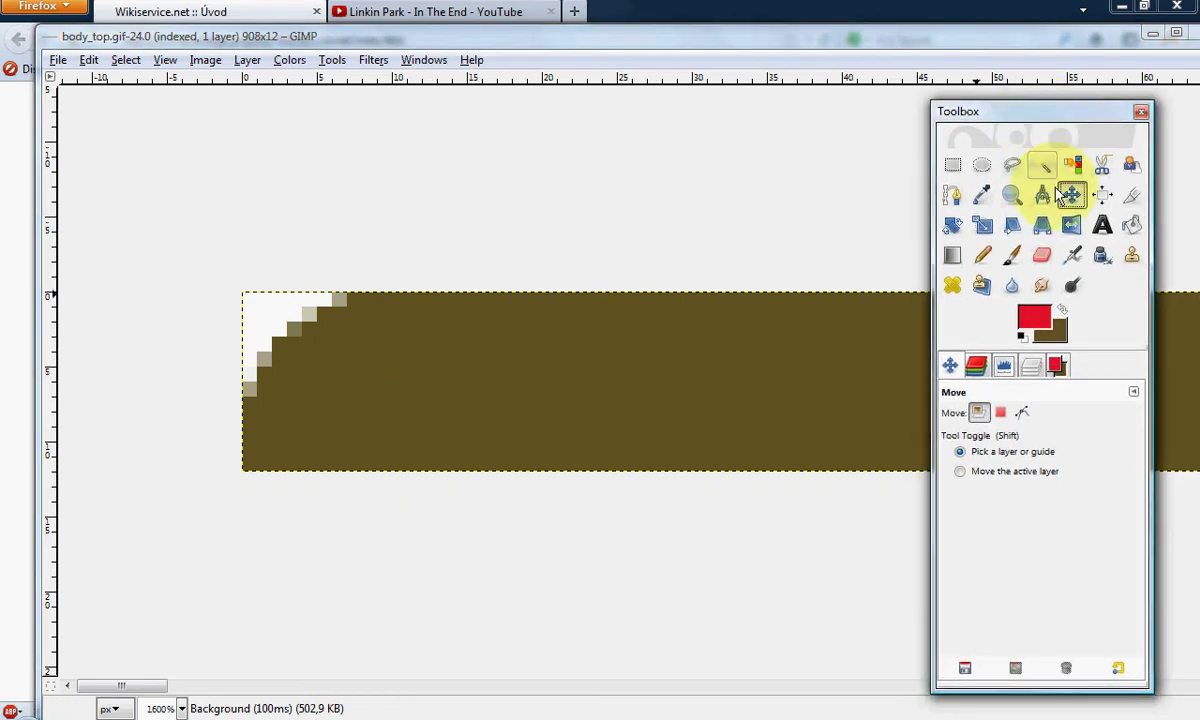
{"action": "left_click", "coordinate": [1134, 229]}
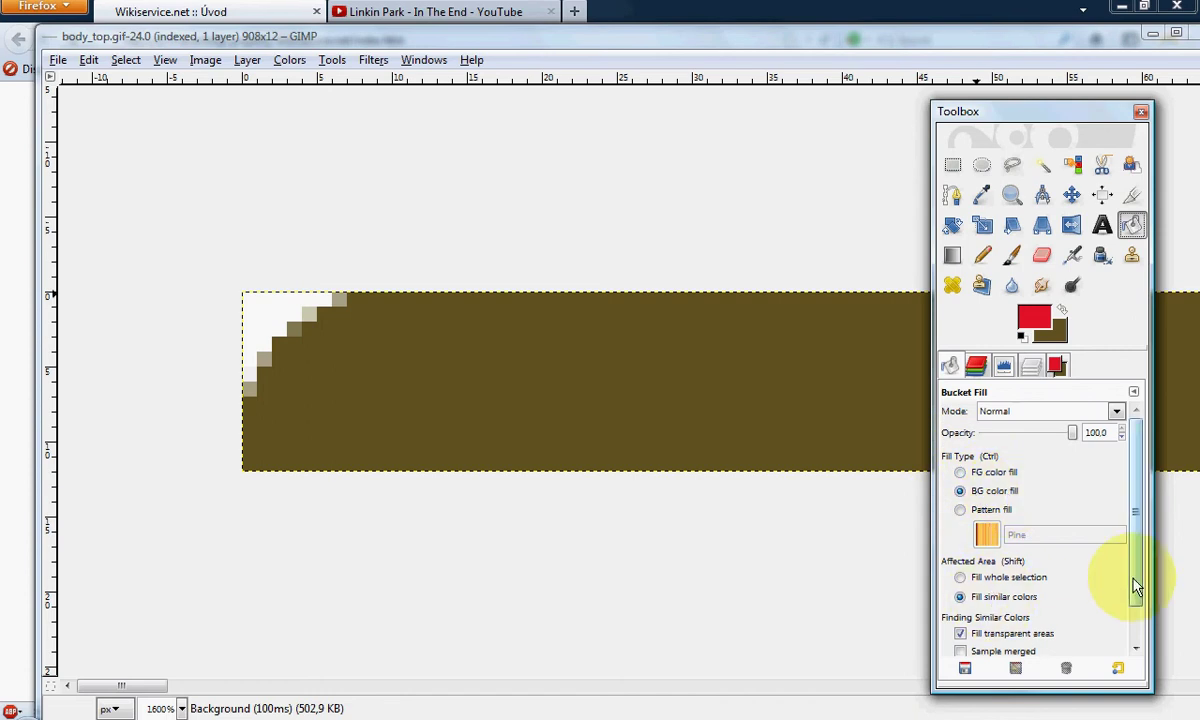
{"action": "left_click_drag", "start_coordinate": [1137, 592], "coordinate": [1136, 645]}
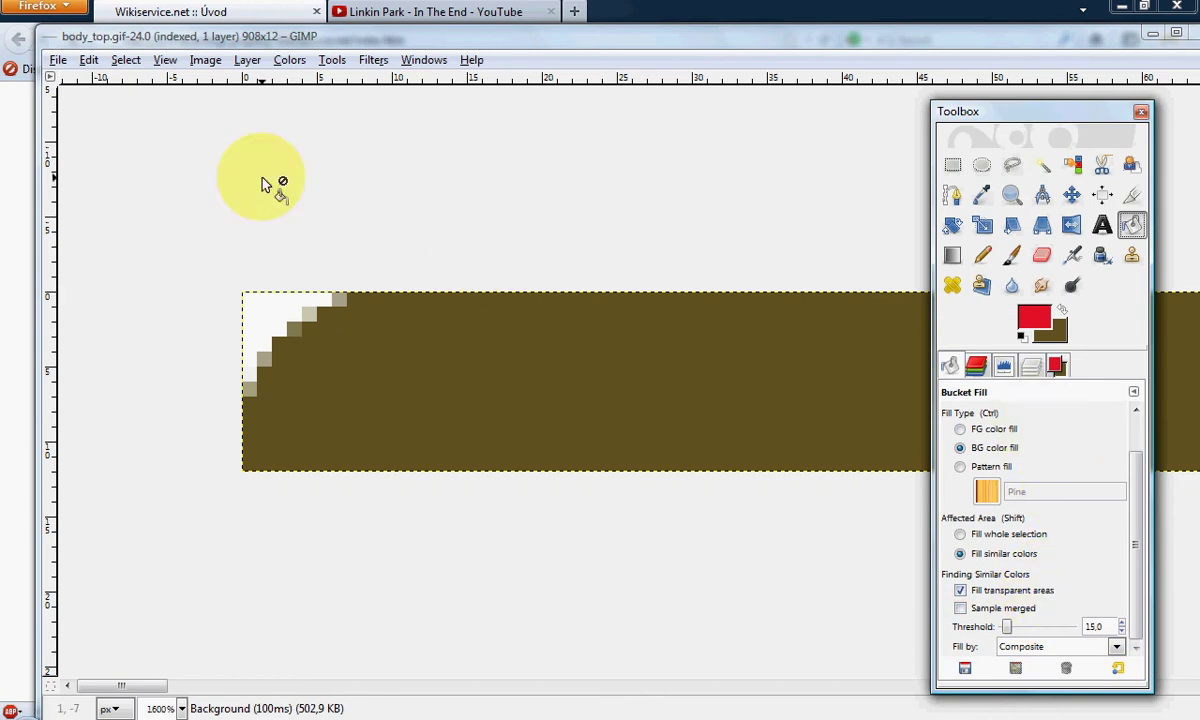
{"action": "left_click", "coordinate": [1058, 366]}
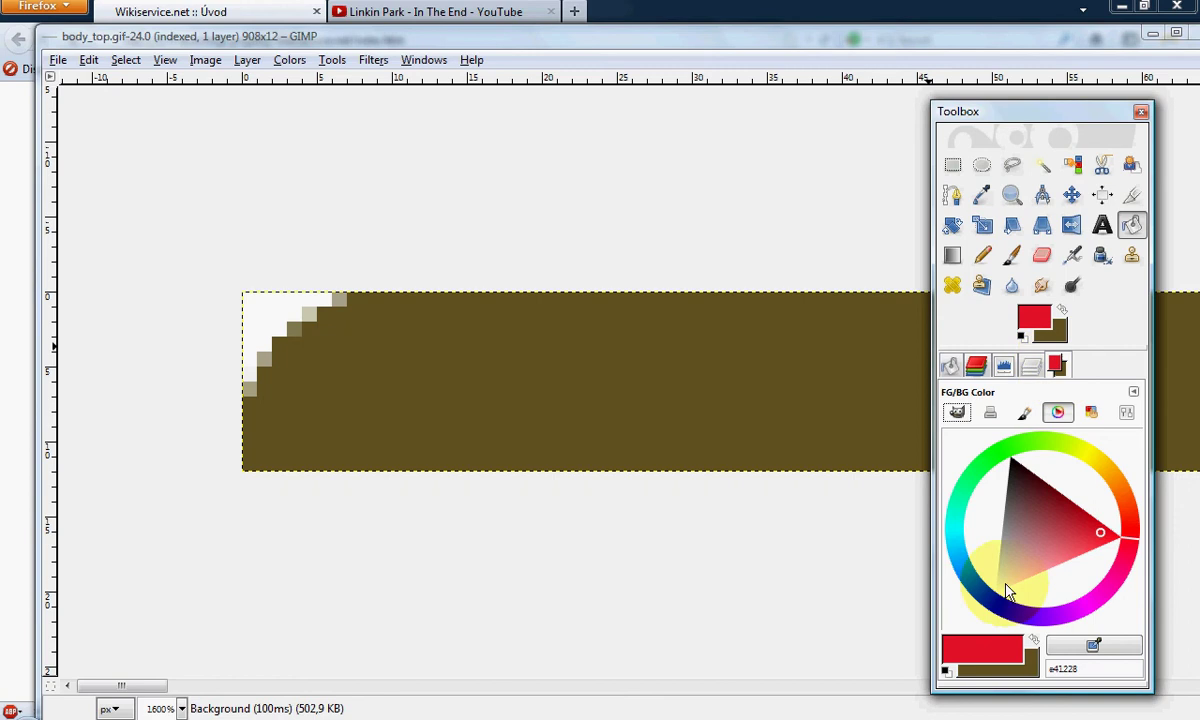
{"action": "left_click", "coordinate": [1099, 532]}
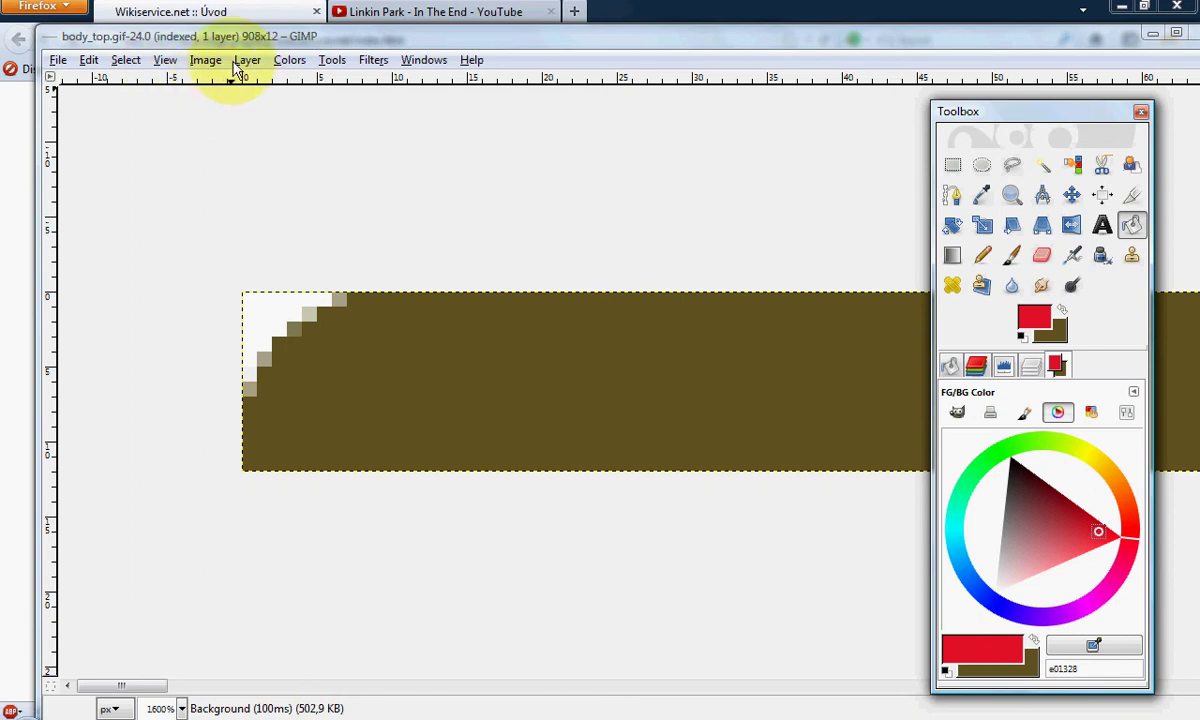
Step: Convert body_top.gif to RGB colour mode
{"action": "left_click", "coordinate": [203, 62]}
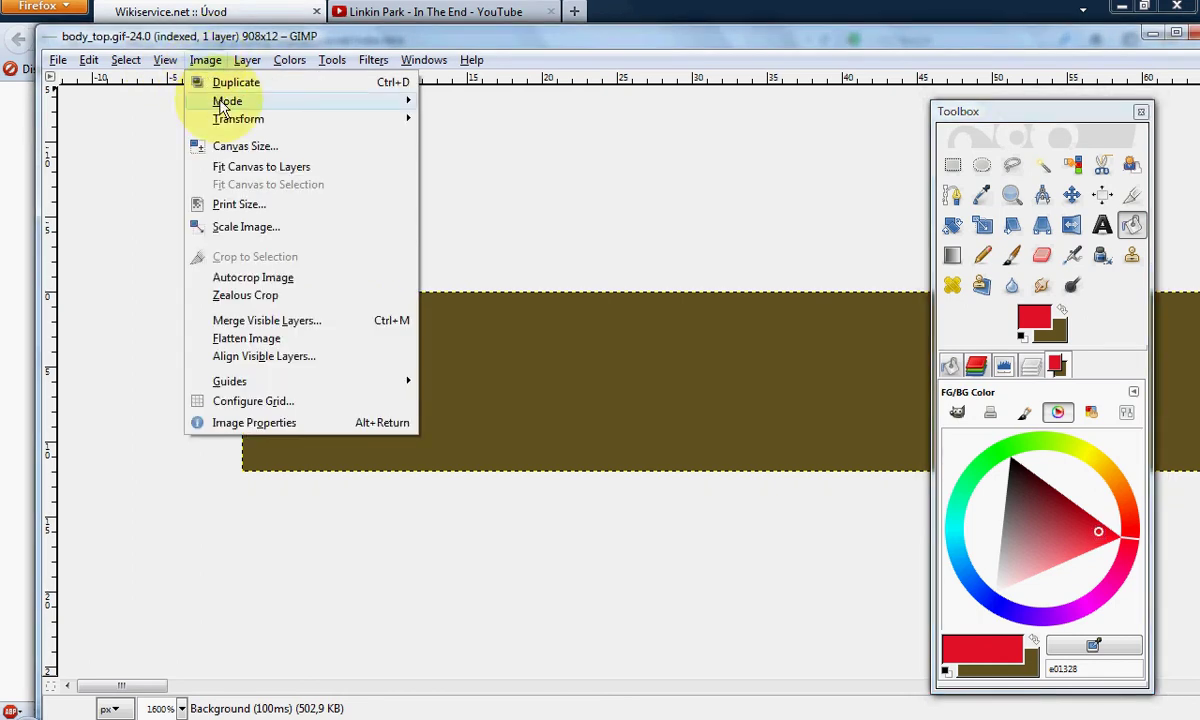
{"action": "mouse_move", "coordinate": [223, 106]}
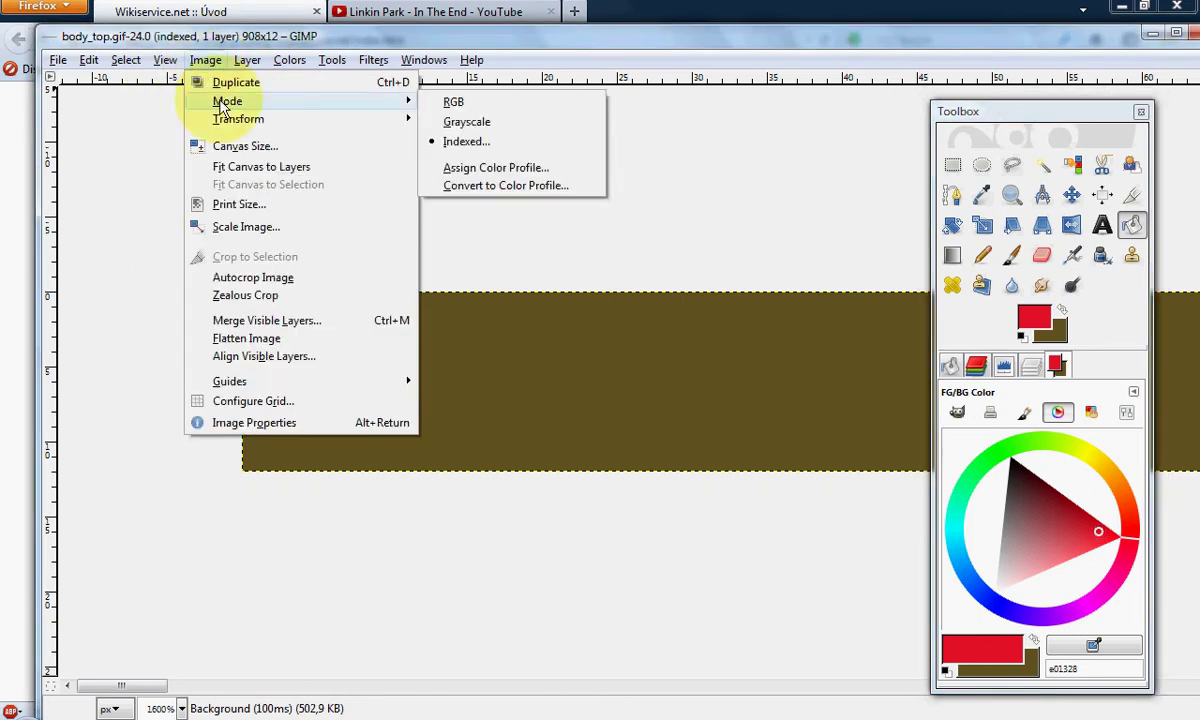
{"action": "left_click", "coordinate": [455, 103]}
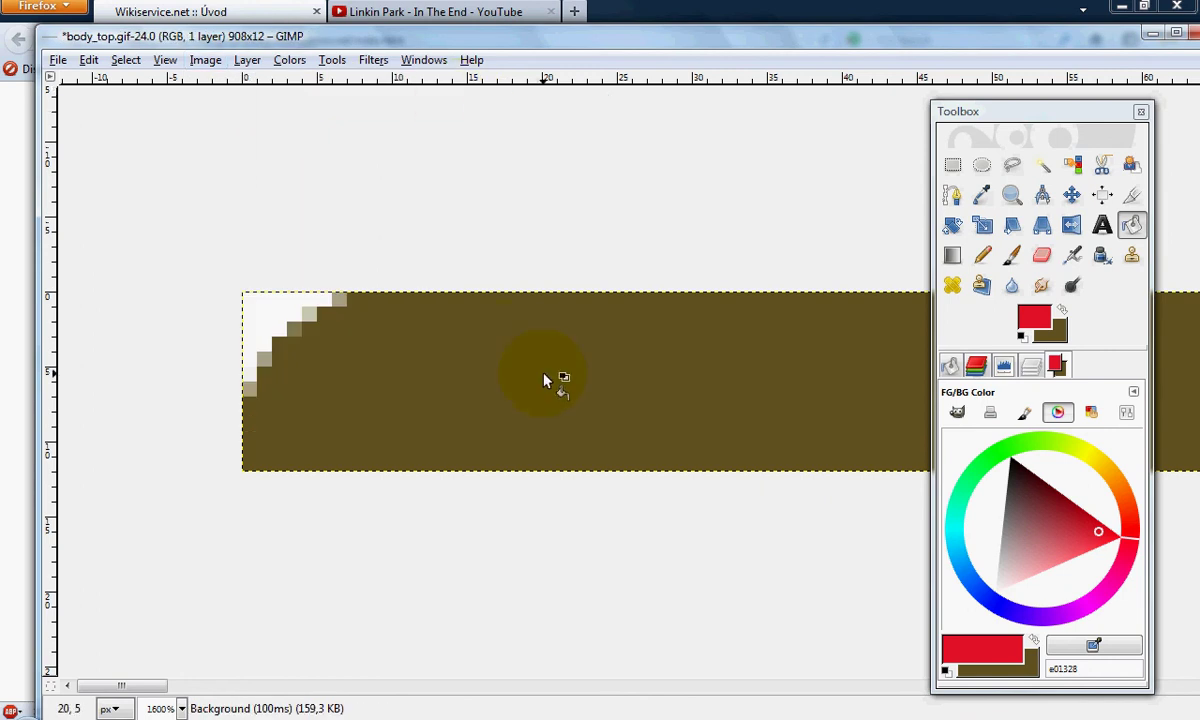
Step: Swap foreground and background colours and bucket-fill the brown band with red
{"action": "left_click", "coordinate": [1033, 641]}
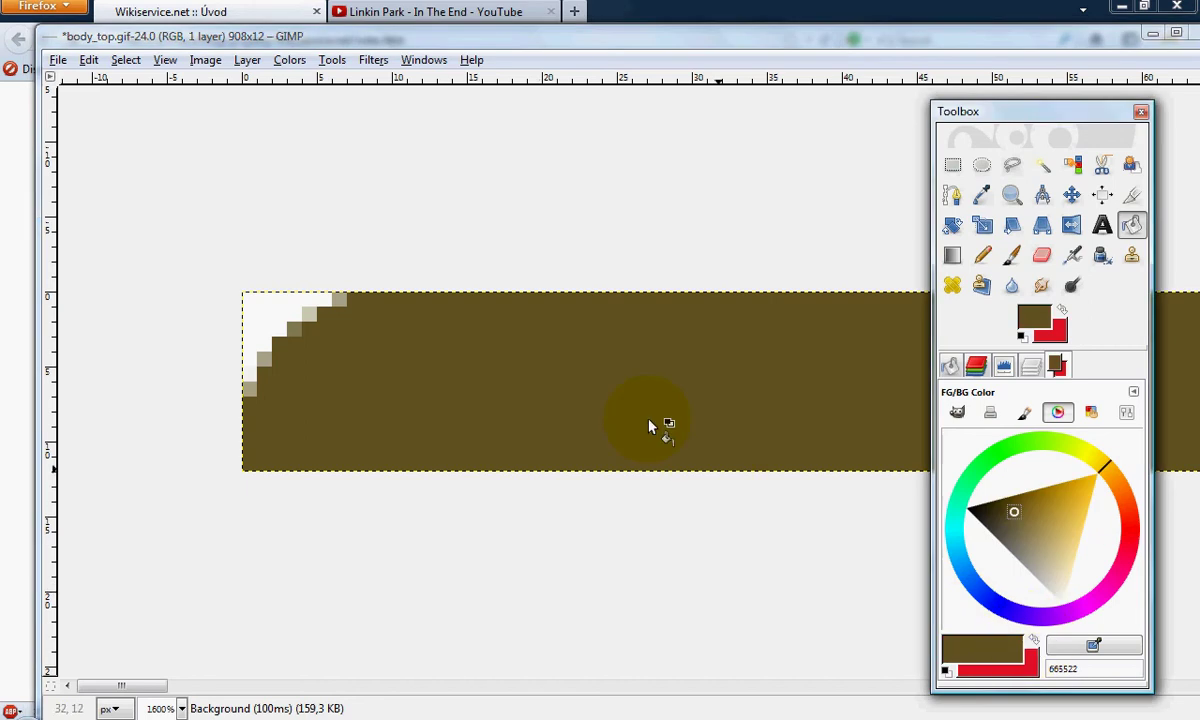
{"action": "left_click", "coordinate": [633, 390]}
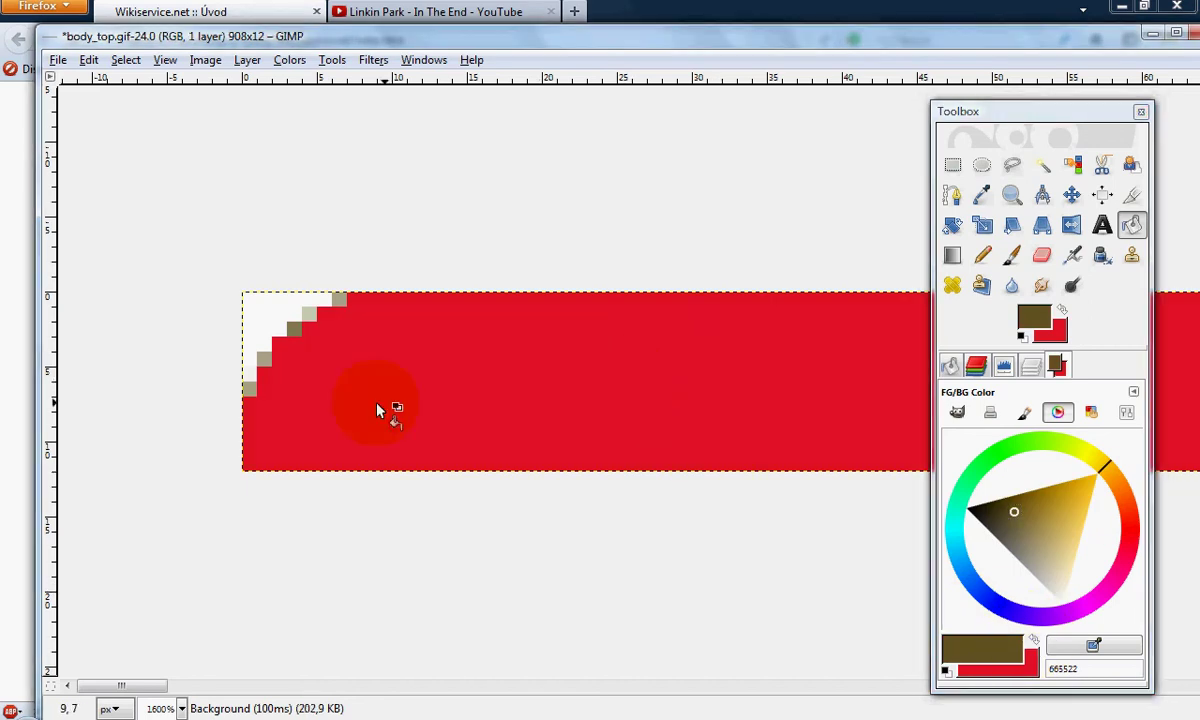
{"action": "scroll", "coordinate": [498, 455], "scroll_direction": "down", "scroll_amount": 2}
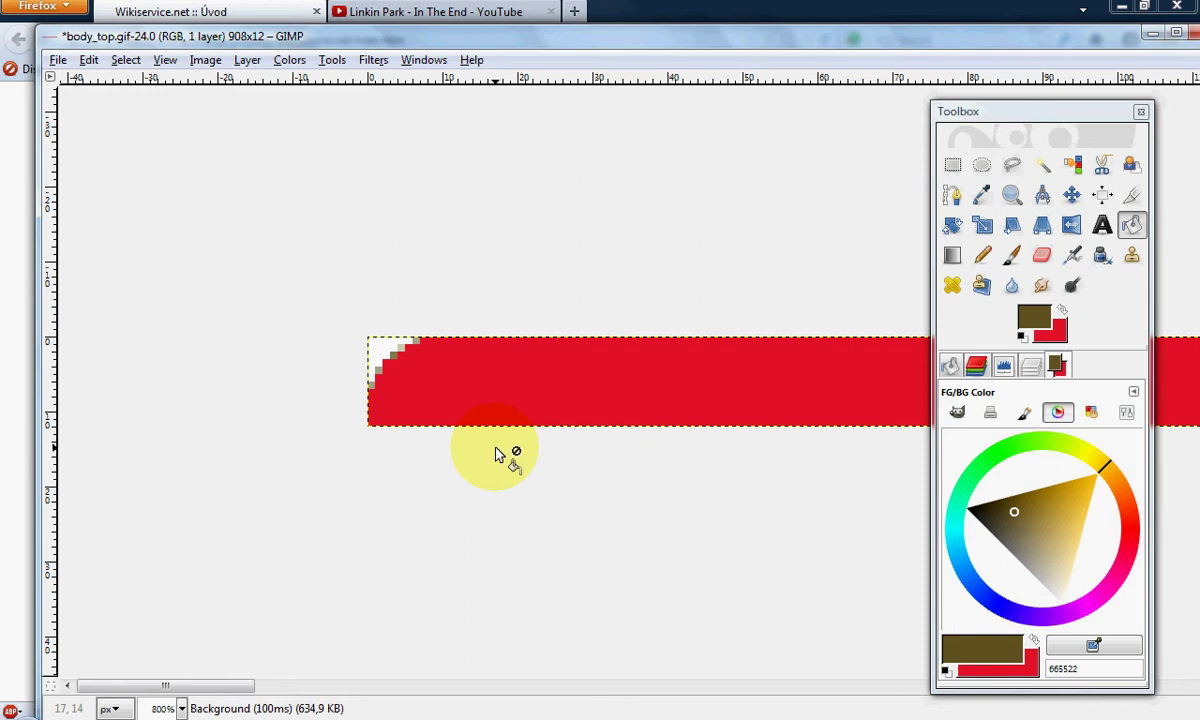
{"action": "scroll", "coordinate": [498, 455], "scroll_direction": "down", "scroll_amount": 1}
{"action": "scroll", "coordinate": [433, 395], "scroll_direction": "up", "scroll_amount": 3}
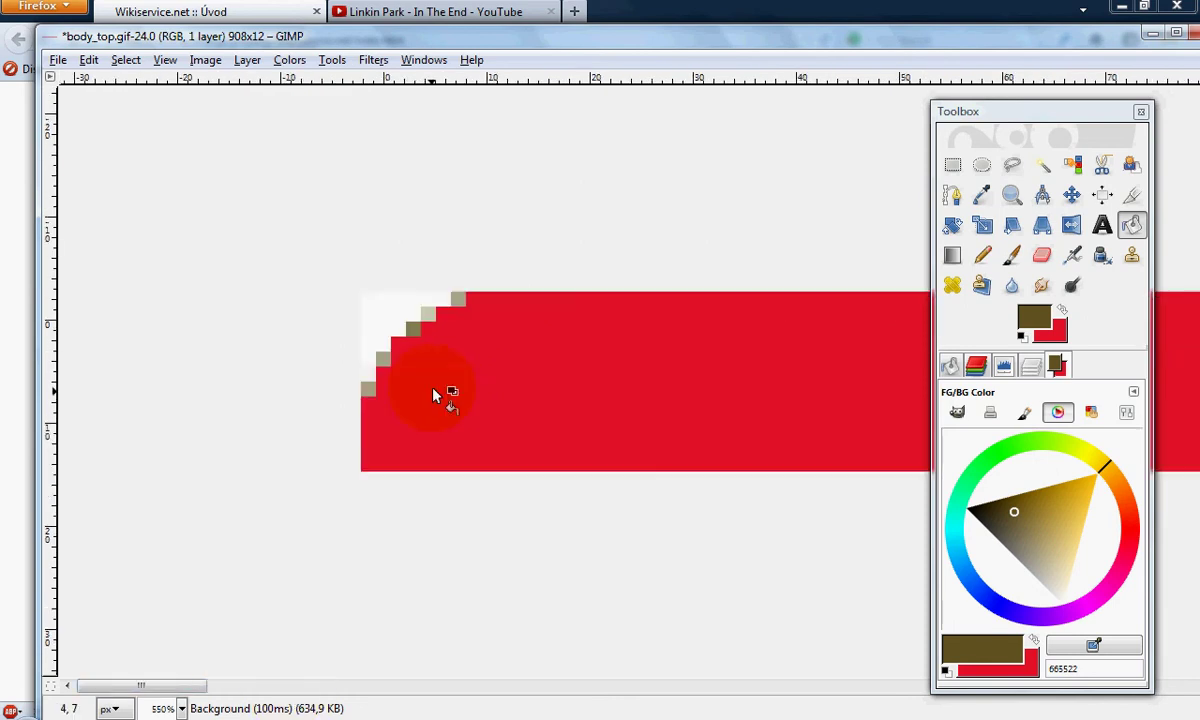
{"action": "scroll", "coordinate": [433, 395], "scroll_direction": "up", "scroll_amount": 1}
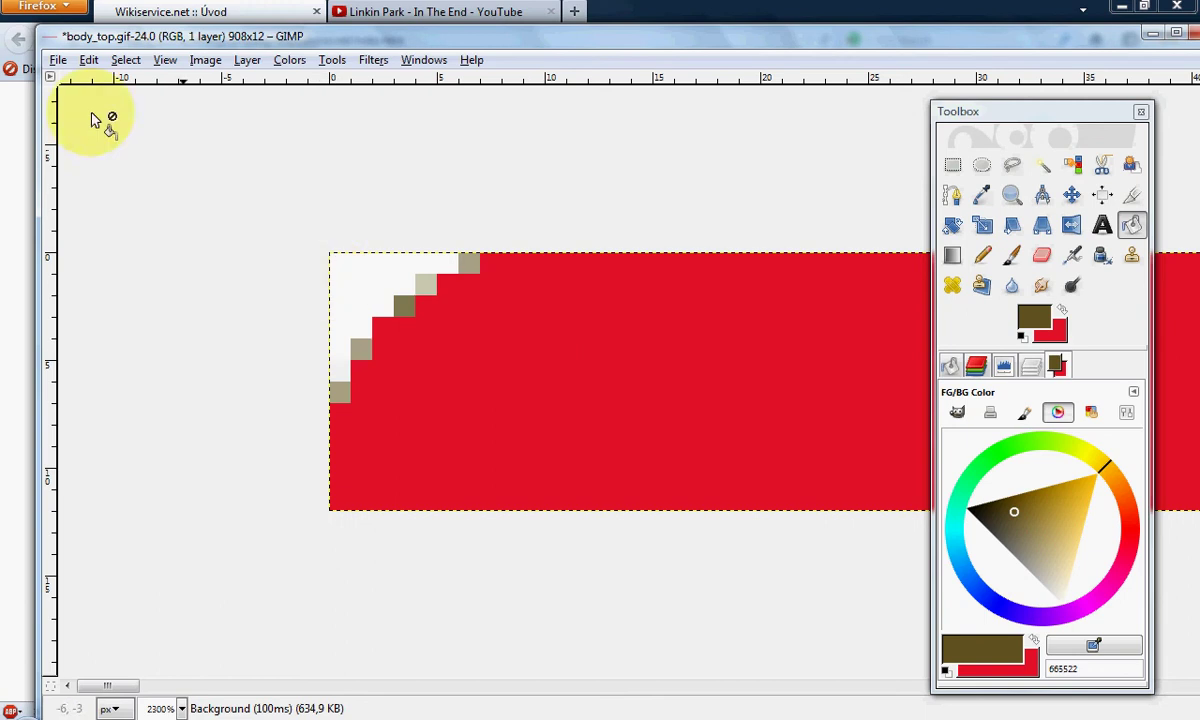
Step: Open body_top.gif again from the images folder and maximize its new window
{"action": "left_click", "coordinate": [57, 62]}
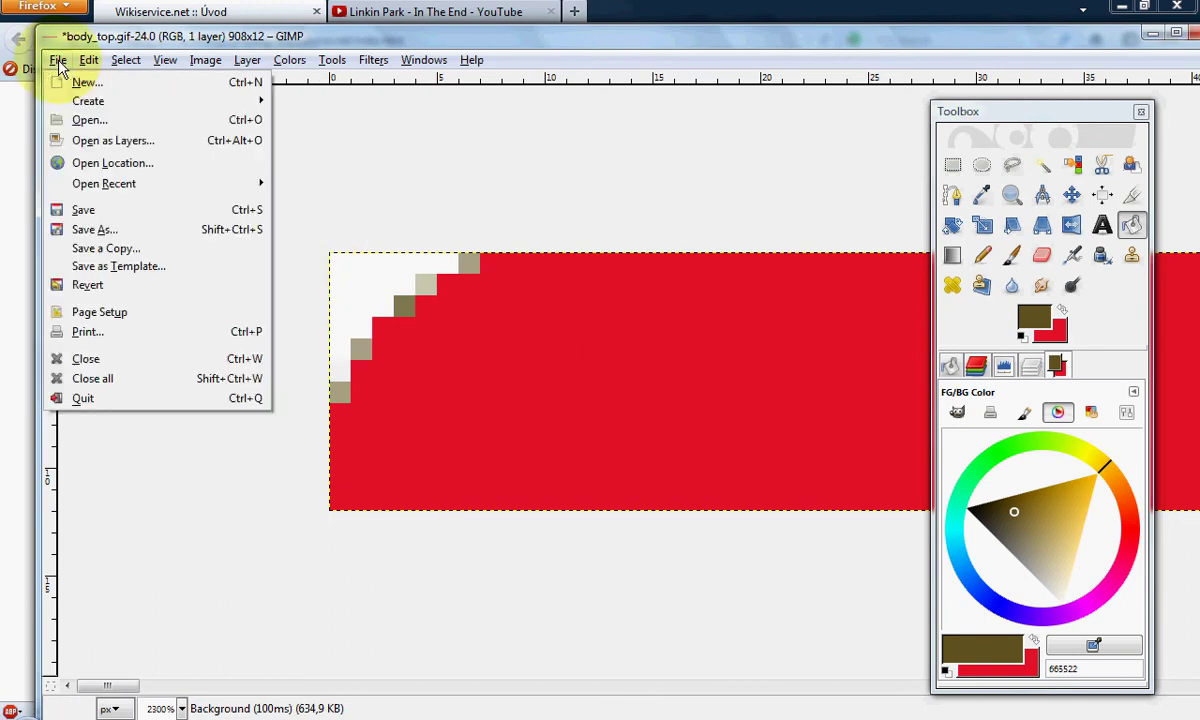
{"action": "left_click", "coordinate": [110, 124]}
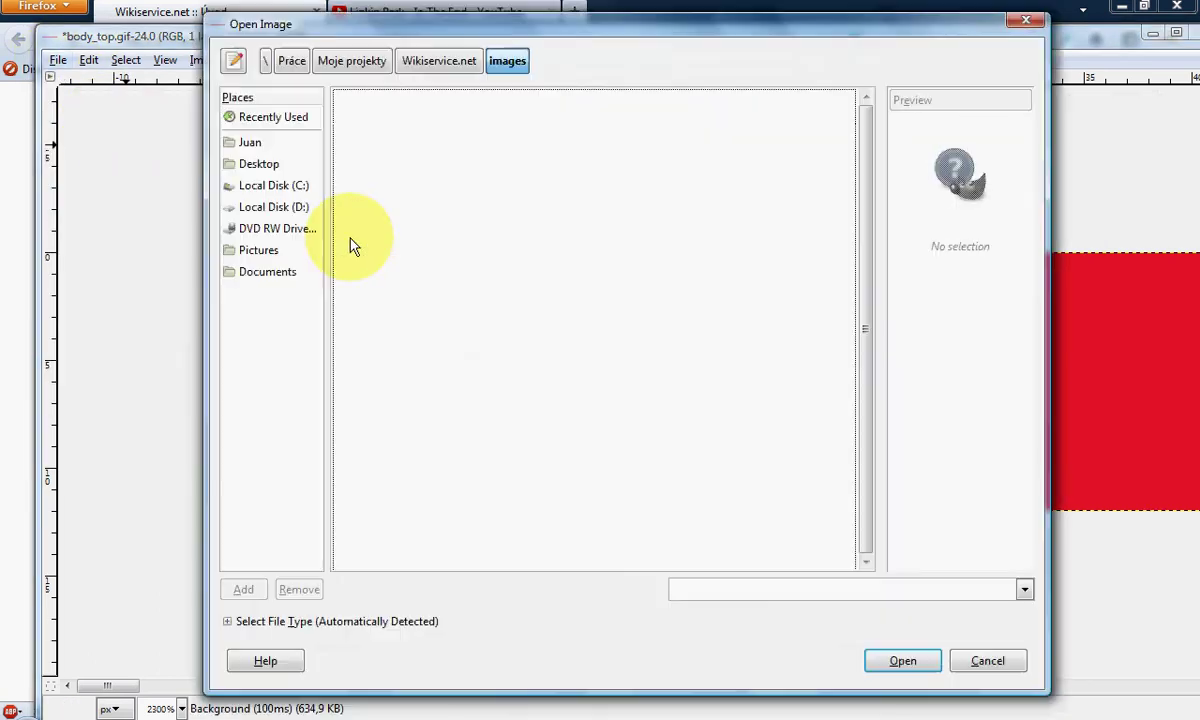
{"action": "double_click", "coordinate": [392, 186]}
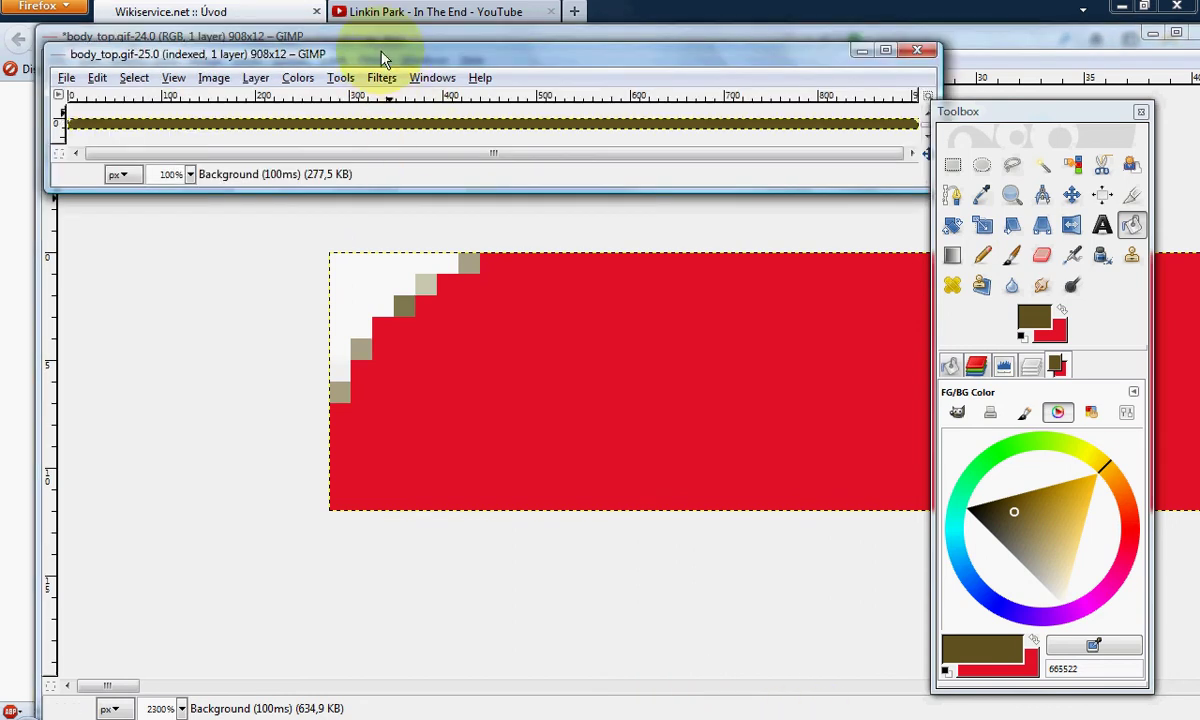
{"action": "double_click", "coordinate": [380, 60]}
Step: Sample the brown 665522 from the original body_top.gif with the colour eyedropper
{"action": "scroll", "coordinate": [185, 368], "scroll_direction": "up", "scroll_amount": 3}
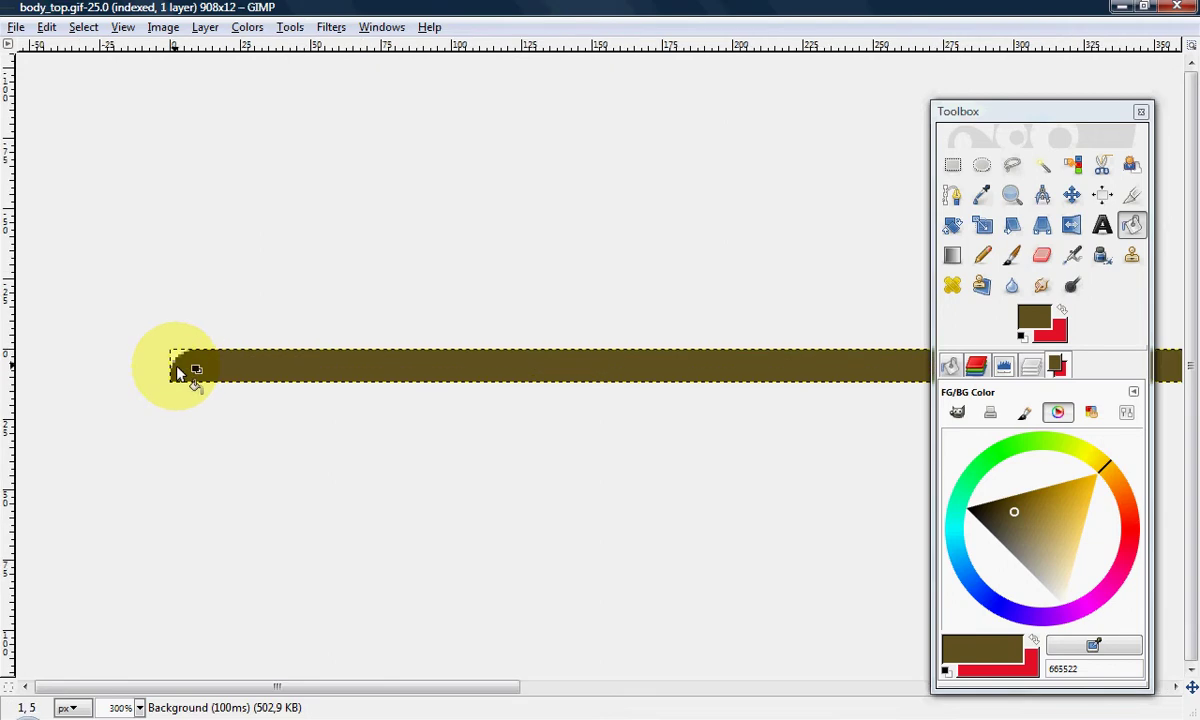
{"action": "scroll", "coordinate": [178, 372], "scroll_direction": "up", "scroll_amount": 6}
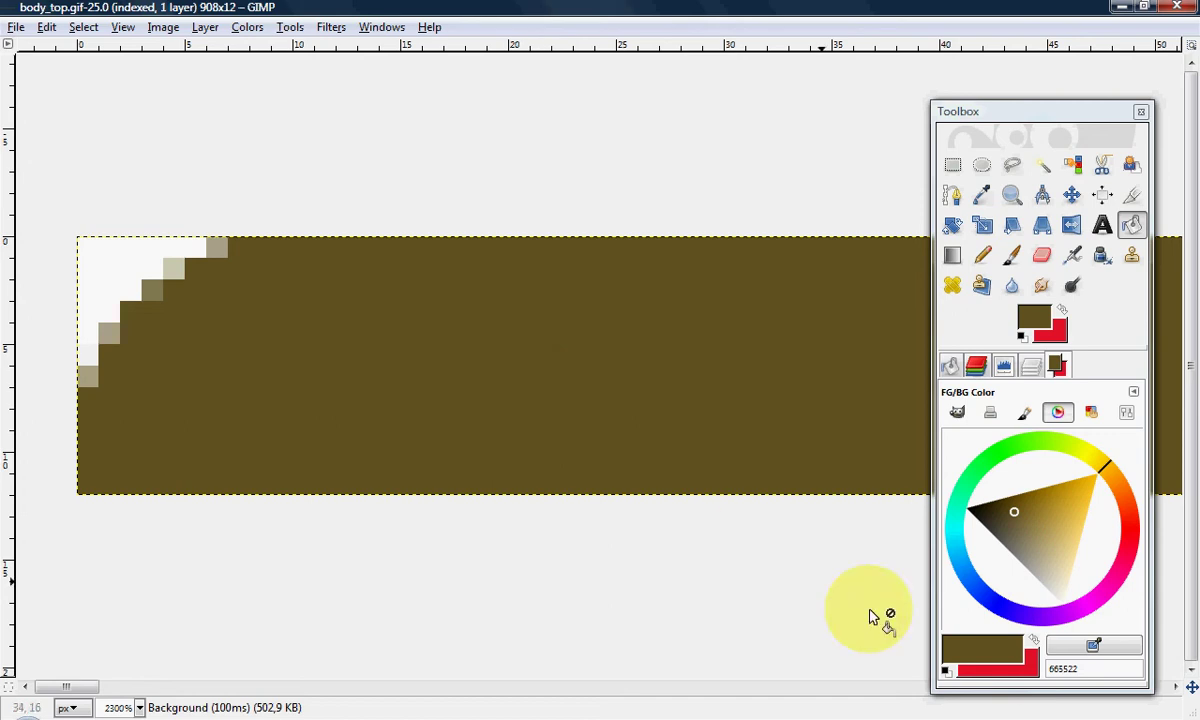
{"action": "left_click", "coordinate": [1068, 646]}
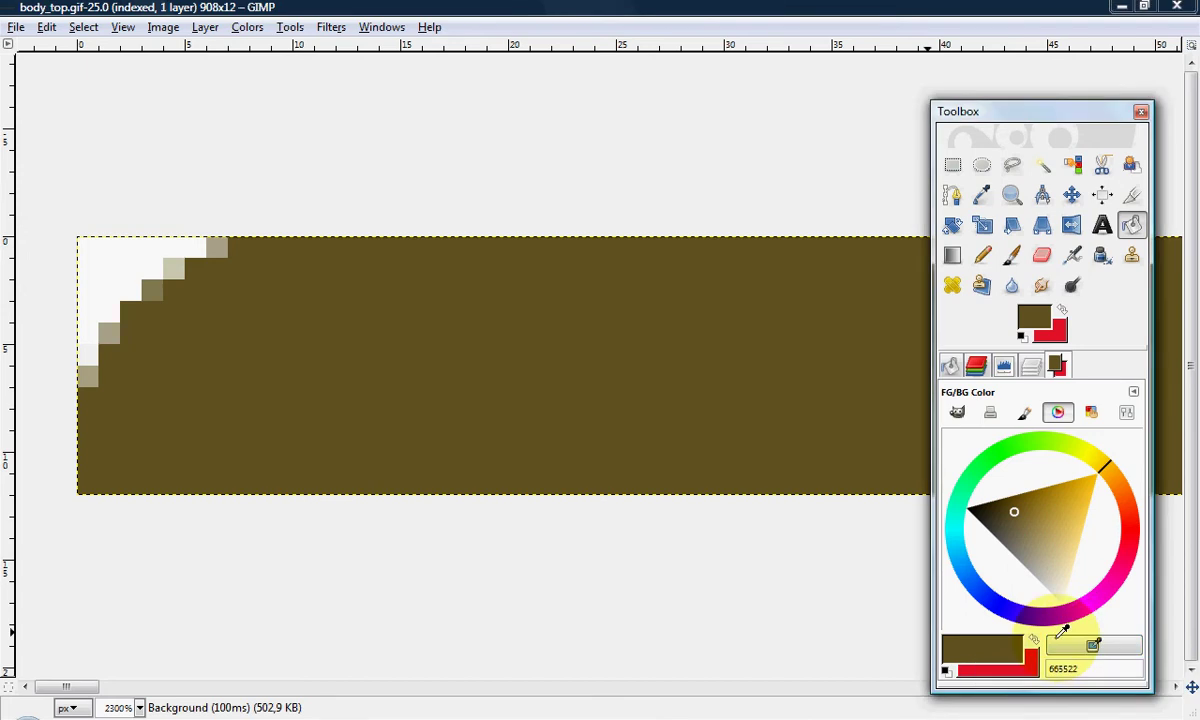
{"action": "left_click", "coordinate": [468, 350]}
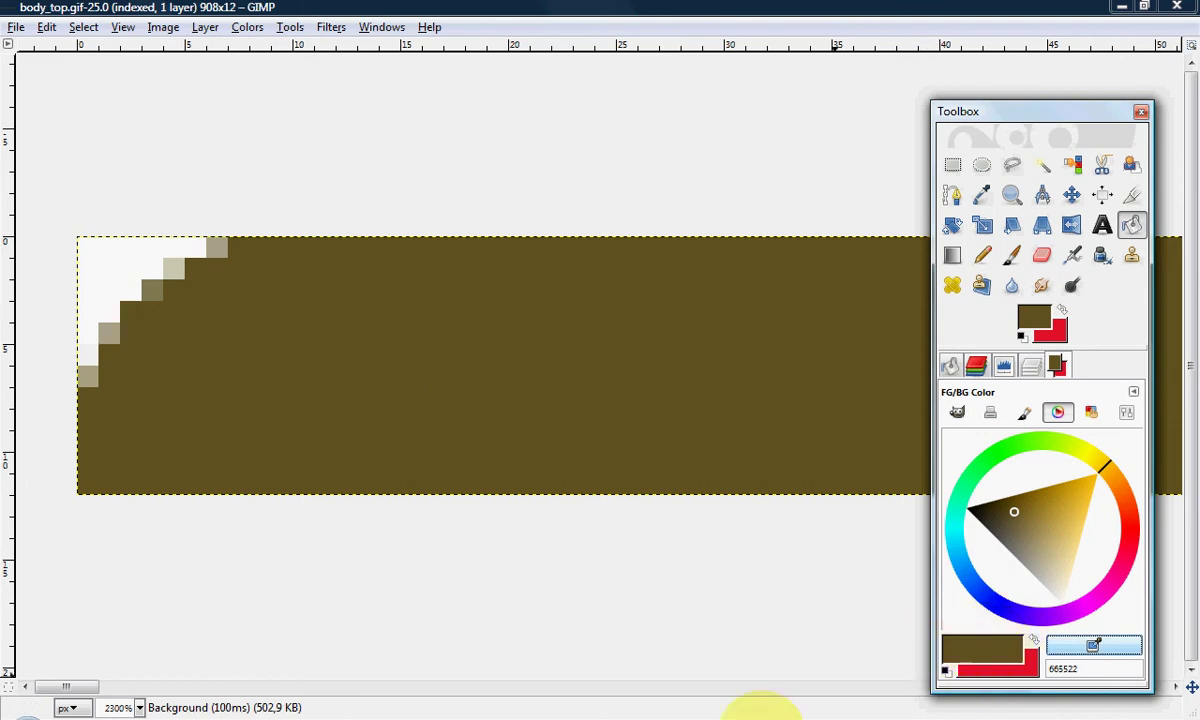
Step: Bucket-fill the white top-left corner pixels of the red strip with brown
{"action": "left_click", "coordinate": [750, 714]}
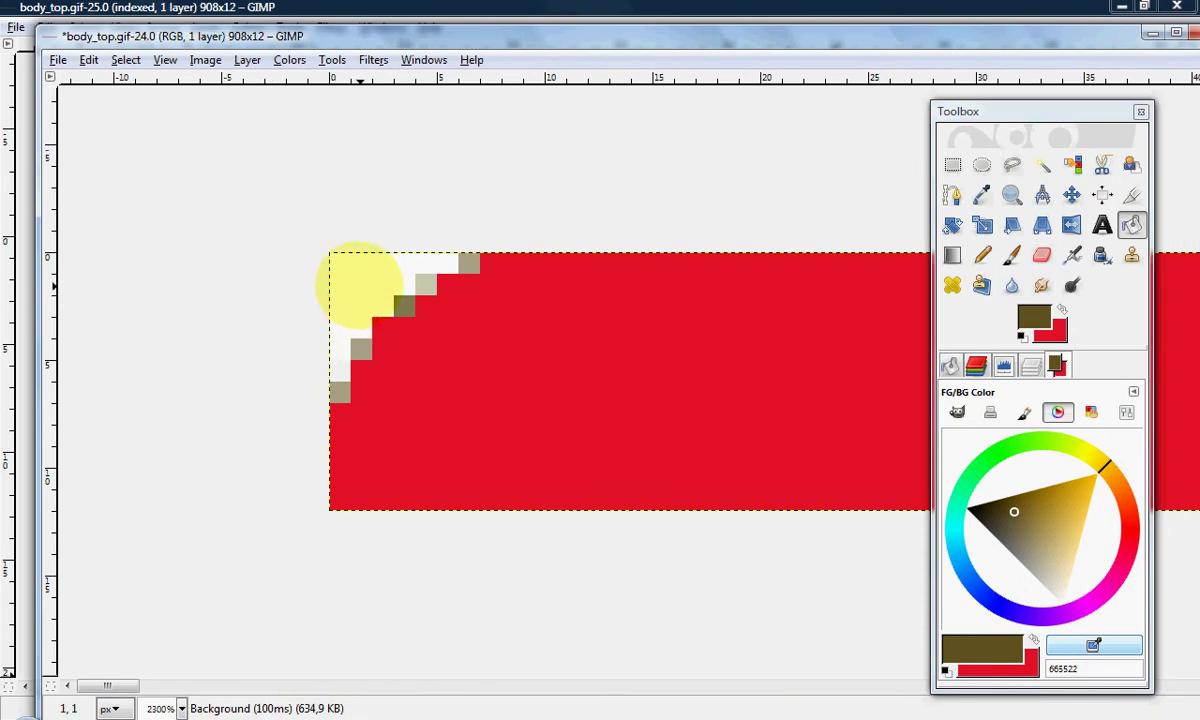
{"action": "left_click", "coordinate": [361, 292]}
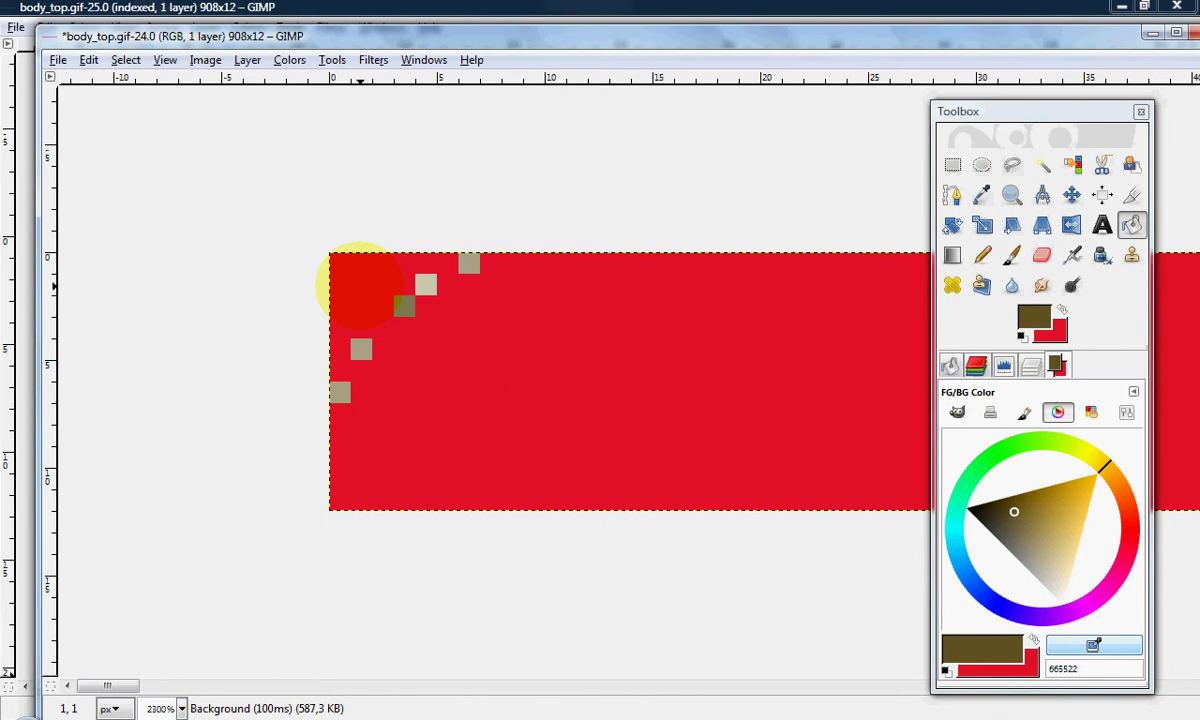
{"action": "key", "text": "ctrl+z"}
{"action": "left_click", "coordinate": [1033, 641]}
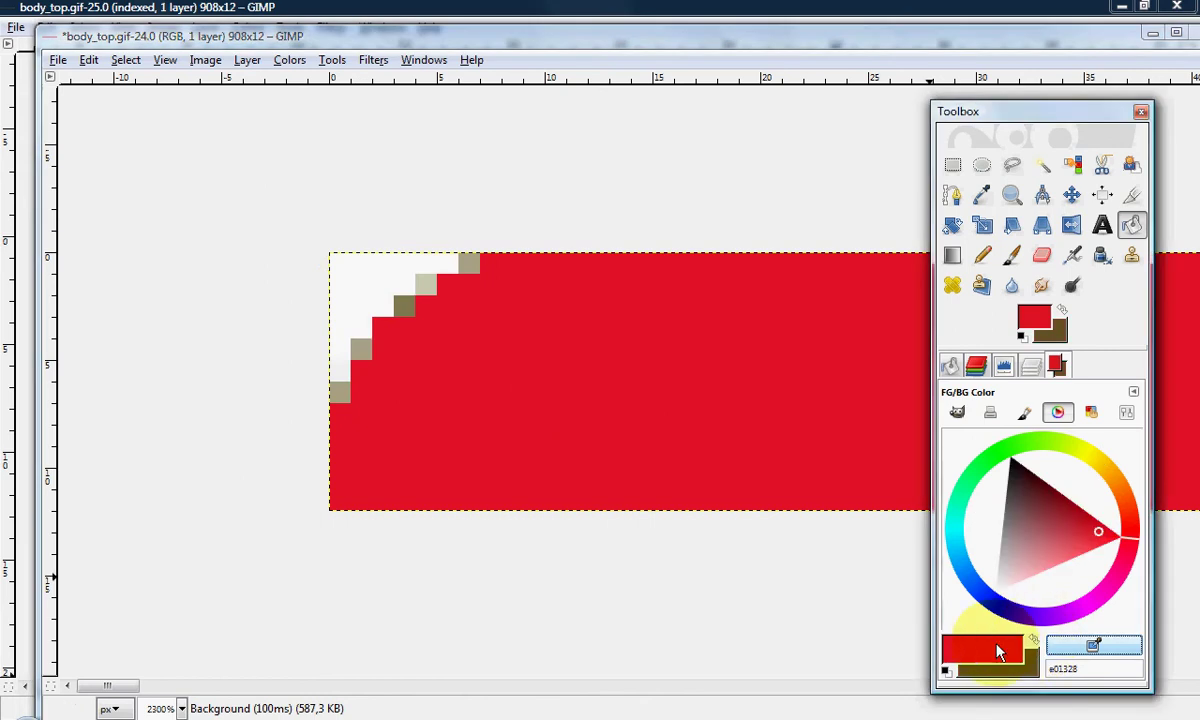
{"action": "left_click", "coordinate": [374, 293]}
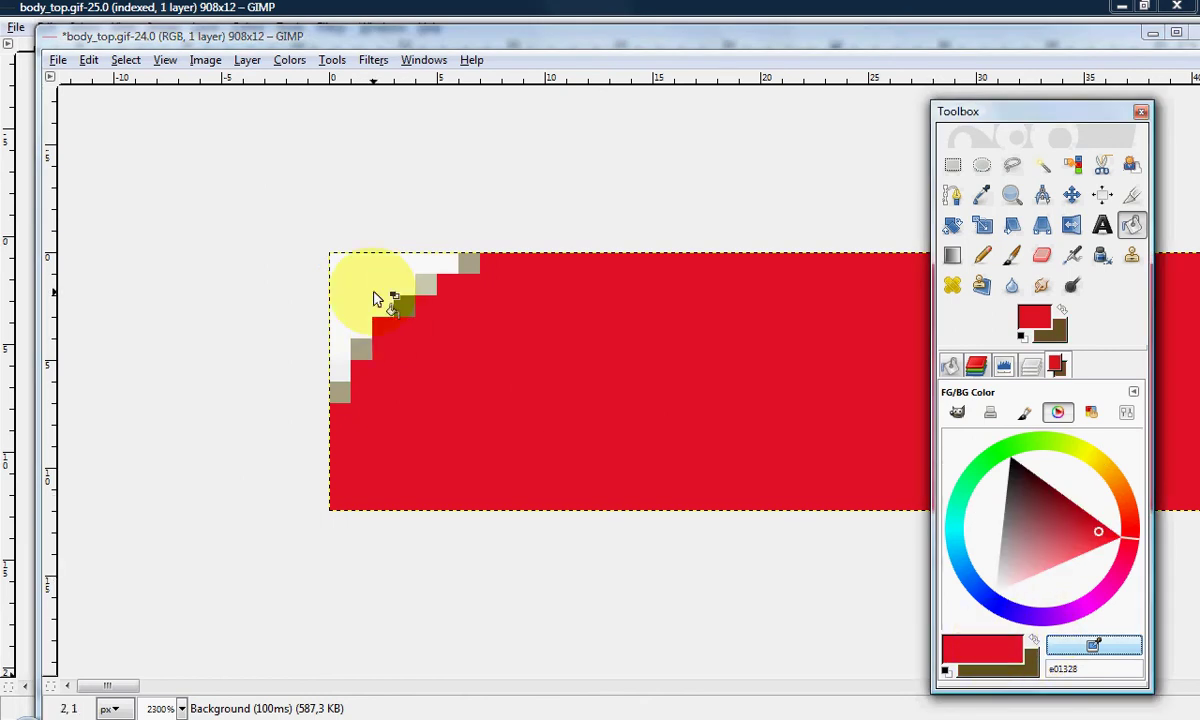
{"action": "left_click", "coordinate": [375, 296]}
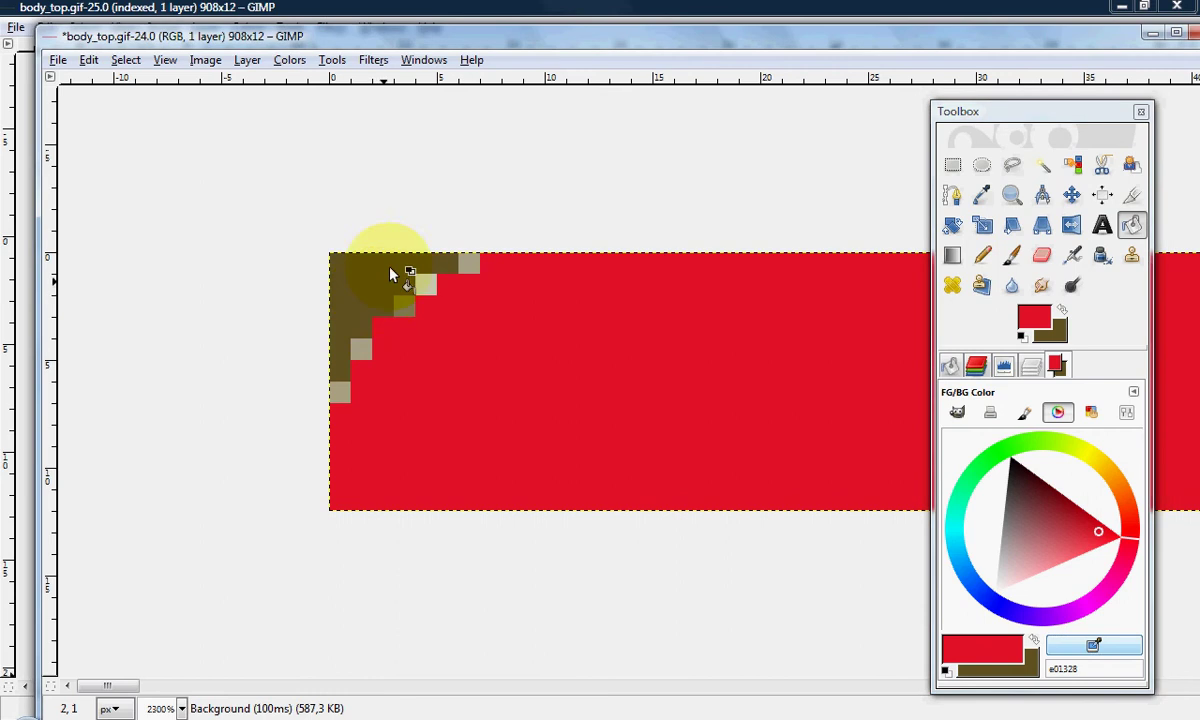
{"action": "left_click", "coordinate": [380, 284]}
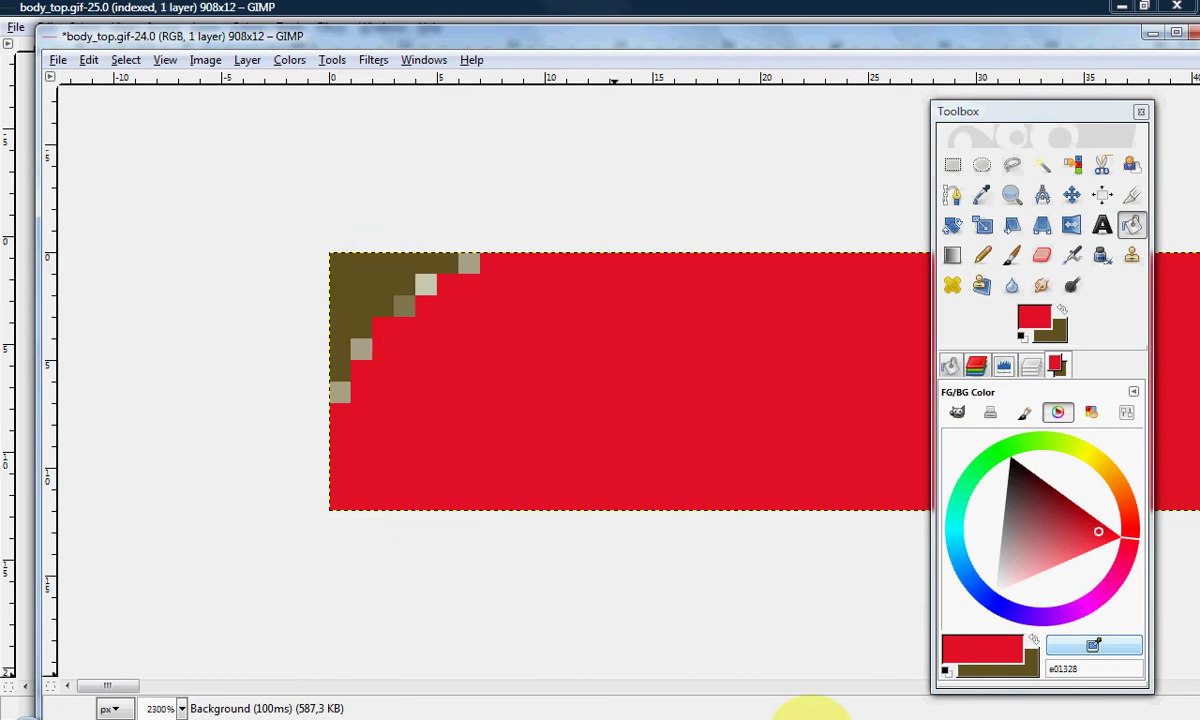
{"action": "left_click", "coordinate": [806, 716]}
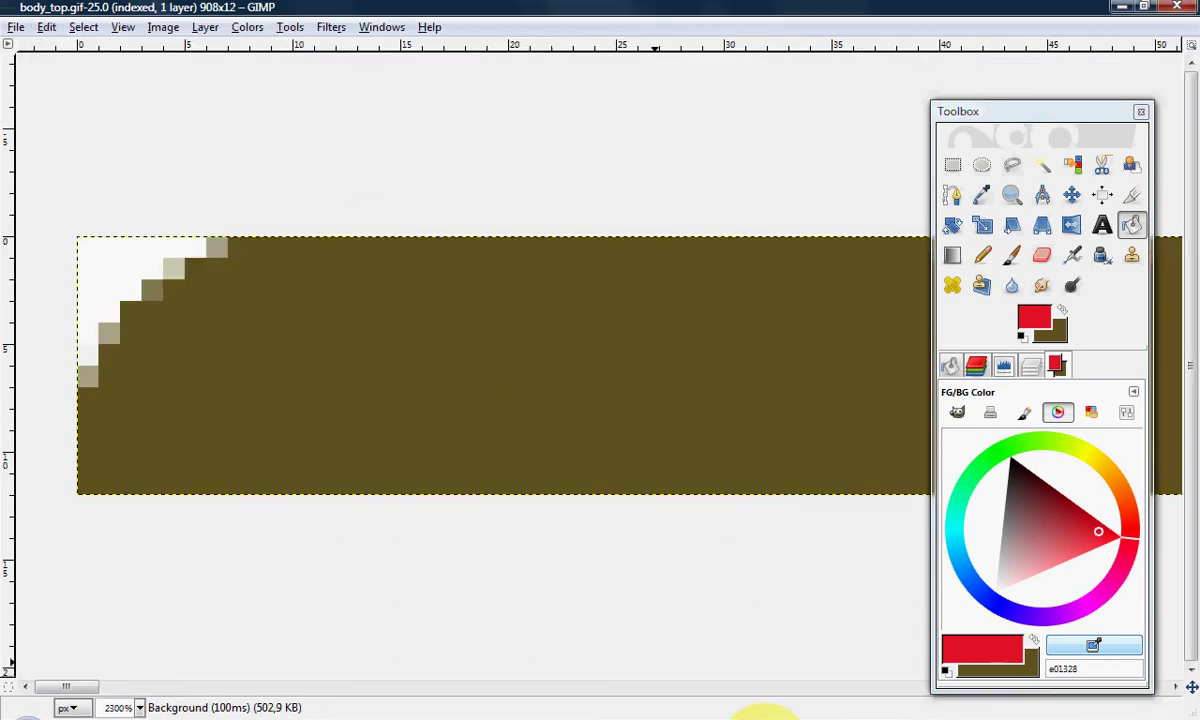
{"action": "left_click", "coordinate": [733, 714]}
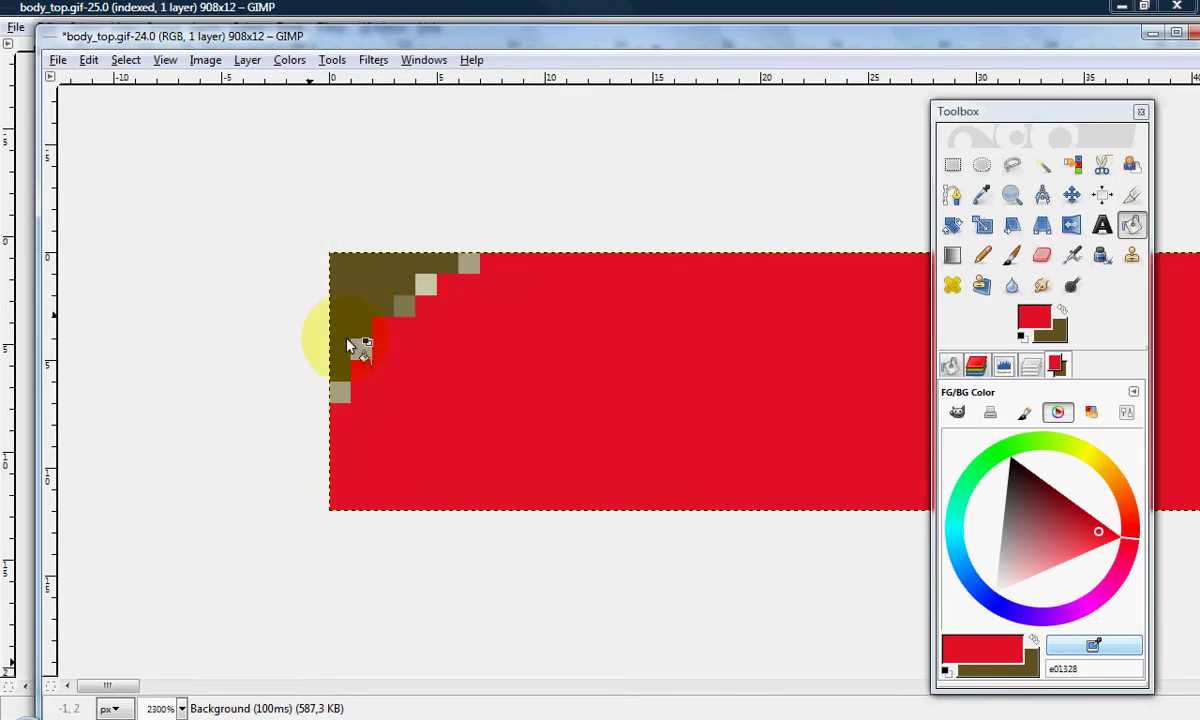
Step: Select the brown corner with Select by Color and copy it to the clipboard
{"action": "left_click", "coordinate": [1074, 168]}
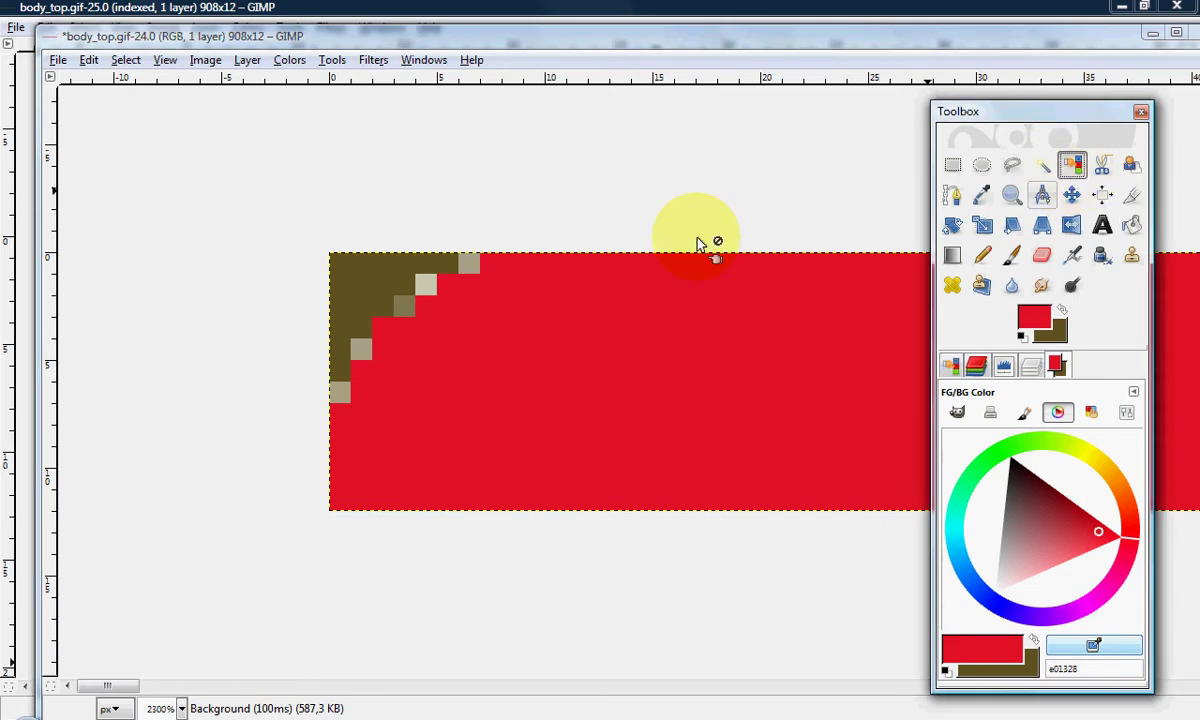
{"action": "left_click", "coordinate": [362, 289]}
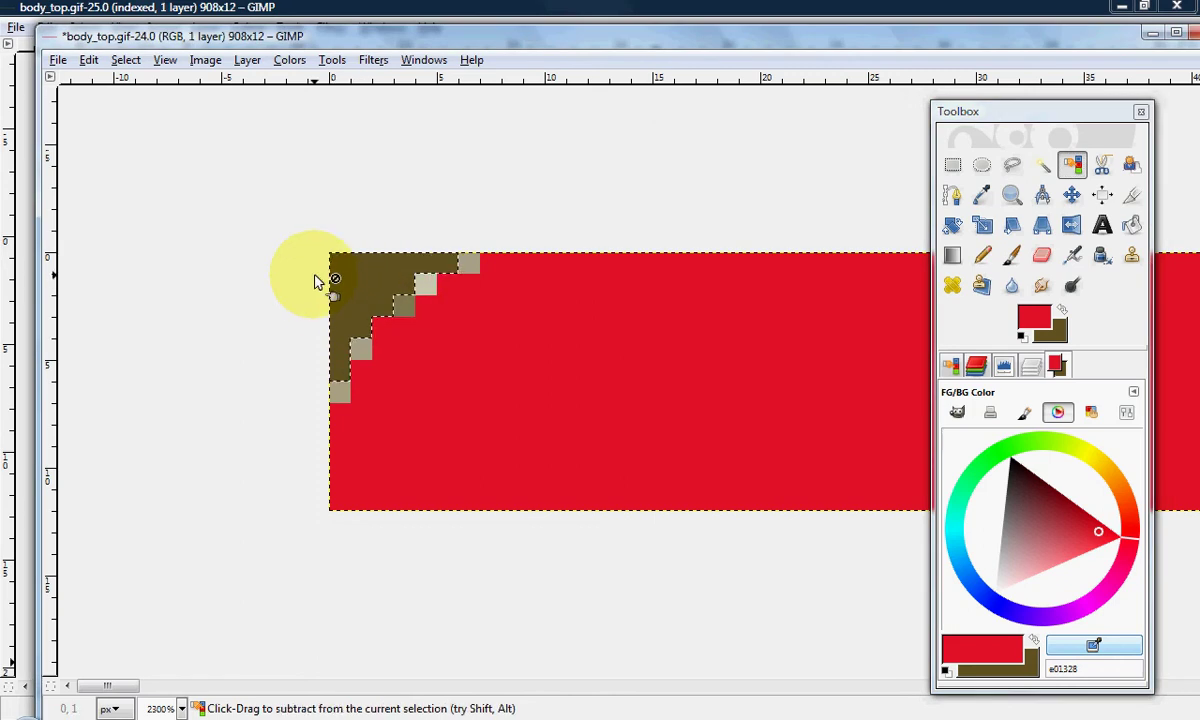
{"action": "key", "text": "ctrl+c"}
{"action": "left_click", "coordinate": [58, 60]}
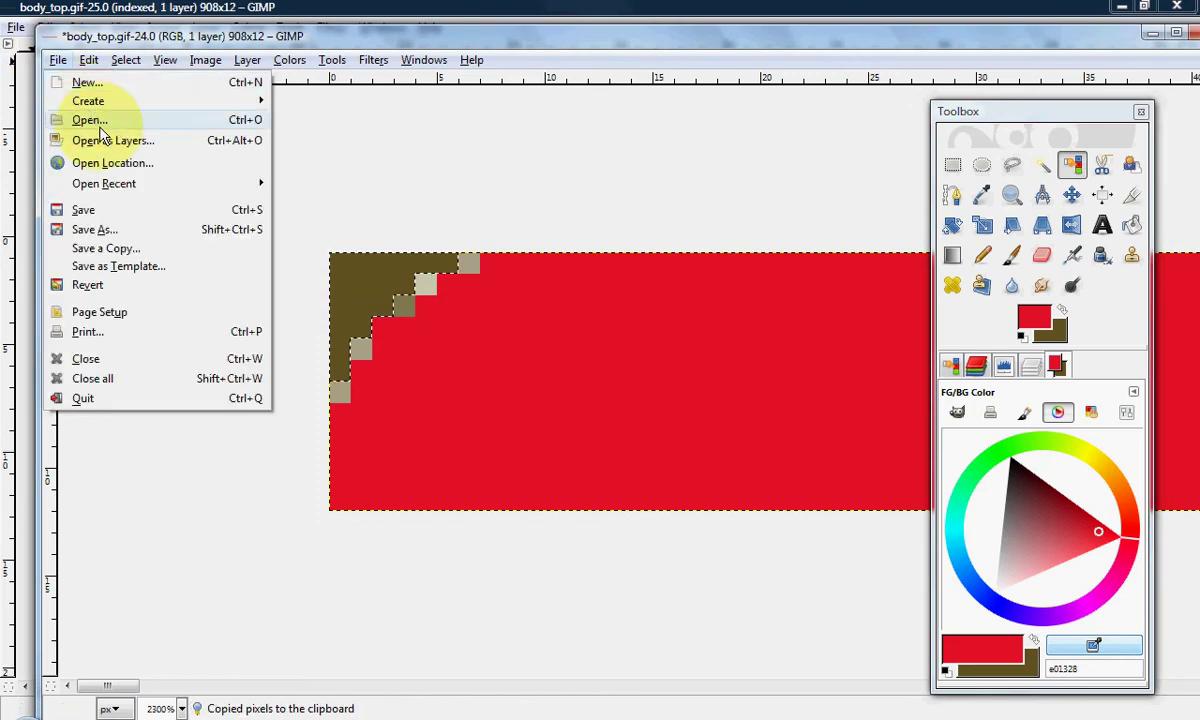
Step: Open the forest photo Blanik.jpg from the Open Image dialog
{"action": "left_click", "coordinate": [90, 119]}
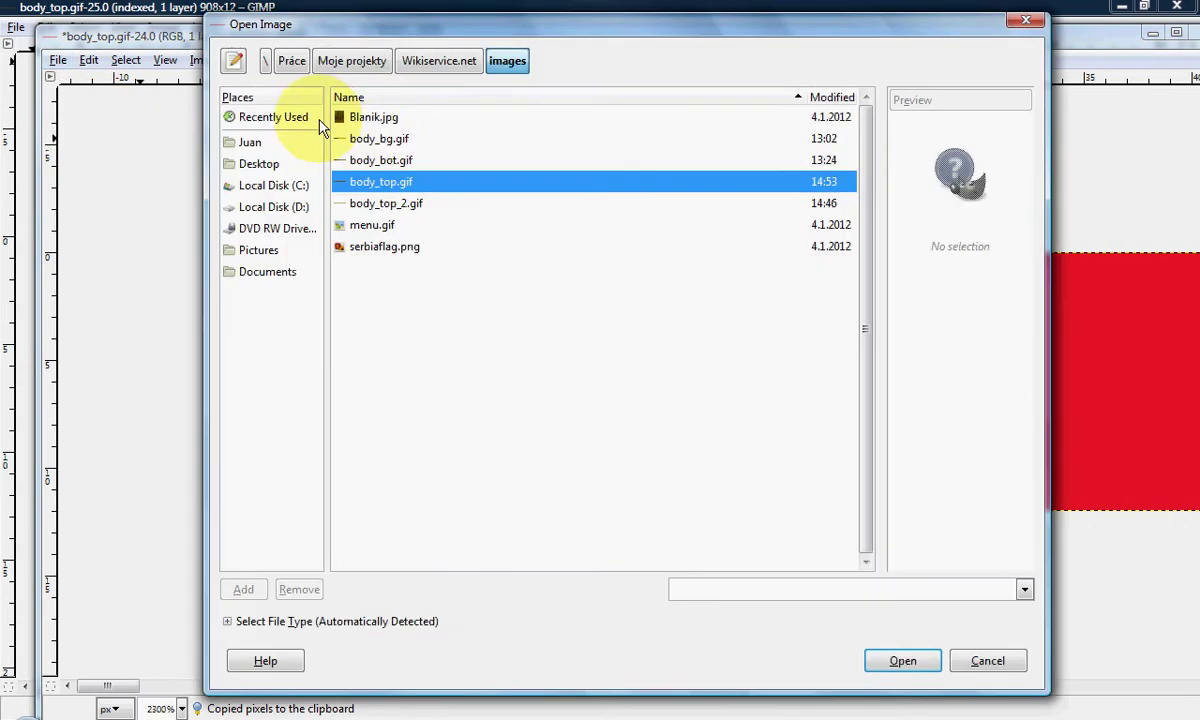
{"action": "left_click", "coordinate": [373, 118]}
{"action": "double_click", "coordinate": [373, 118]}
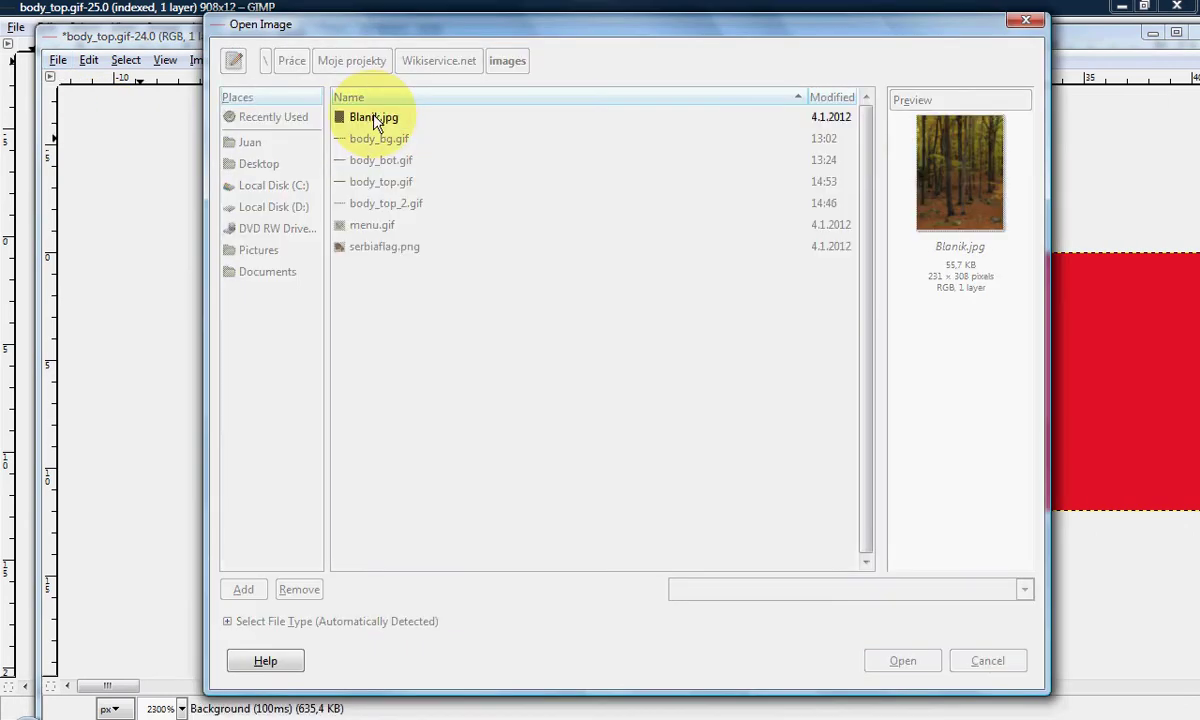
{"action": "left_click", "coordinate": [524, 318]}
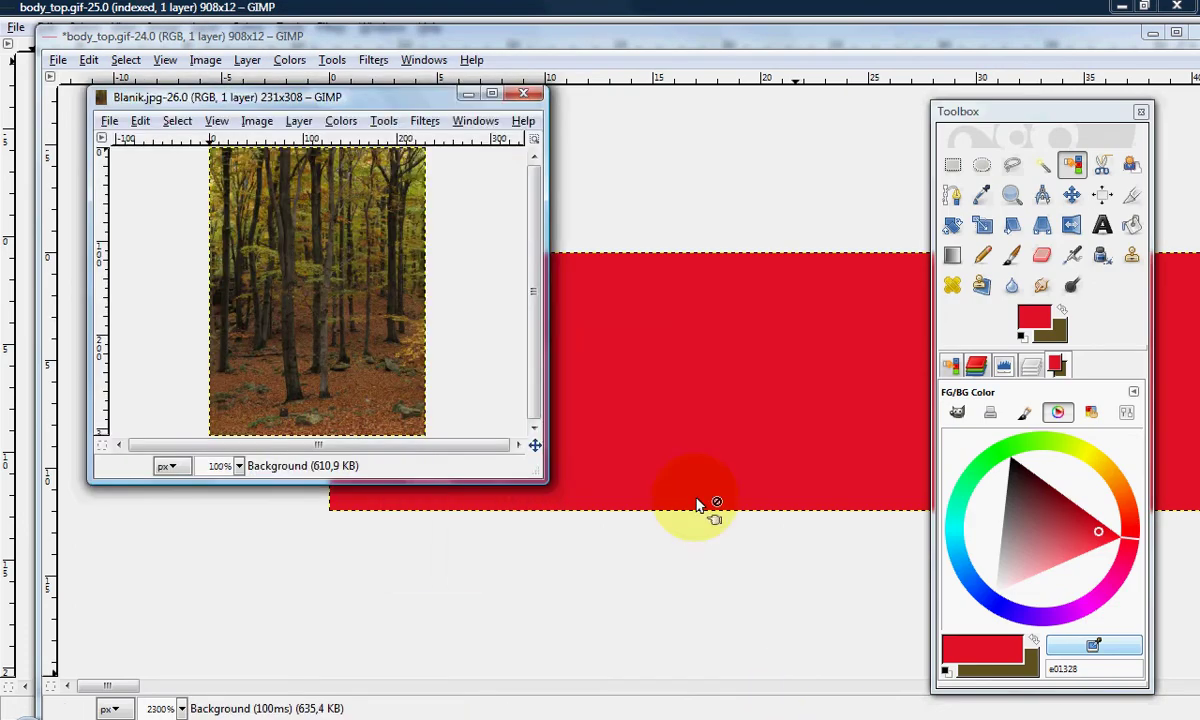
Step: Maximize Blanik.jpg, paste the brown corner, and anchor the first paste
{"action": "double_click", "coordinate": [338, 86]}
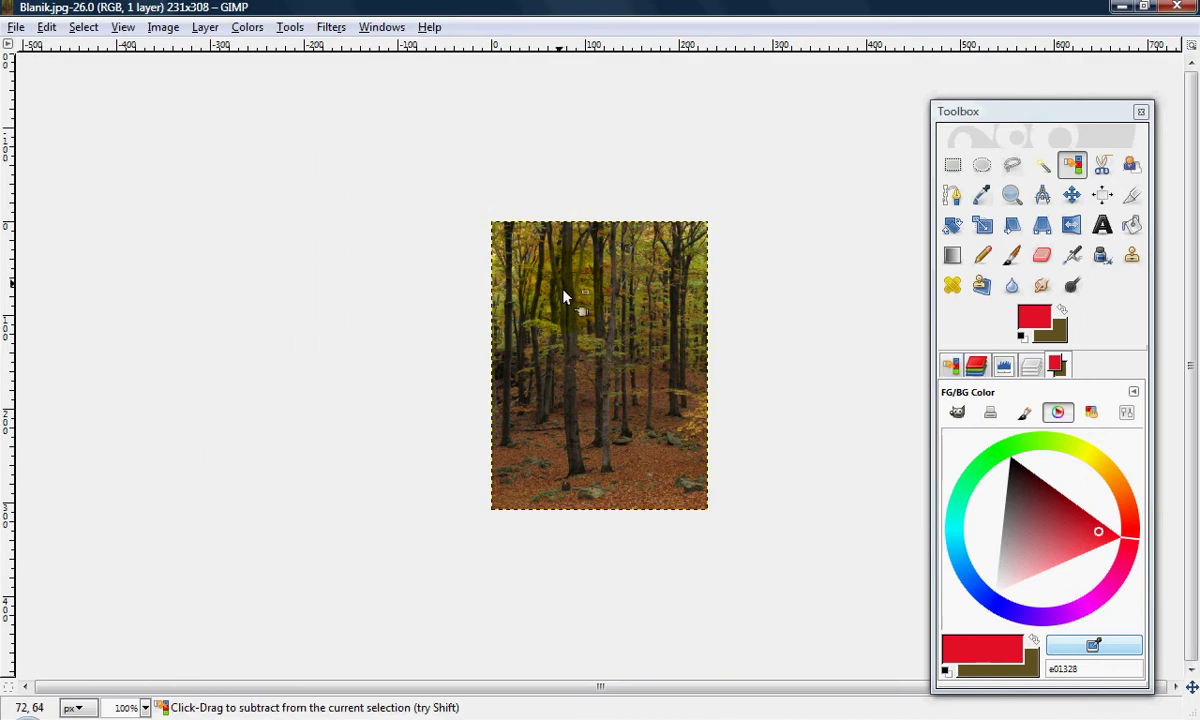
{"action": "key", "text": "ctrl+v"}
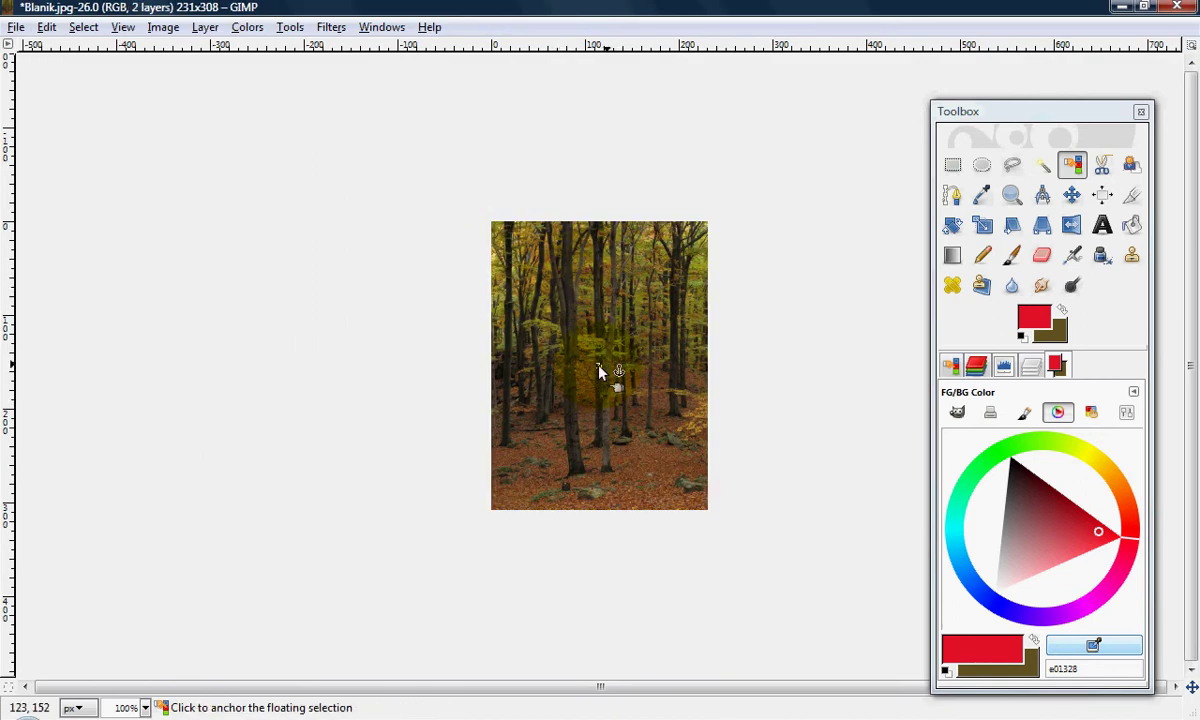
{"action": "scroll", "coordinate": [597, 367], "scroll_direction": "up", "scroll_amount": 5}
{"action": "scroll", "coordinate": [596, 366], "scroll_direction": "up", "scroll_amount": 1}
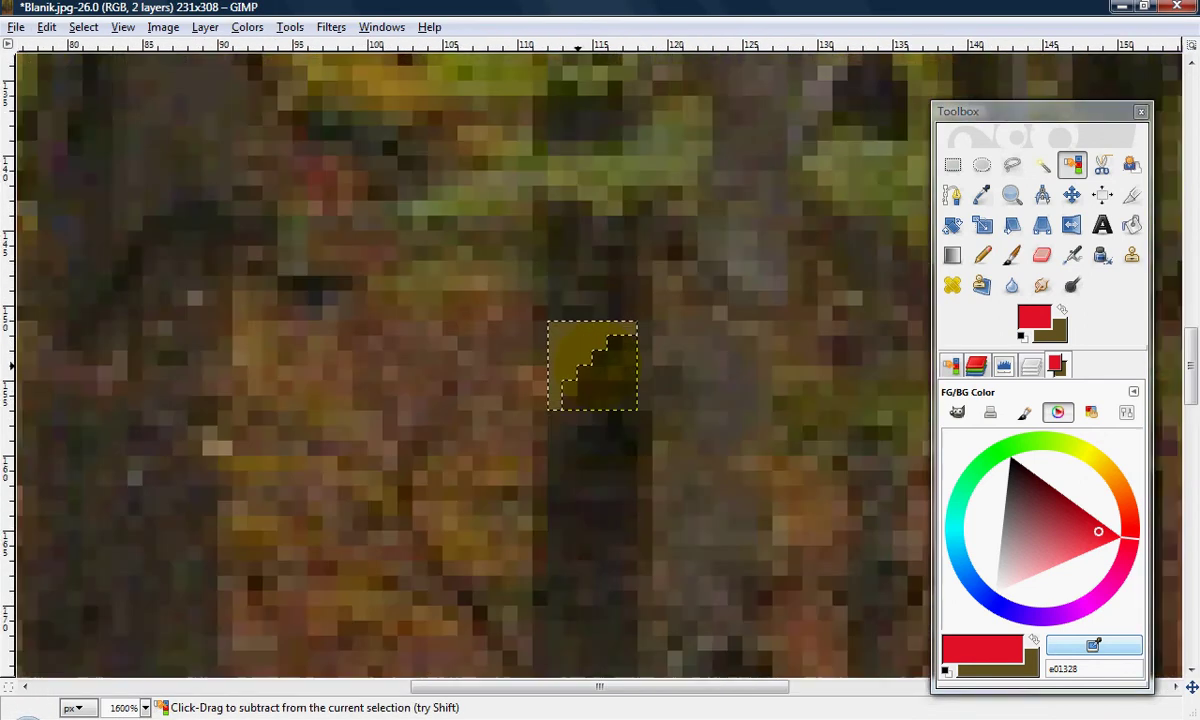
{"action": "scroll", "coordinate": [597, 368], "scroll_direction": "down", "scroll_amount": 5}
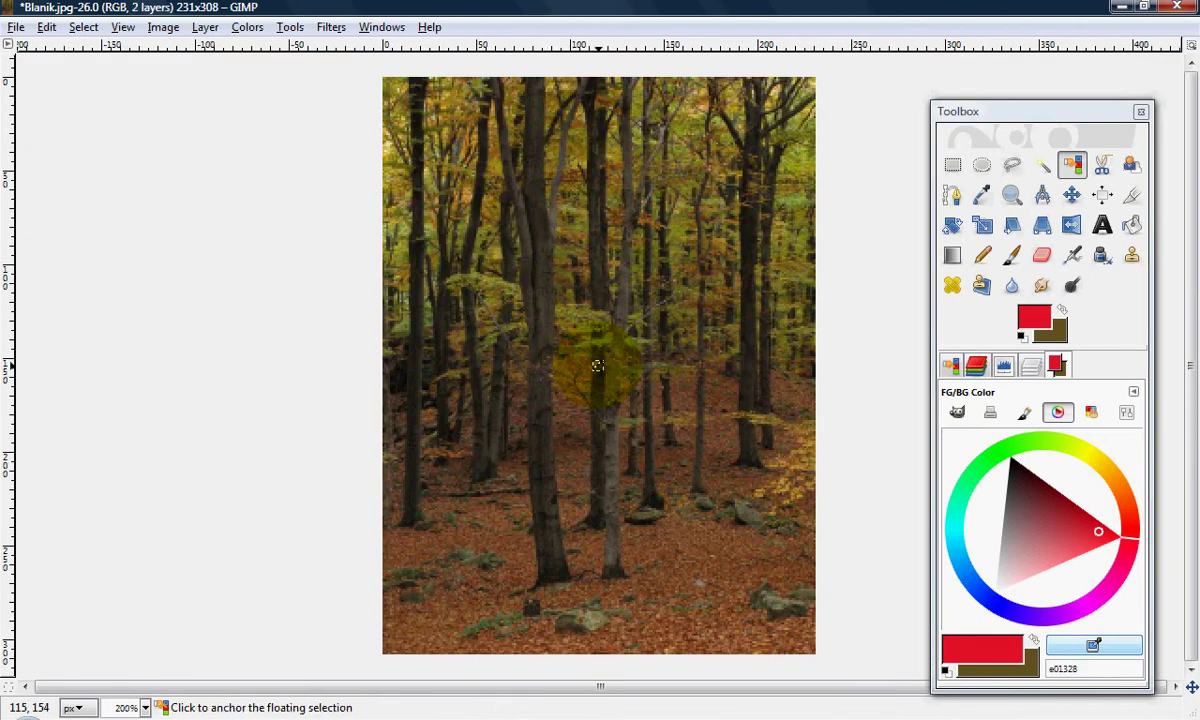
{"action": "left_click", "coordinate": [1073, 200]}
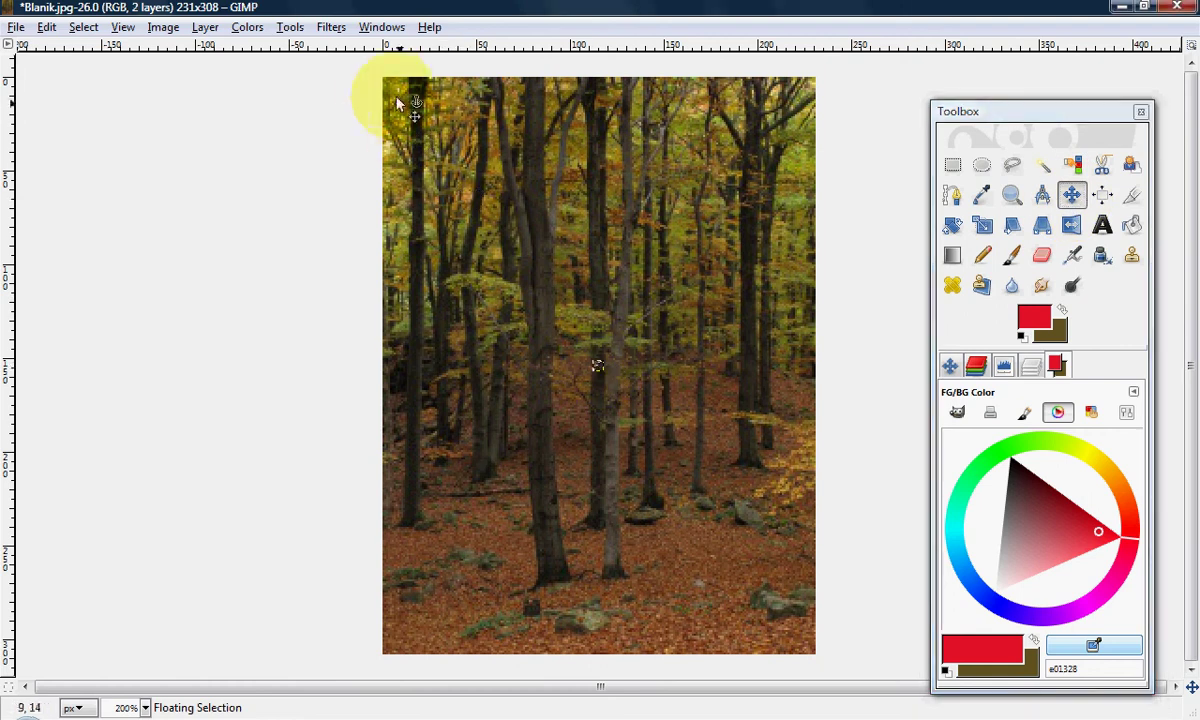
{"action": "left_click", "coordinate": [413, 135]}
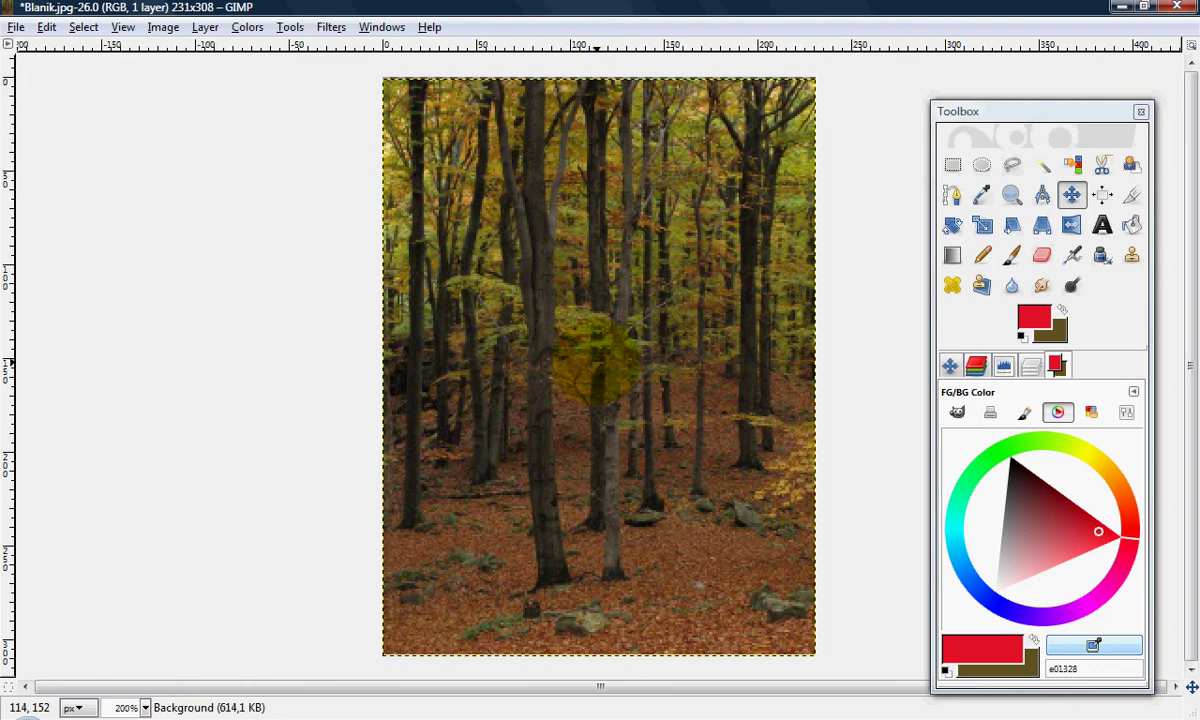
Step: Paste the corner again and drag it to the photo's top-left corner
{"action": "key", "text": "ctrl+v"}
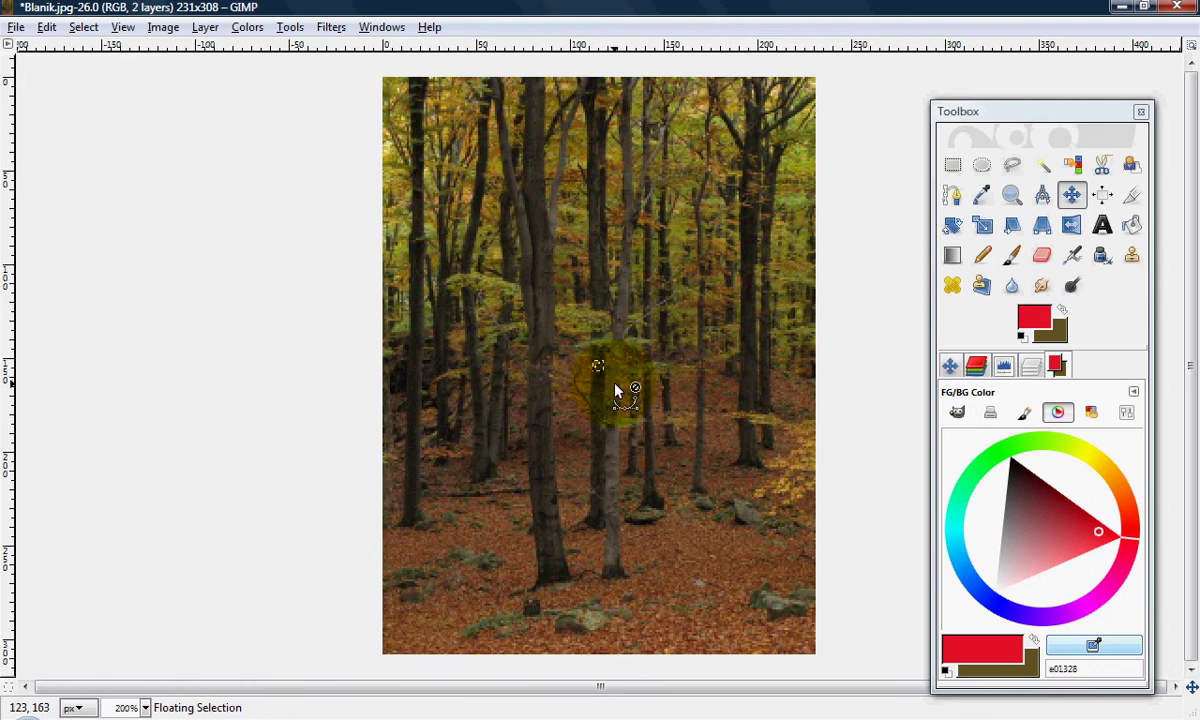
{"action": "scroll", "coordinate": [597, 366], "scroll_direction": "up", "scroll_amount": 2}
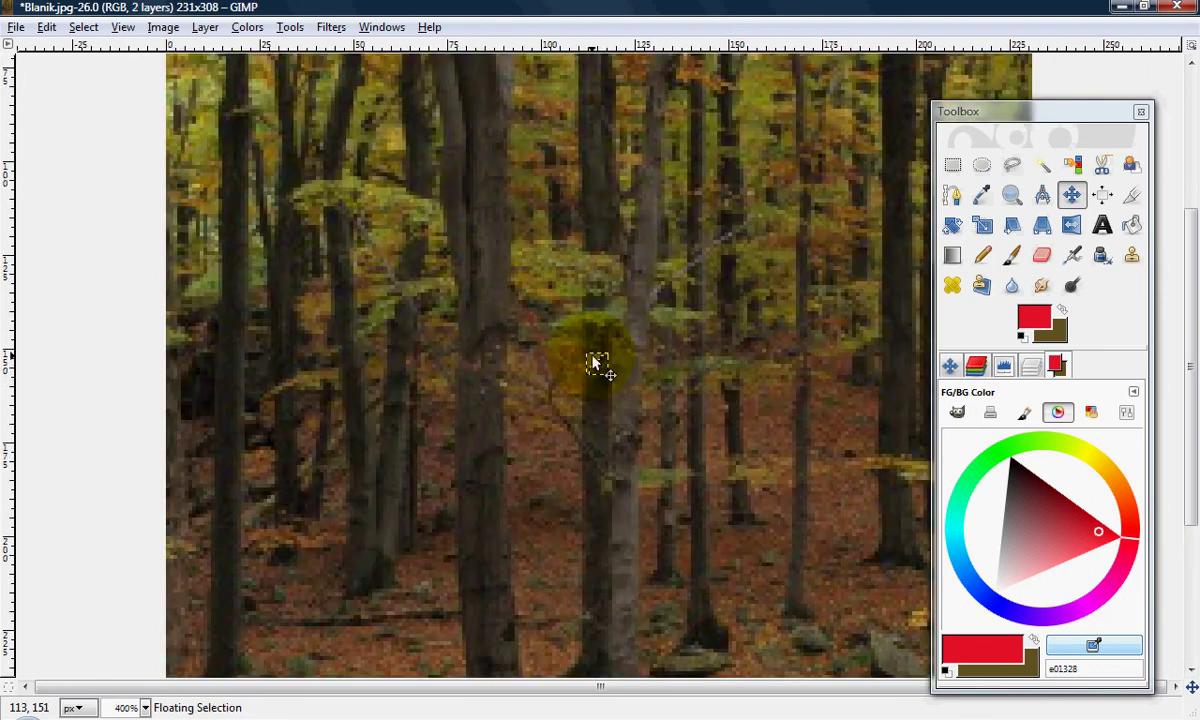
{"action": "left_click_drag", "start_coordinate": [553, 333], "coordinate": [288, 90]}
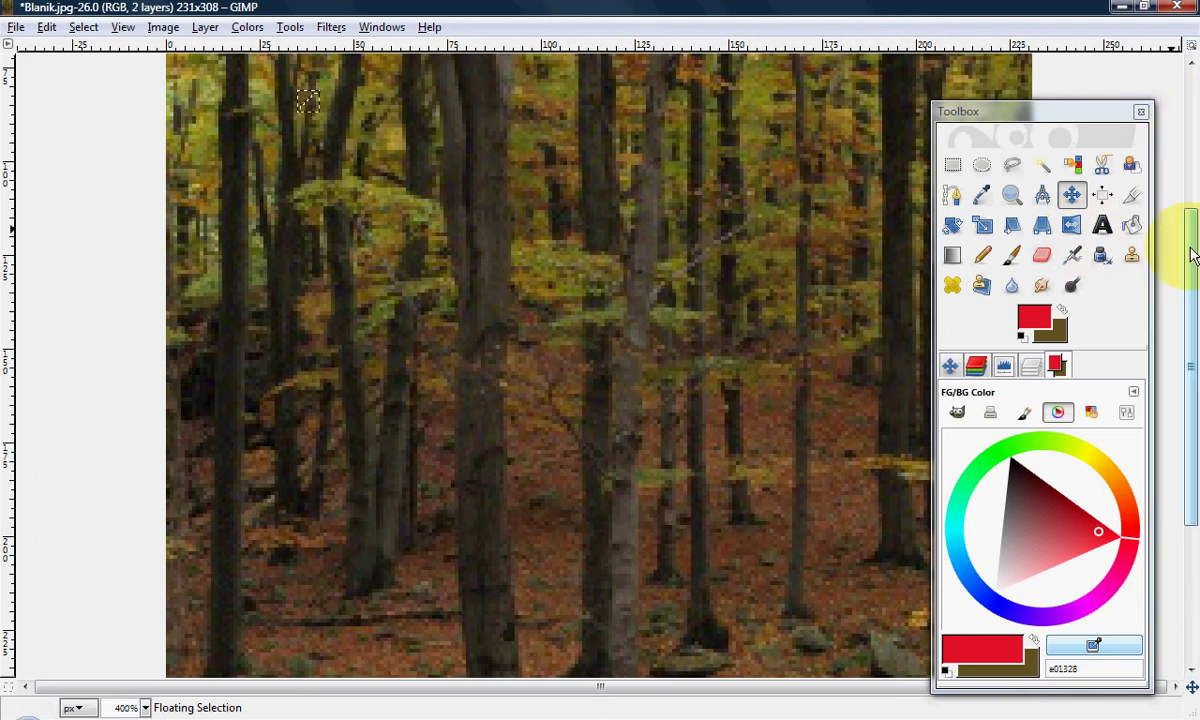
{"action": "left_click_drag", "start_coordinate": [1192, 254], "coordinate": [1185, 105]}
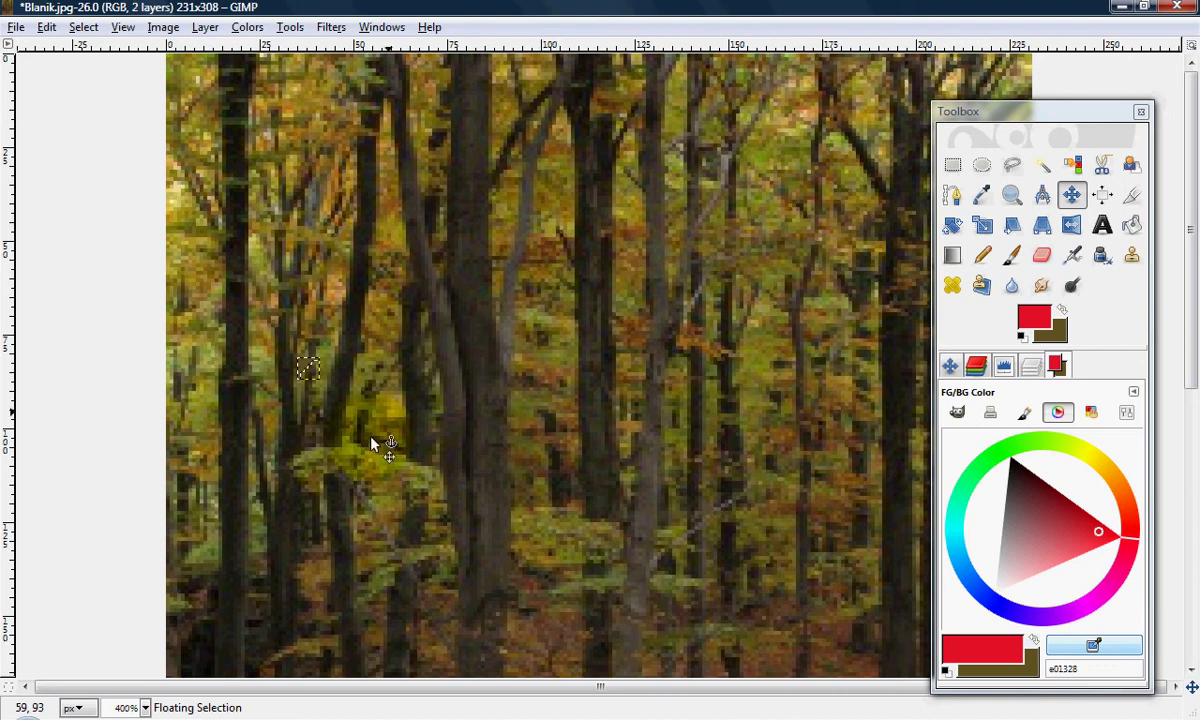
{"action": "left_click_drag", "start_coordinate": [305, 370], "coordinate": [172, 68]}
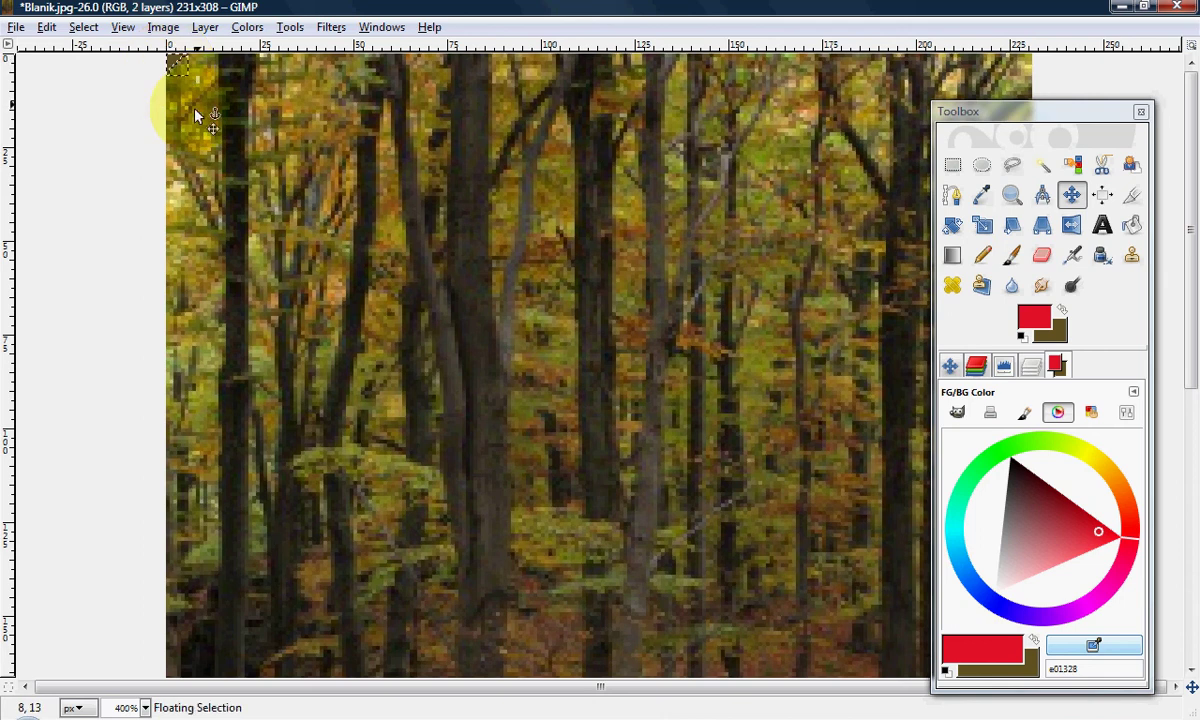
{"action": "left_click", "coordinate": [176, 66]}
{"action": "key", "text": "2"}
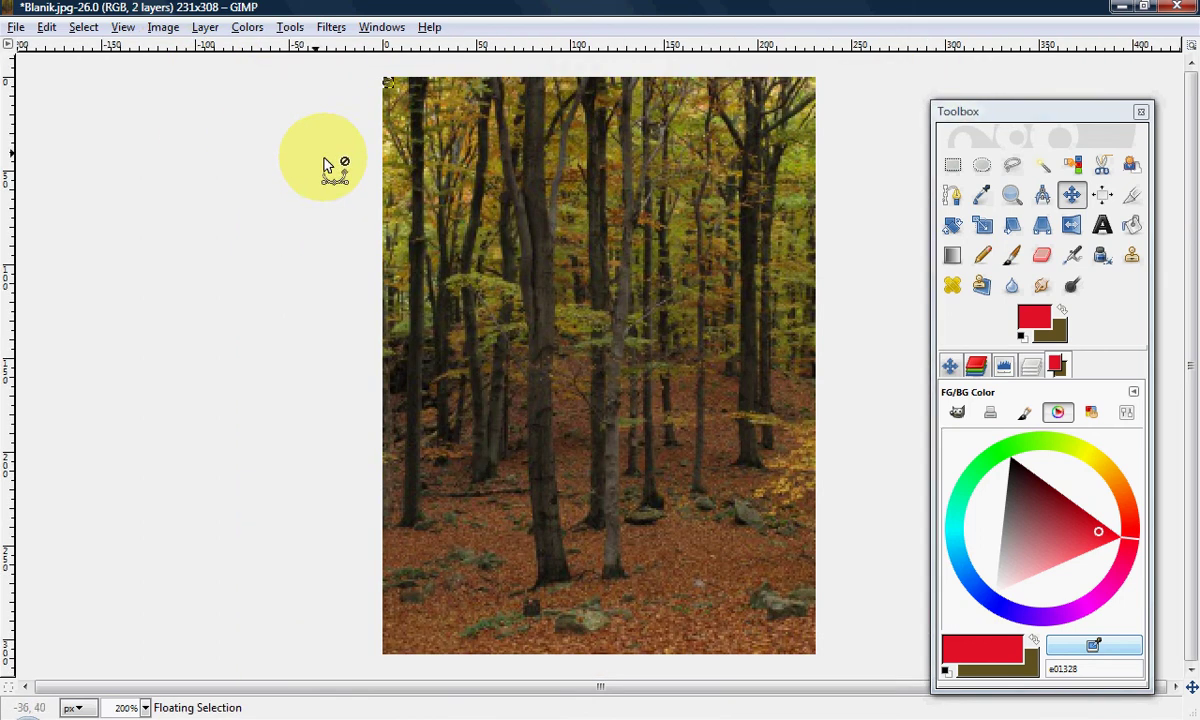
{"action": "left_click", "coordinate": [333, 175]}
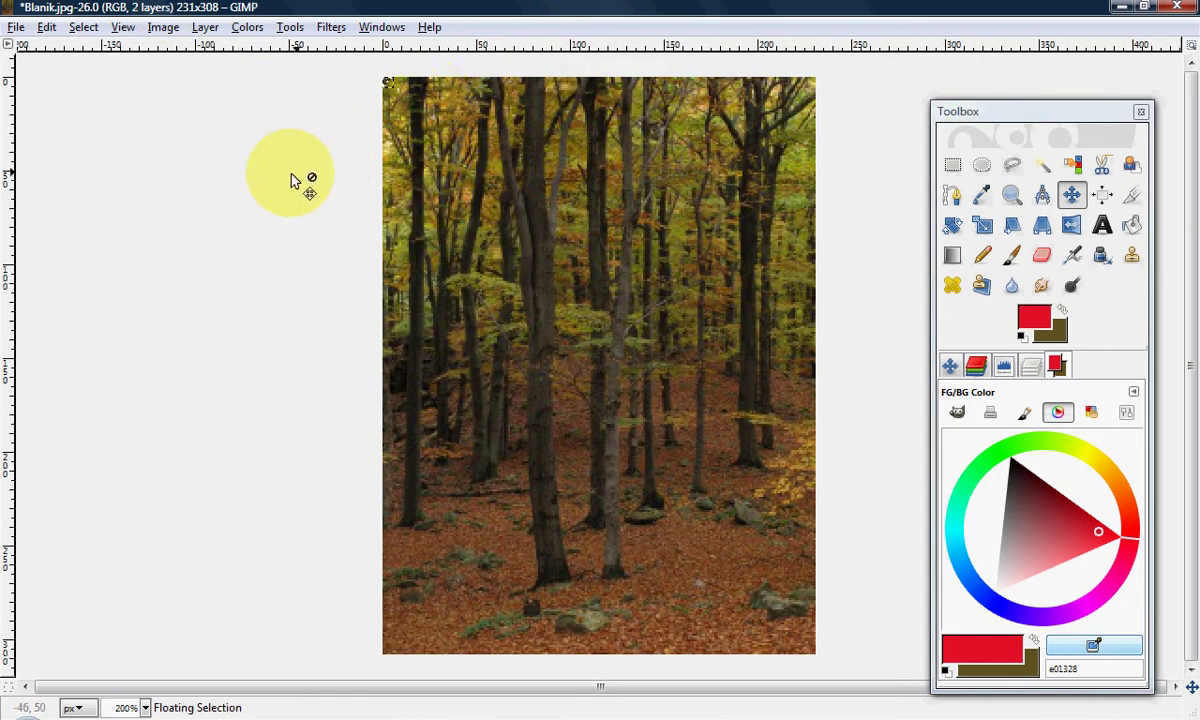
{"action": "left_click", "coordinate": [700, 606]}
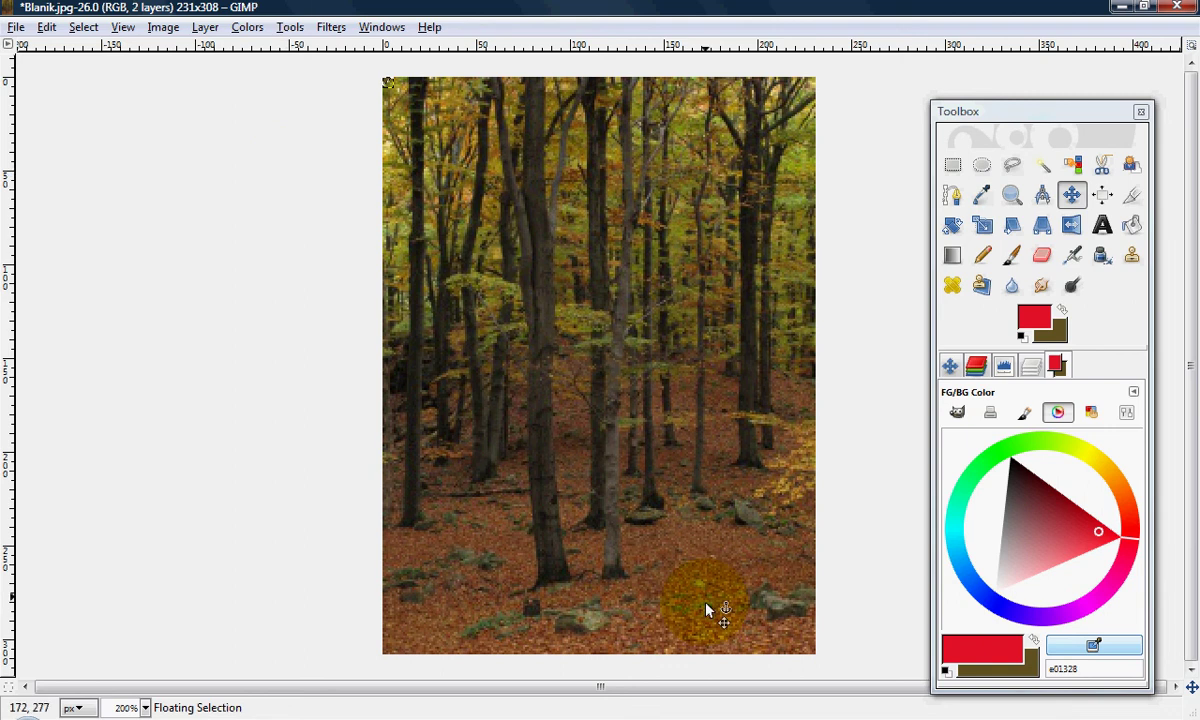
{"action": "left_click", "coordinate": [660, 714]}
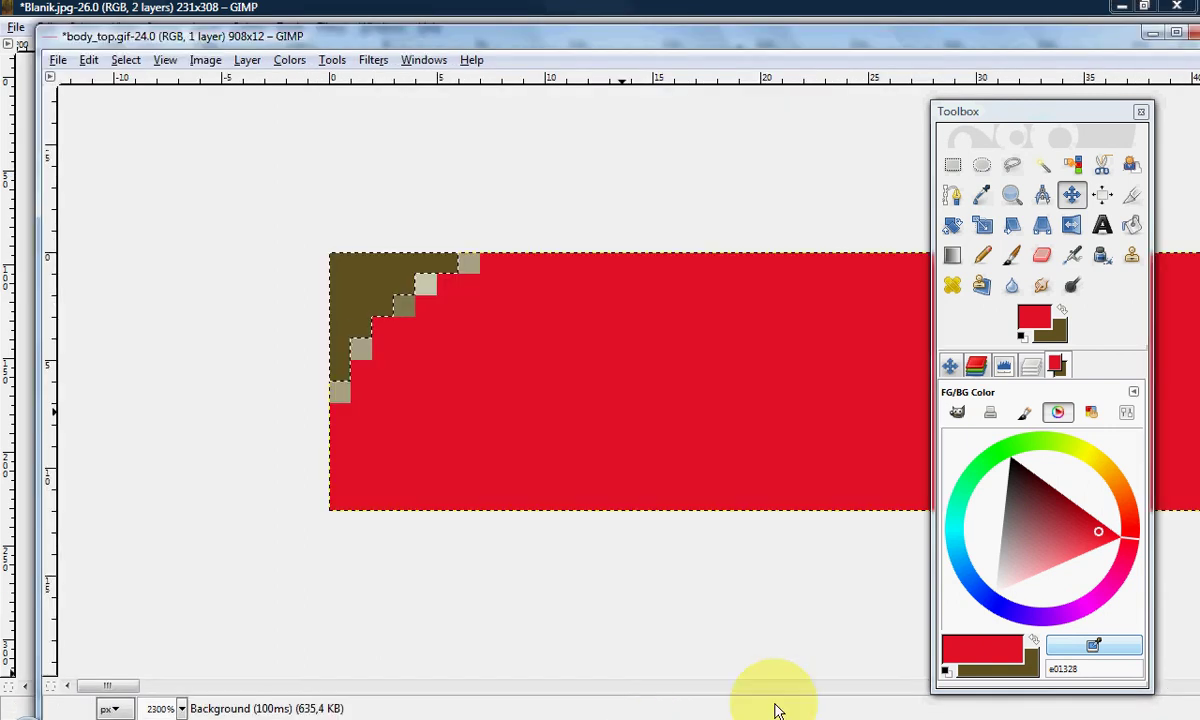
Step: Move the Toolbox to the centre and pick the Bucket Fill tool
{"action": "scroll", "coordinate": [610, 458], "scroll_direction": "down", "scroll_amount": 3}
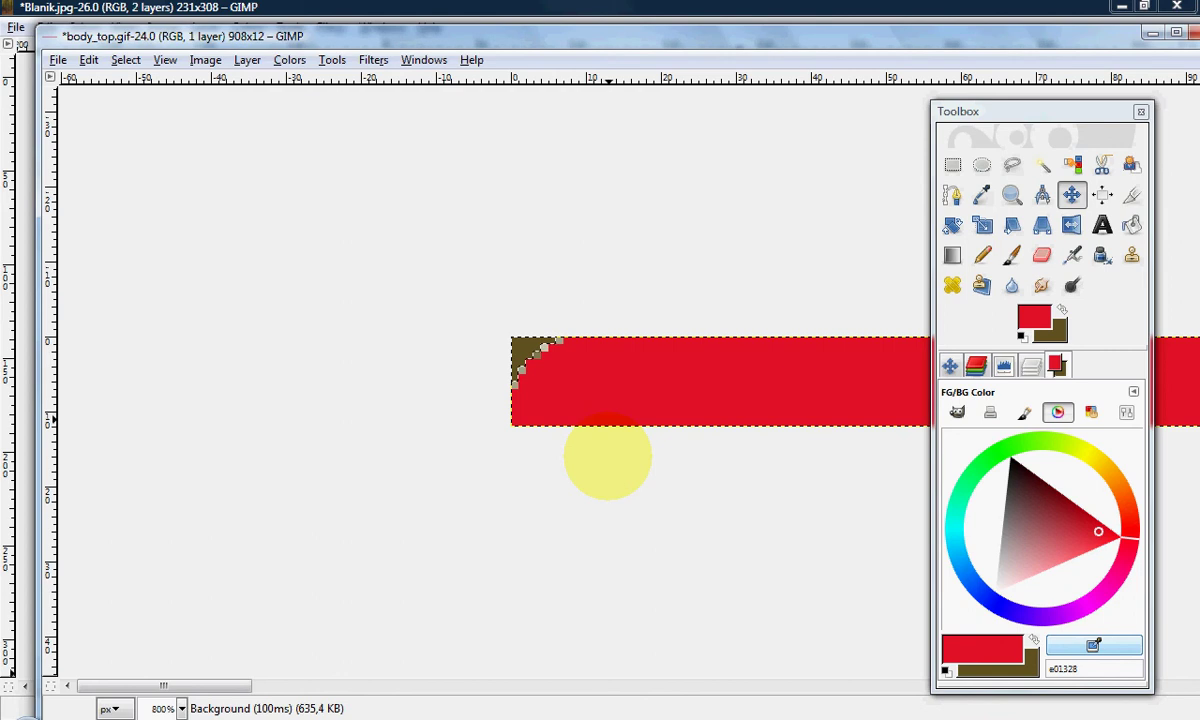
{"action": "left_click_drag", "start_coordinate": [236, 686], "coordinate": [1170, 675]}
{"action": "left_click_drag", "start_coordinate": [1040, 120], "coordinate": [718, 59]}
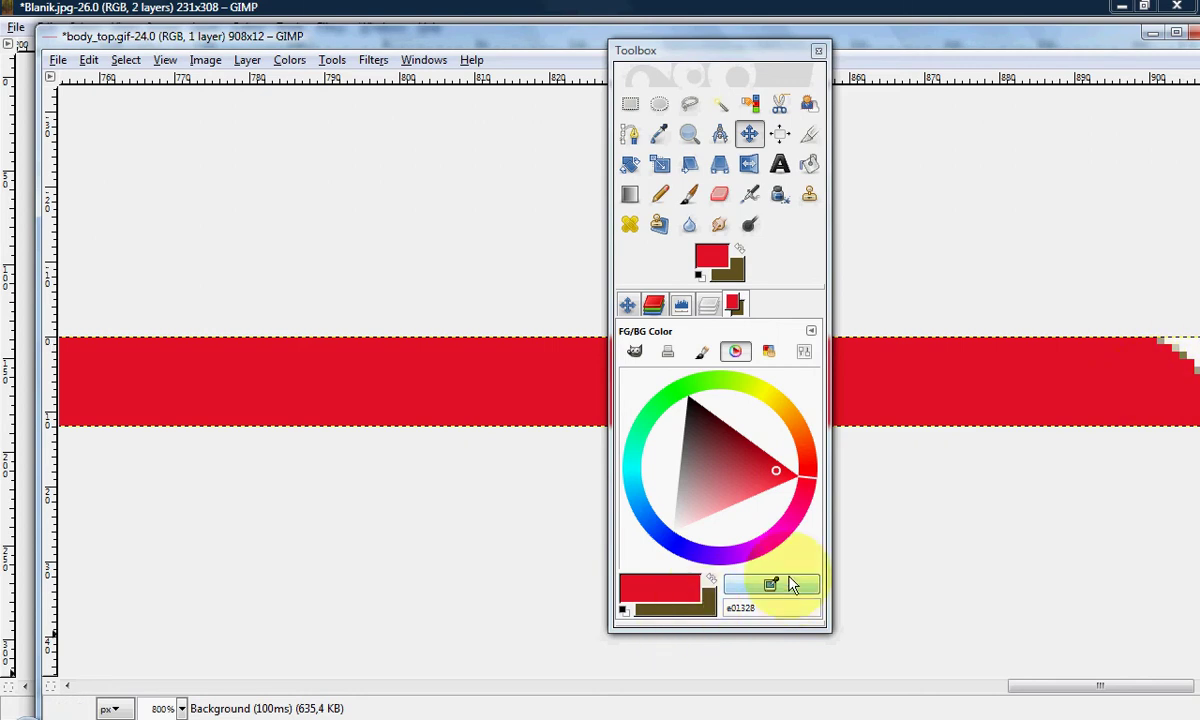
{"action": "mouse_move", "coordinate": [809, 164]}
{"action": "left_mouse_down"}
{"action": "mouse_move", "coordinate": [868, 278]}
{"action": "mouse_move", "coordinate": [805, 166]}
{"action": "left_mouse_up"}
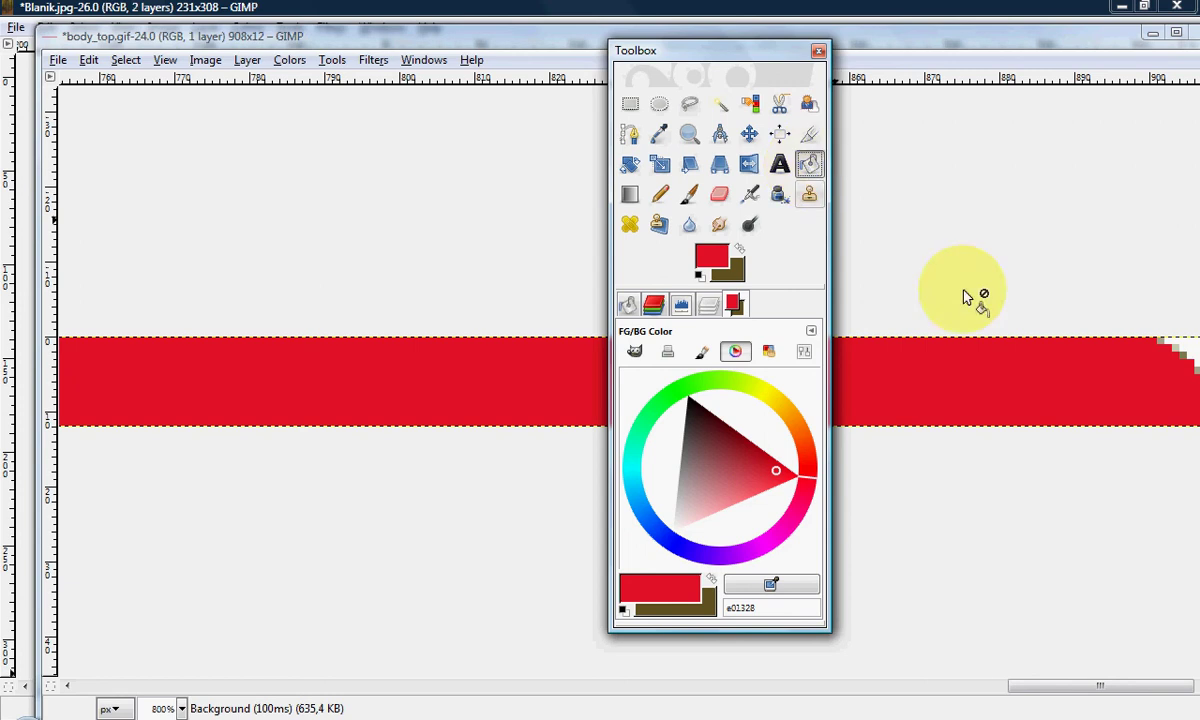
{"action": "left_click", "coordinate": [1194, 350]}
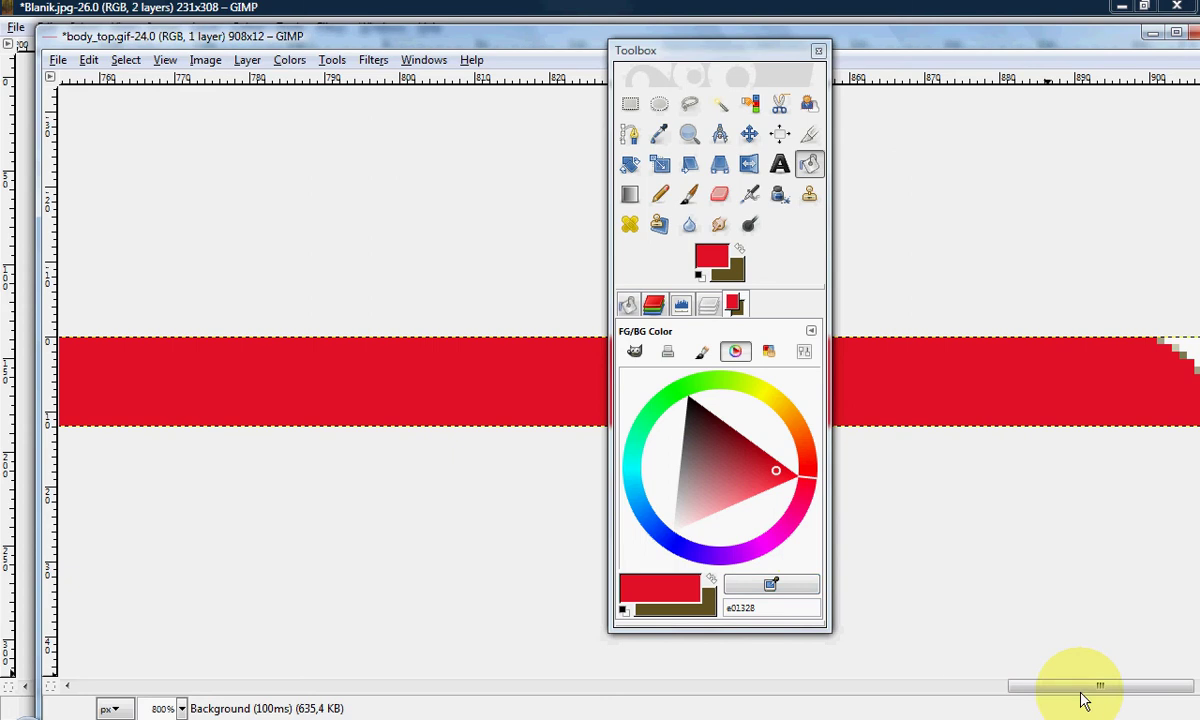
Step: Make brown 665522 the foreground colour and review the Bucket Fill options
{"action": "left_click", "coordinate": [711, 581]}
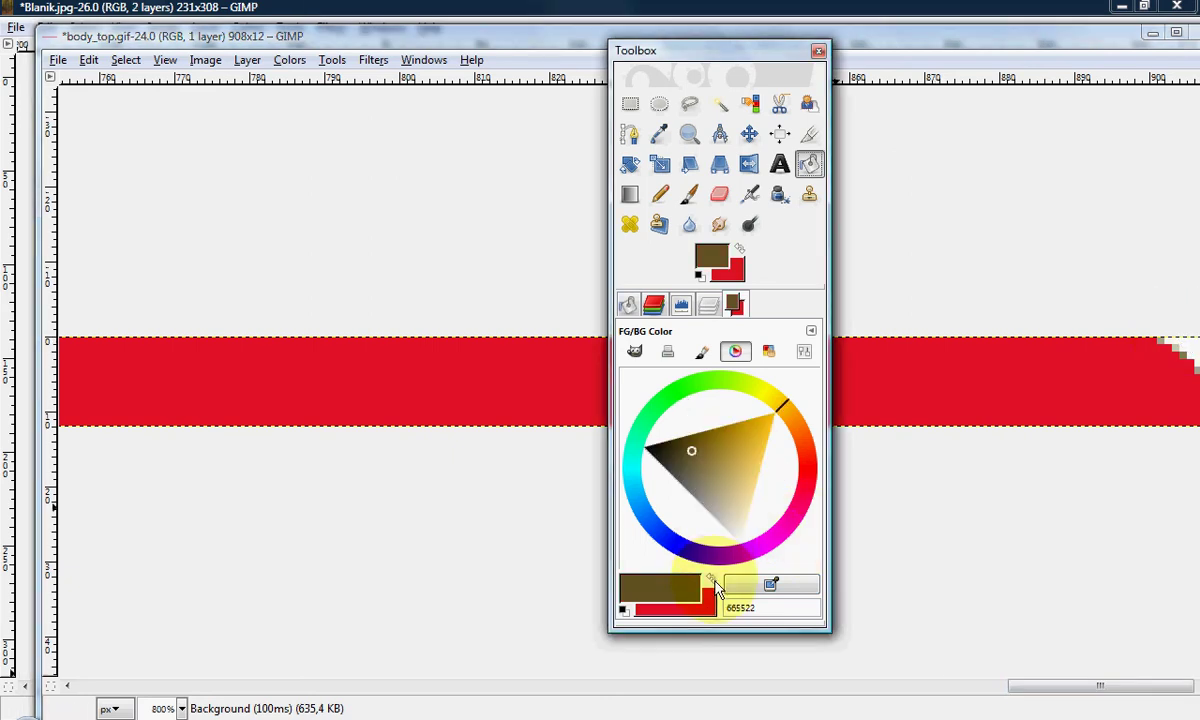
{"action": "left_click", "coordinate": [1192, 352]}
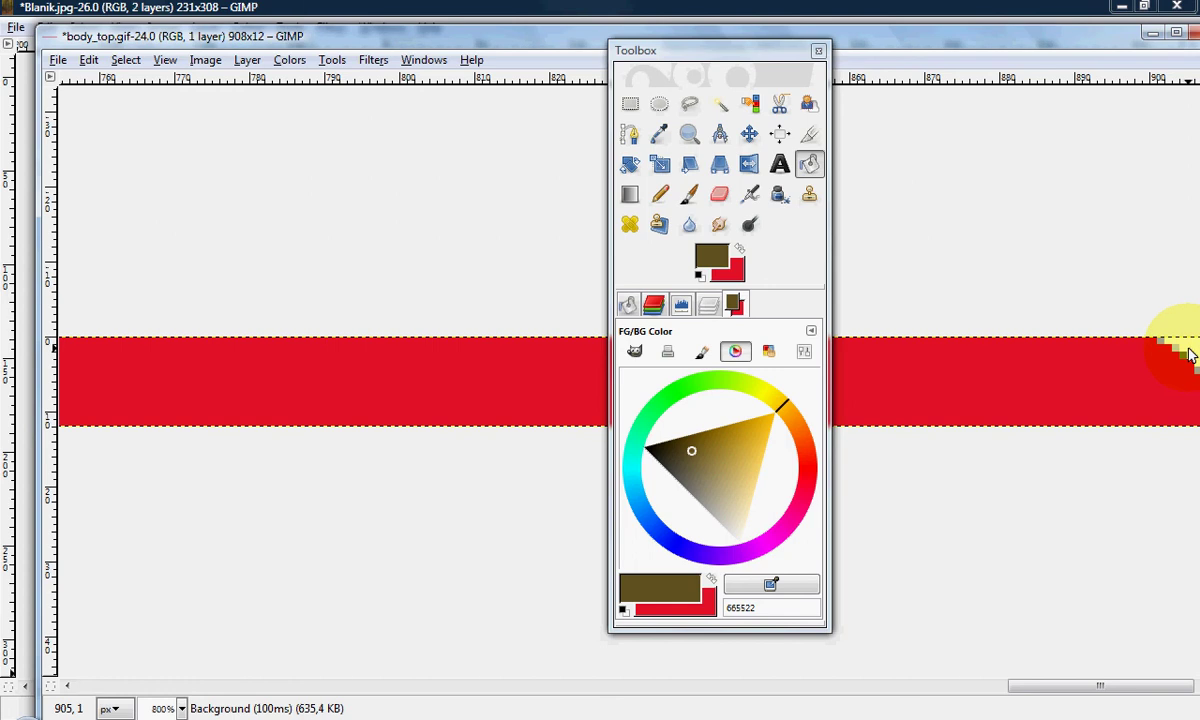
{"action": "left_click", "coordinate": [627, 306]}
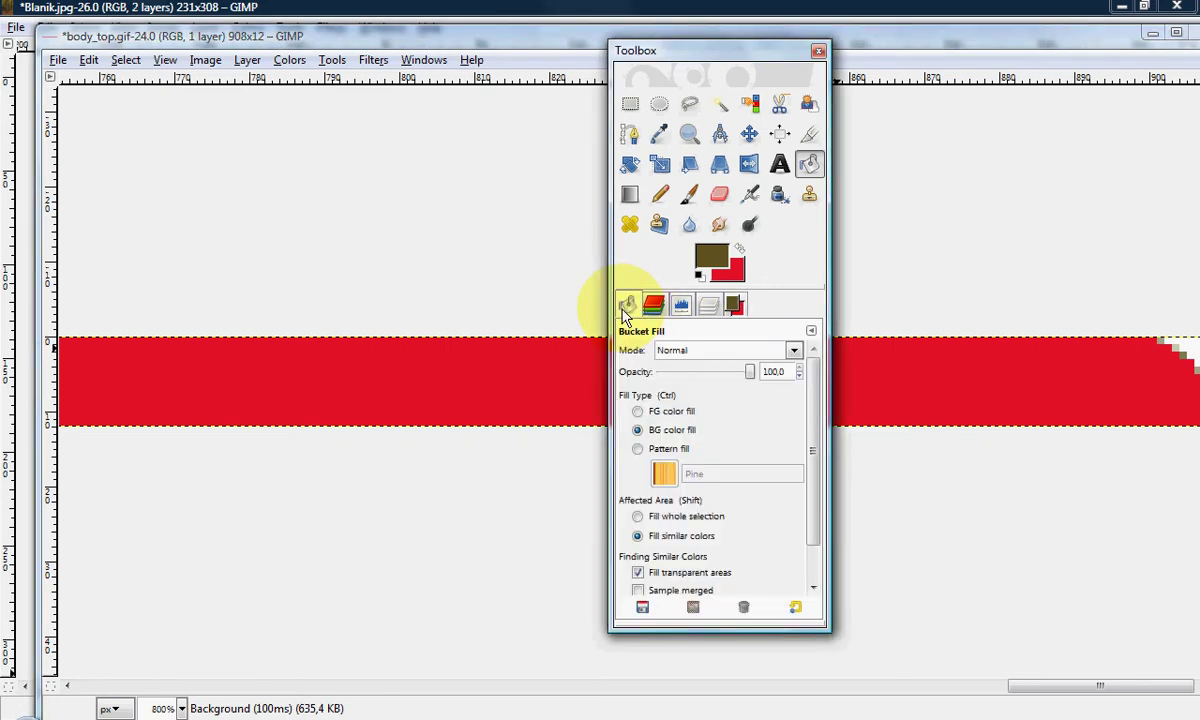
{"action": "left_click", "coordinate": [734, 305]}
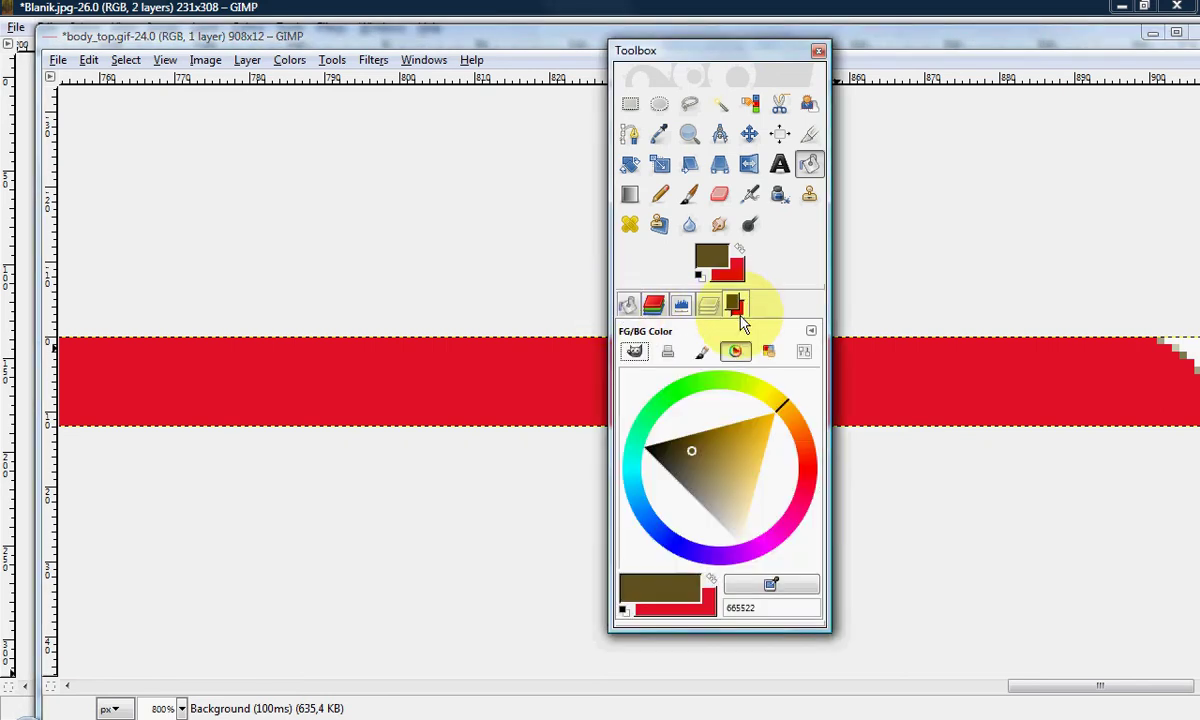
{"action": "left_click", "coordinate": [1165, 350]}
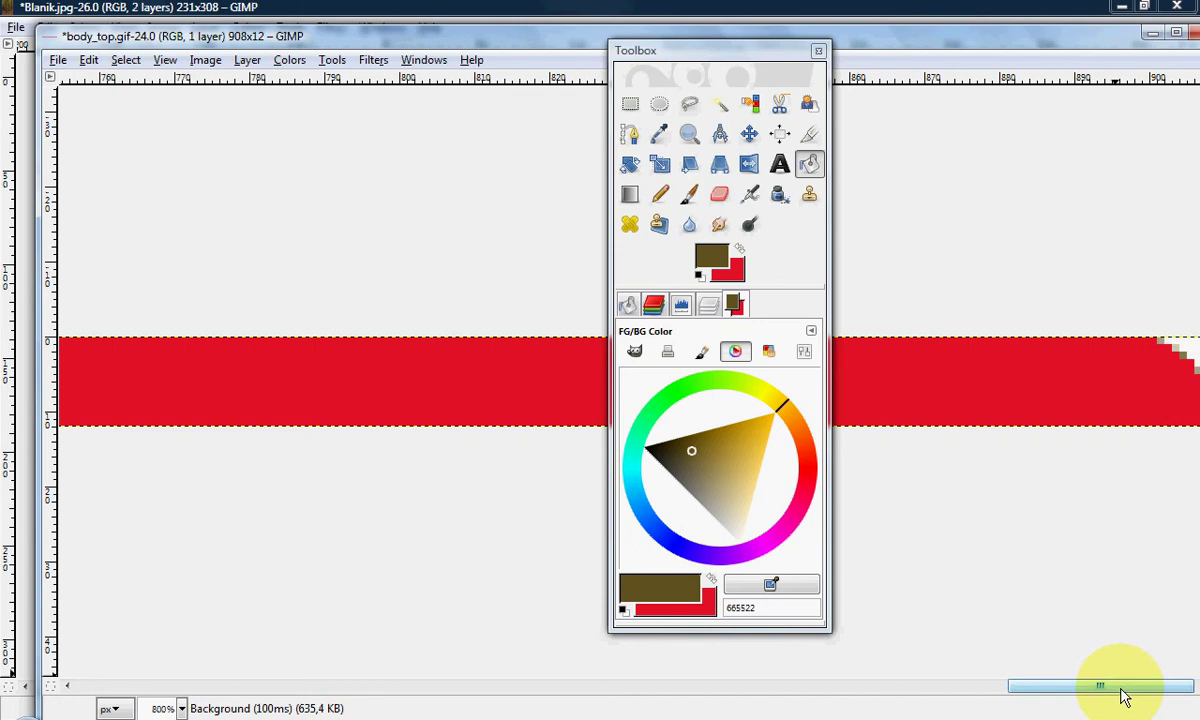
{"action": "scroll", "coordinate": [1181, 348], "scroll_direction": "down", "scroll_amount": 4}
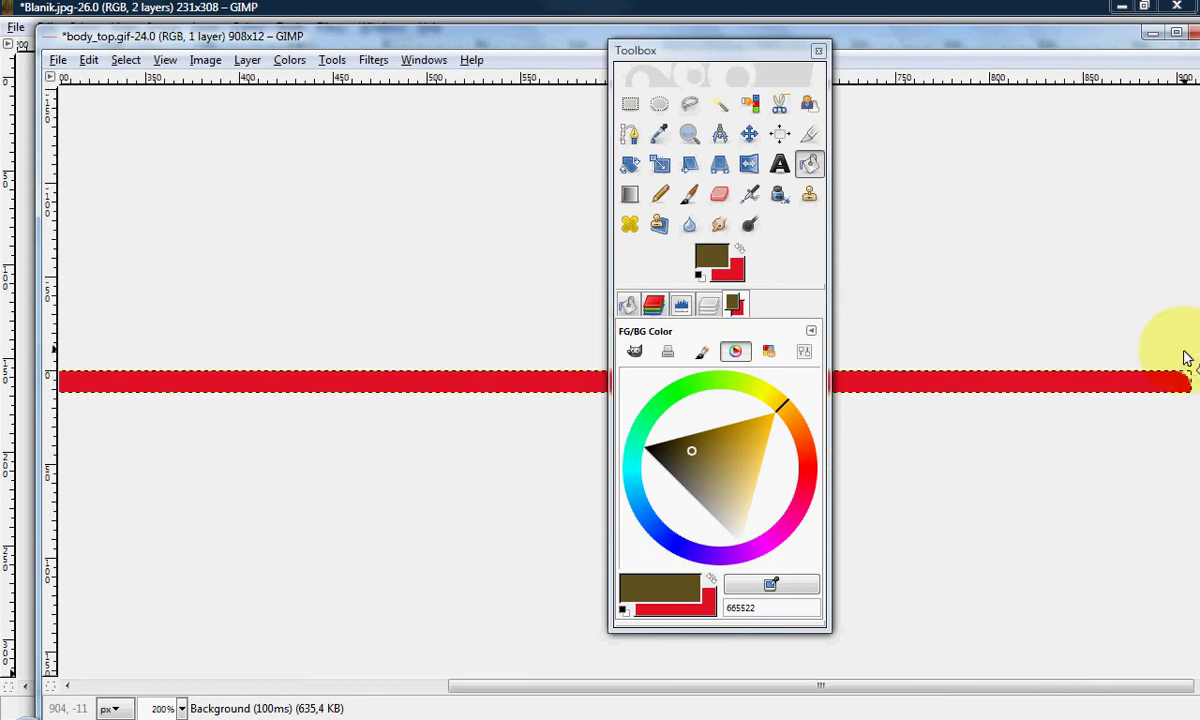
Step: Check the strip's colour mode under Image > Mode without changing it
{"action": "scroll", "coordinate": [1185, 358], "scroll_direction": "up", "scroll_amount": 8}
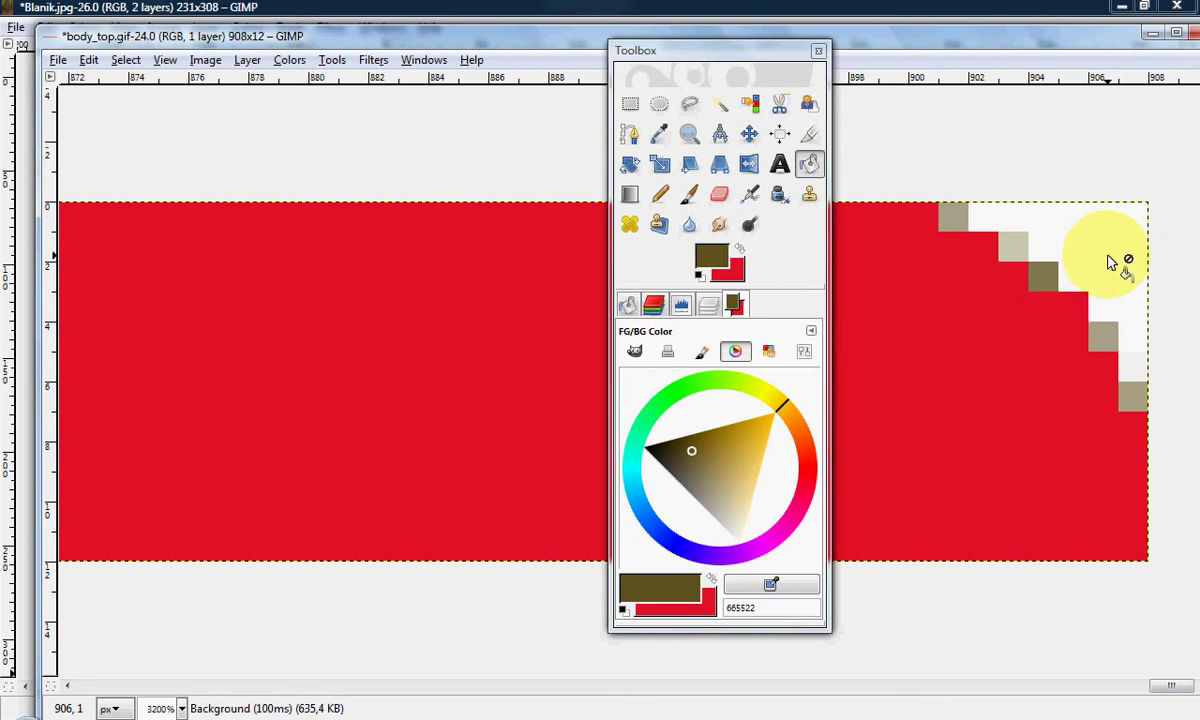
{"action": "left_click", "coordinate": [975, 327]}
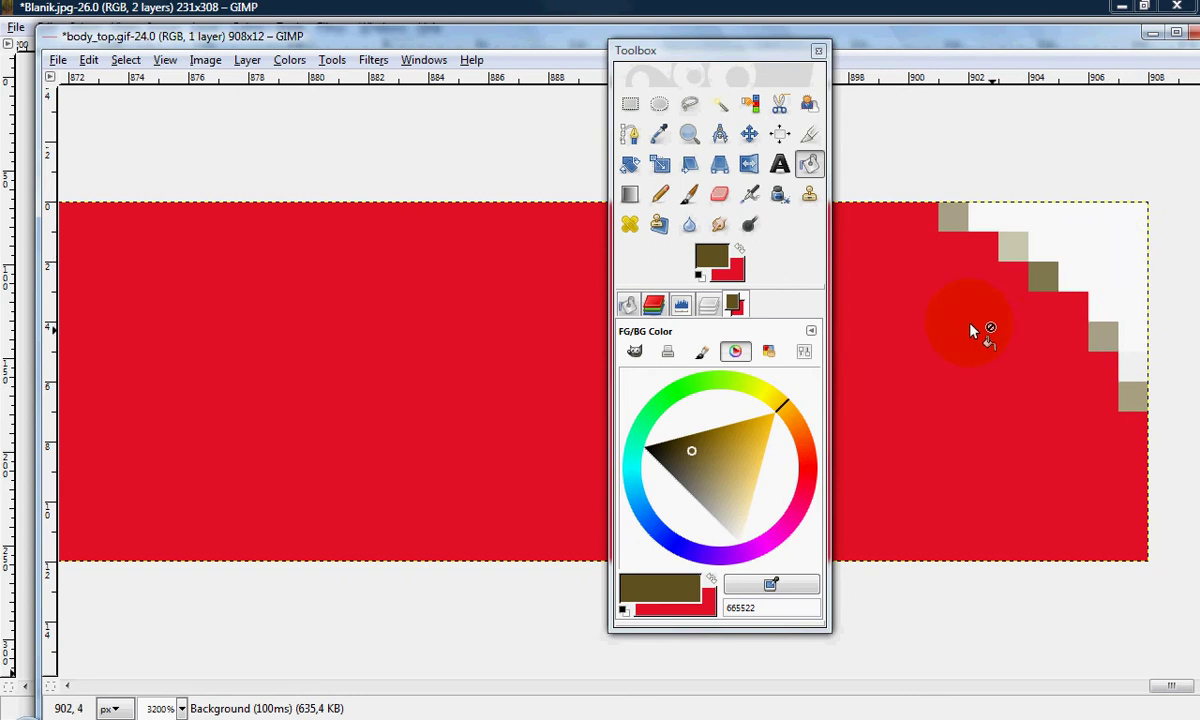
{"action": "left_click", "coordinate": [204, 62]}
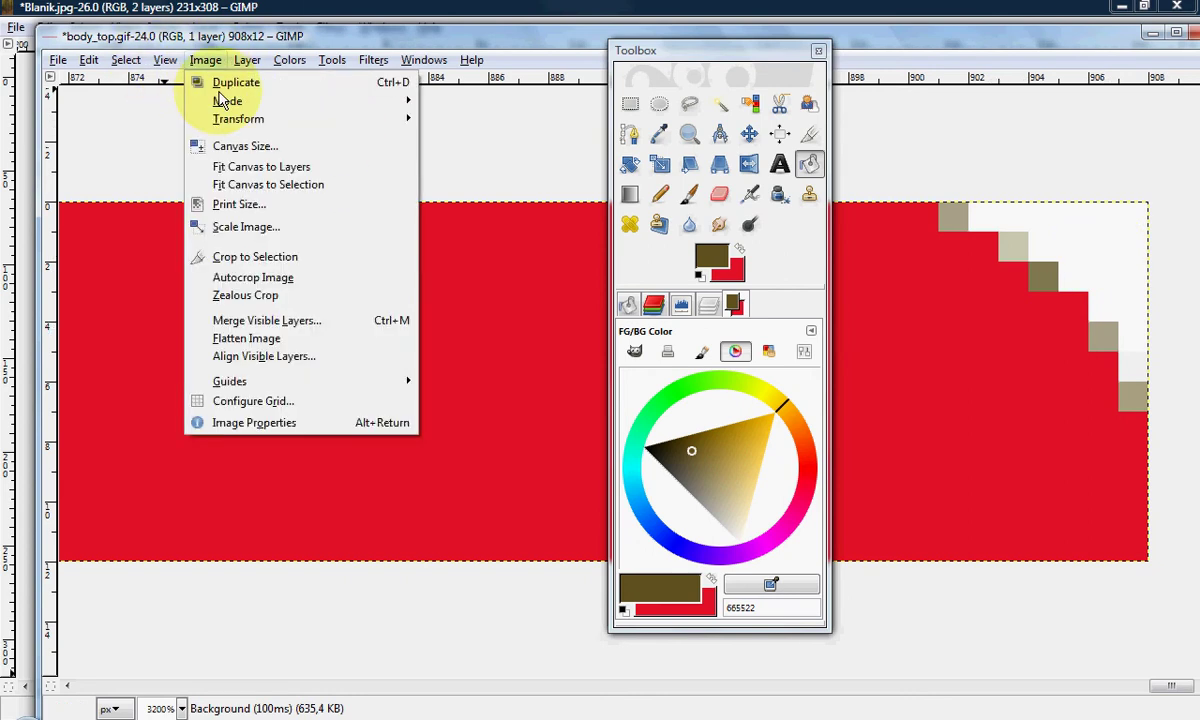
{"action": "mouse_move", "coordinate": [229, 107]}
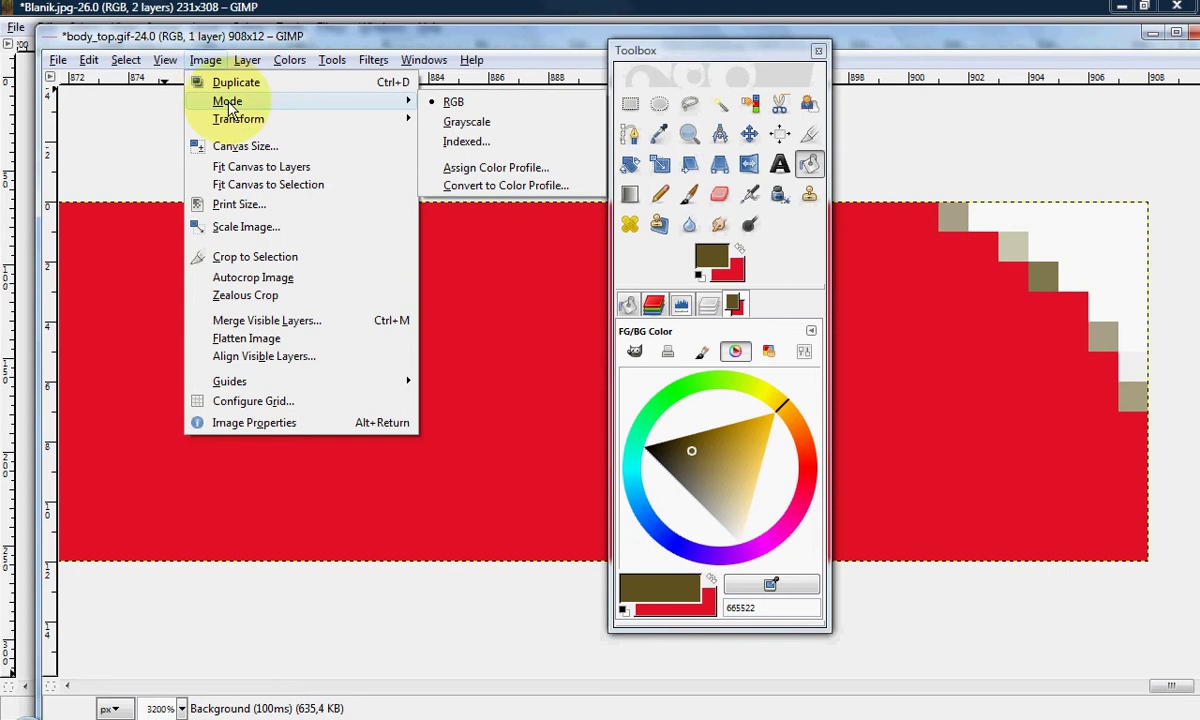
{"action": "left_click", "coordinate": [1028, 128]}
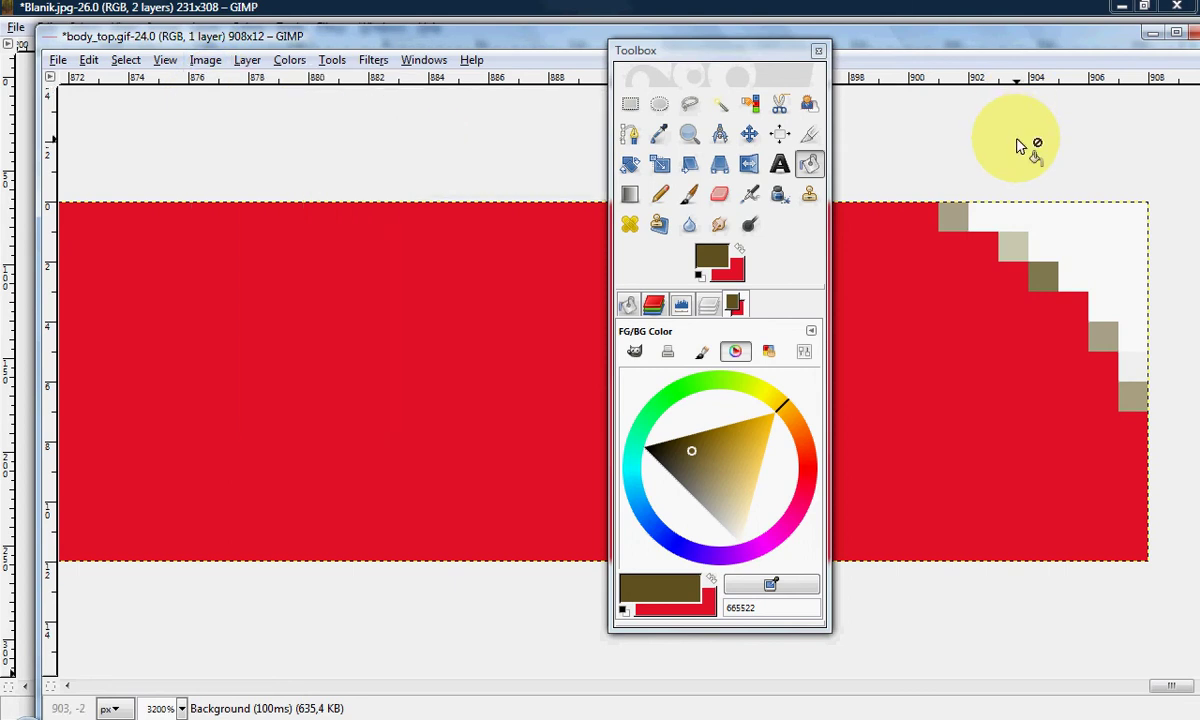
Step: Set red back as foreground, choose Bucket Fill, and bring the brown body_top.gif copy forward
{"action": "left_click", "coordinate": [712, 579]}
{"action": "left_click", "coordinate": [1050, 246]}
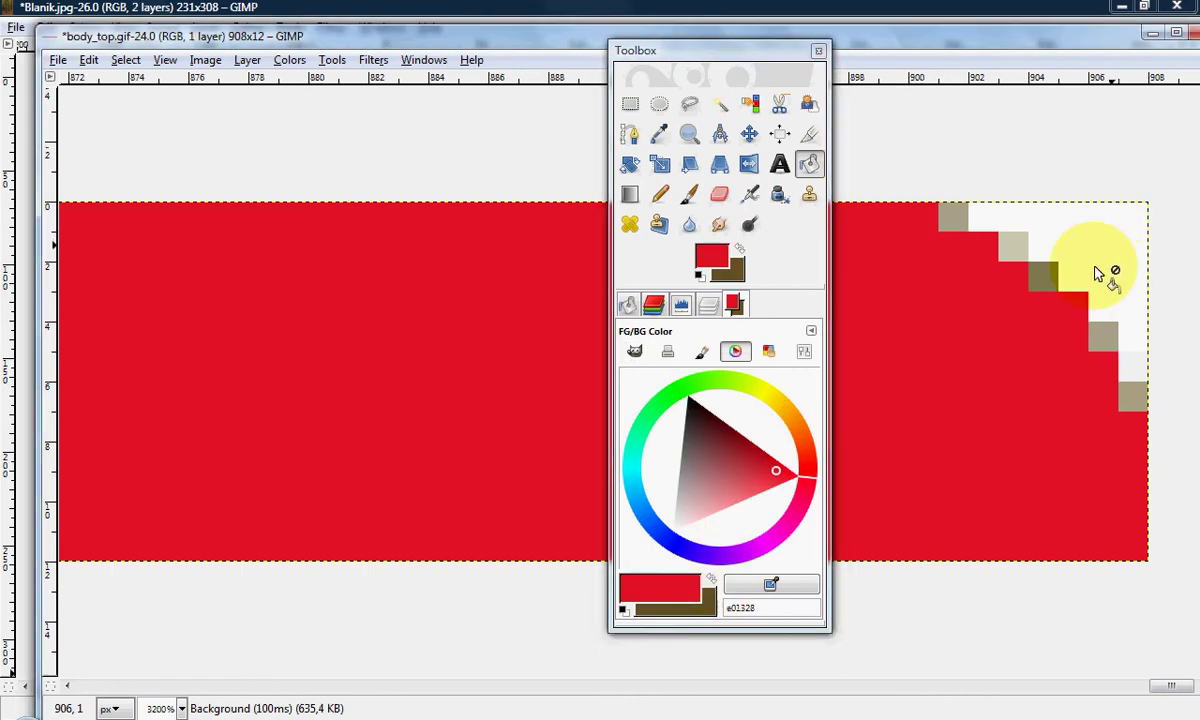
{"action": "left_click", "coordinate": [808, 165]}
{"action": "left_click", "coordinate": [758, 700]}
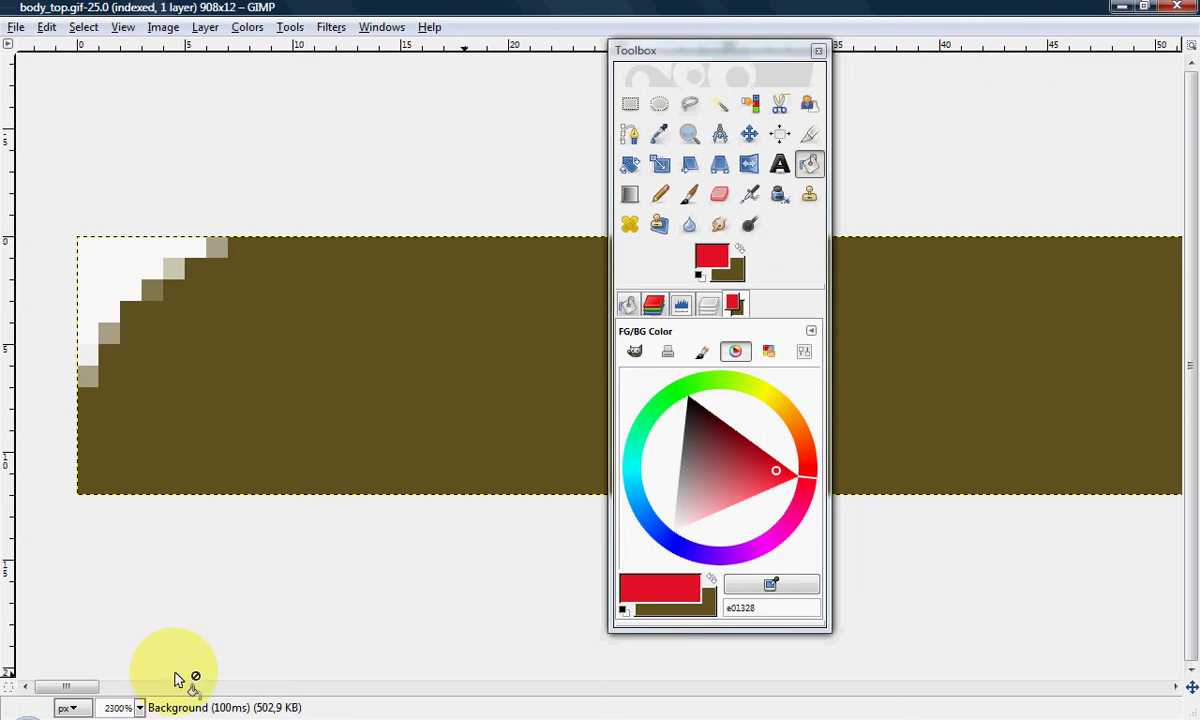
Step: Convert body_top.gif from indexed to RGB colour mode
{"action": "left_click_drag", "start_coordinate": [84, 690], "coordinate": [1180, 690]}
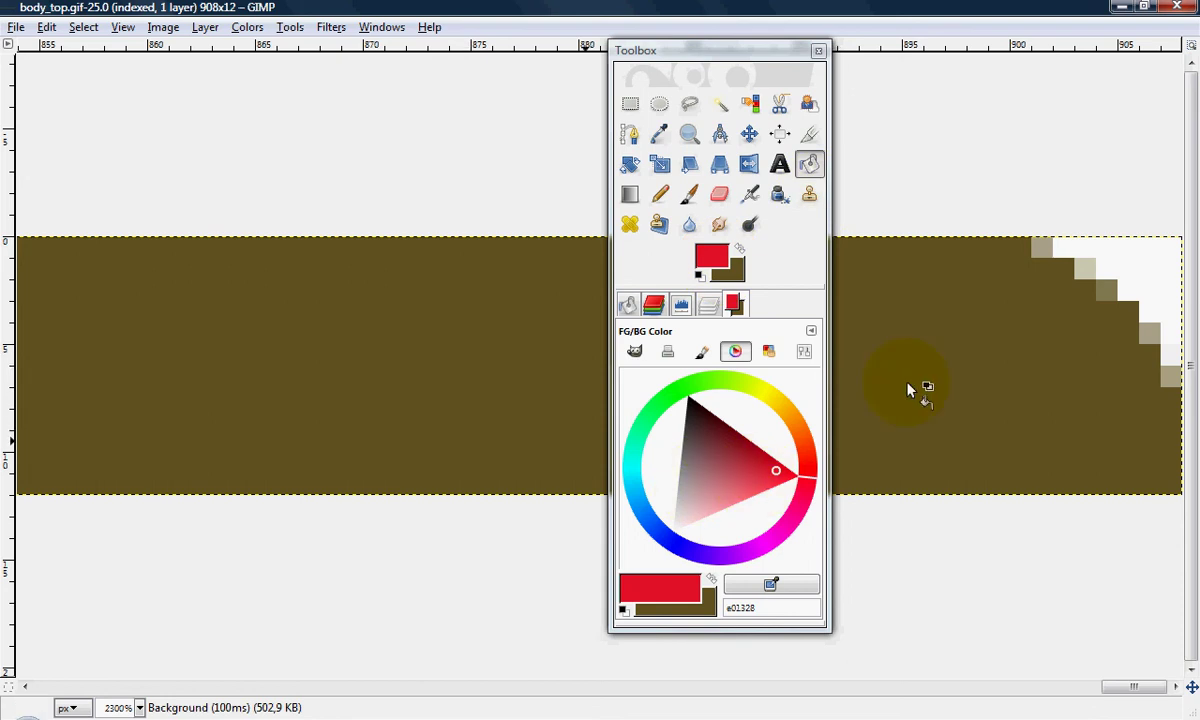
{"action": "left_click", "coordinate": [163, 28]}
{"action": "mouse_move", "coordinate": [200, 68]}
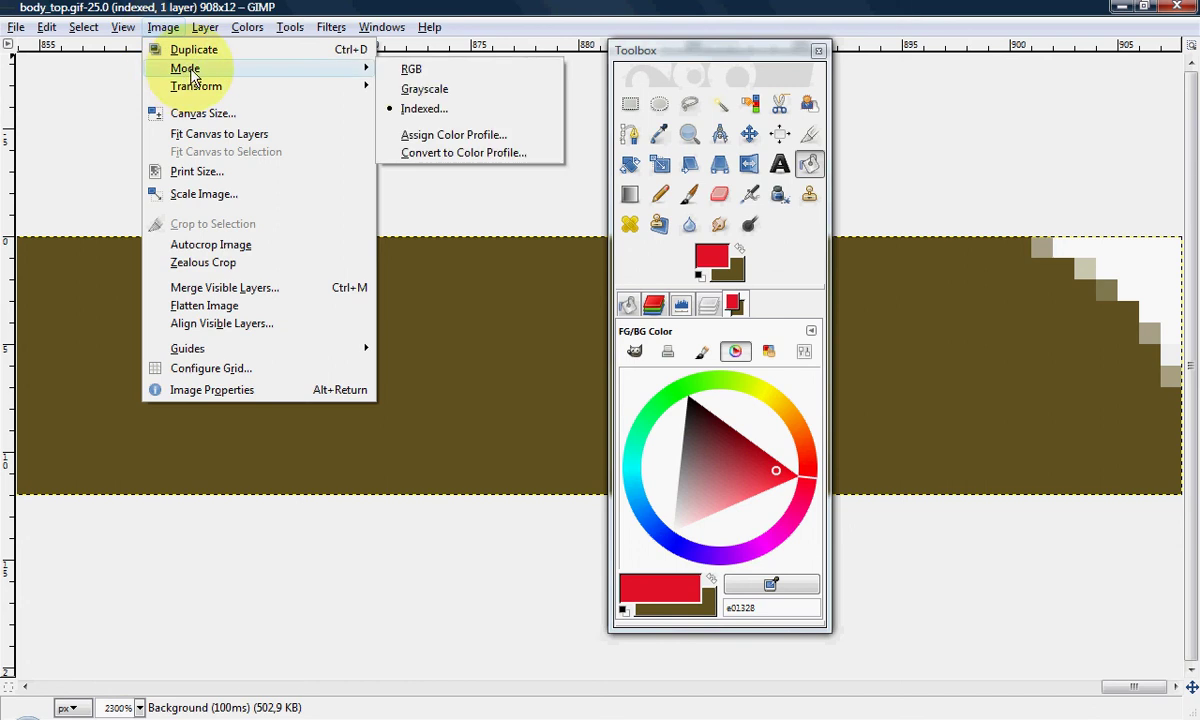
{"action": "left_click", "coordinate": [405, 70]}
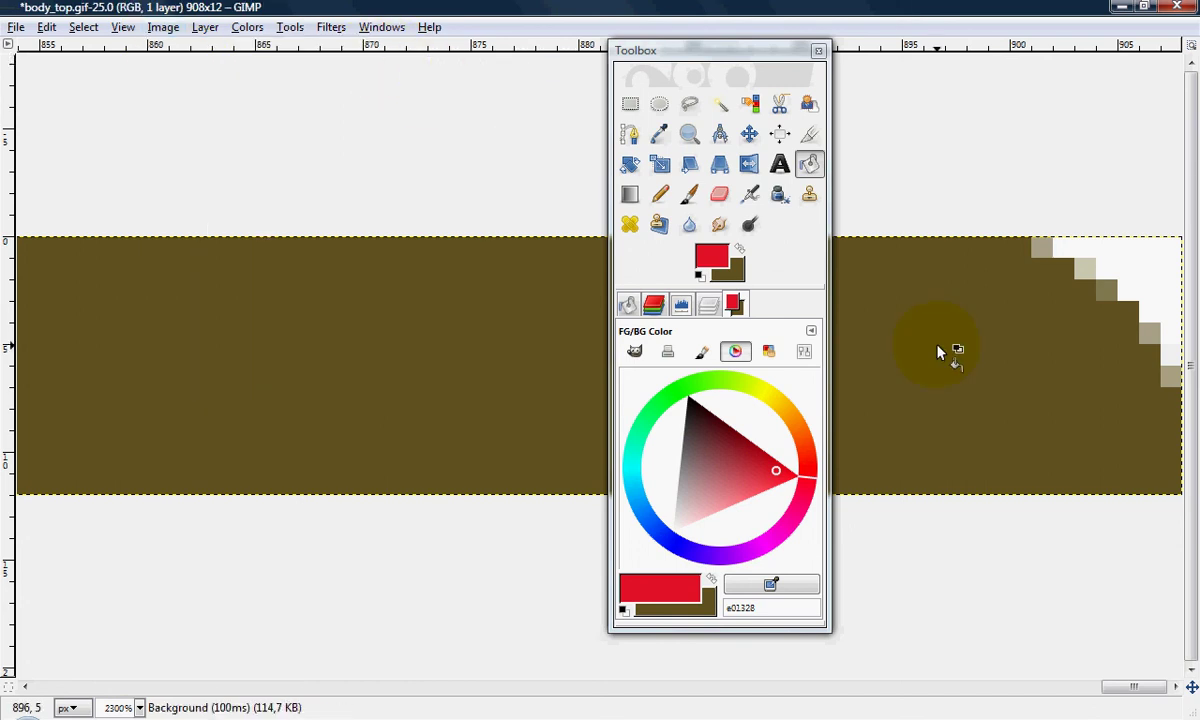
Step: Fill the strip red and its white top-right corner brown
{"action": "left_click", "coordinate": [711, 578]}
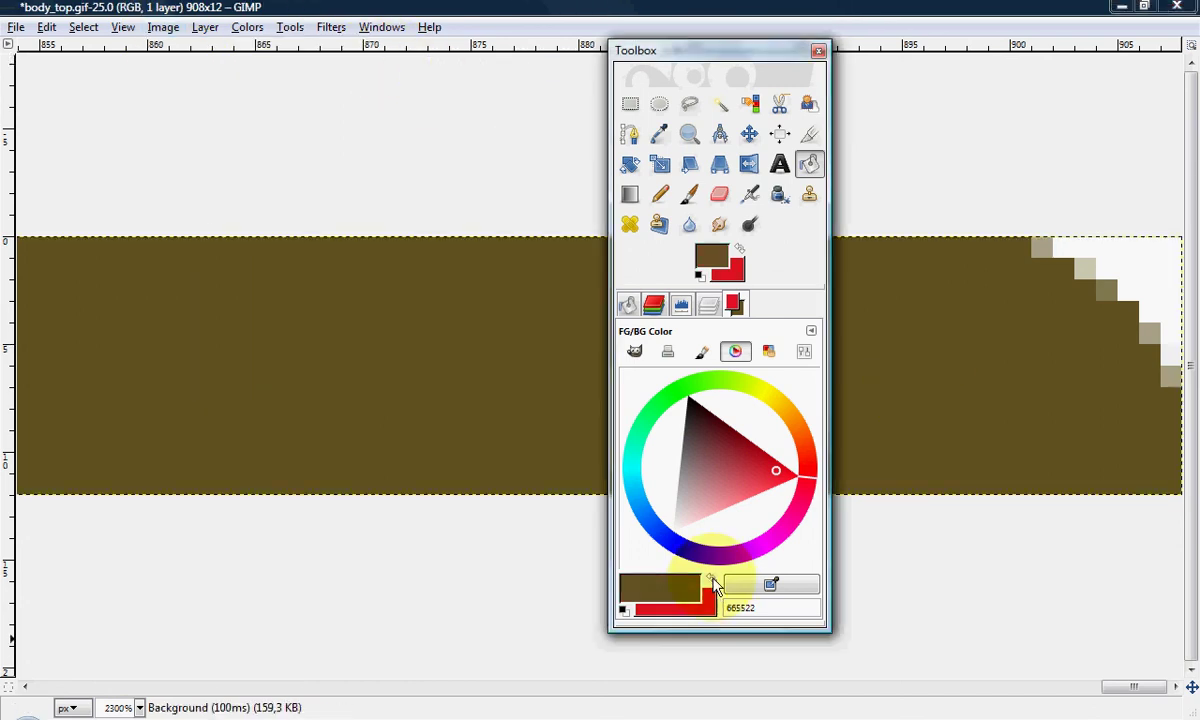
{"action": "left_click", "coordinate": [965, 390]}
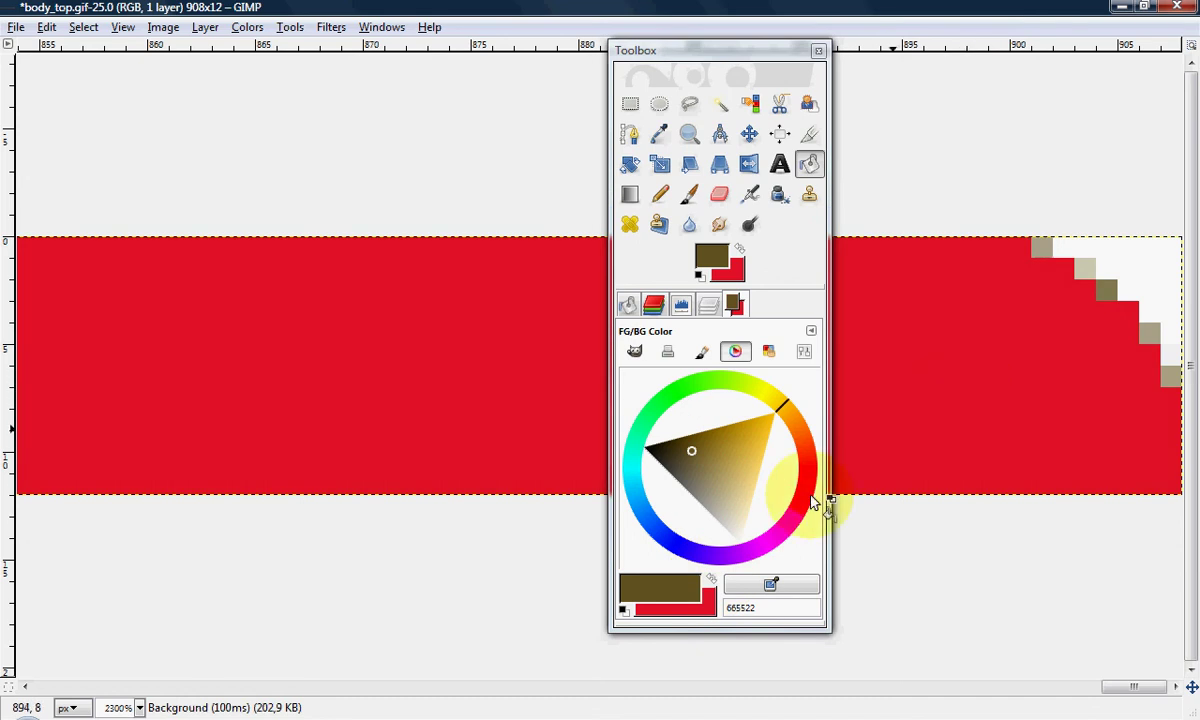
{"action": "left_click", "coordinate": [711, 580]}
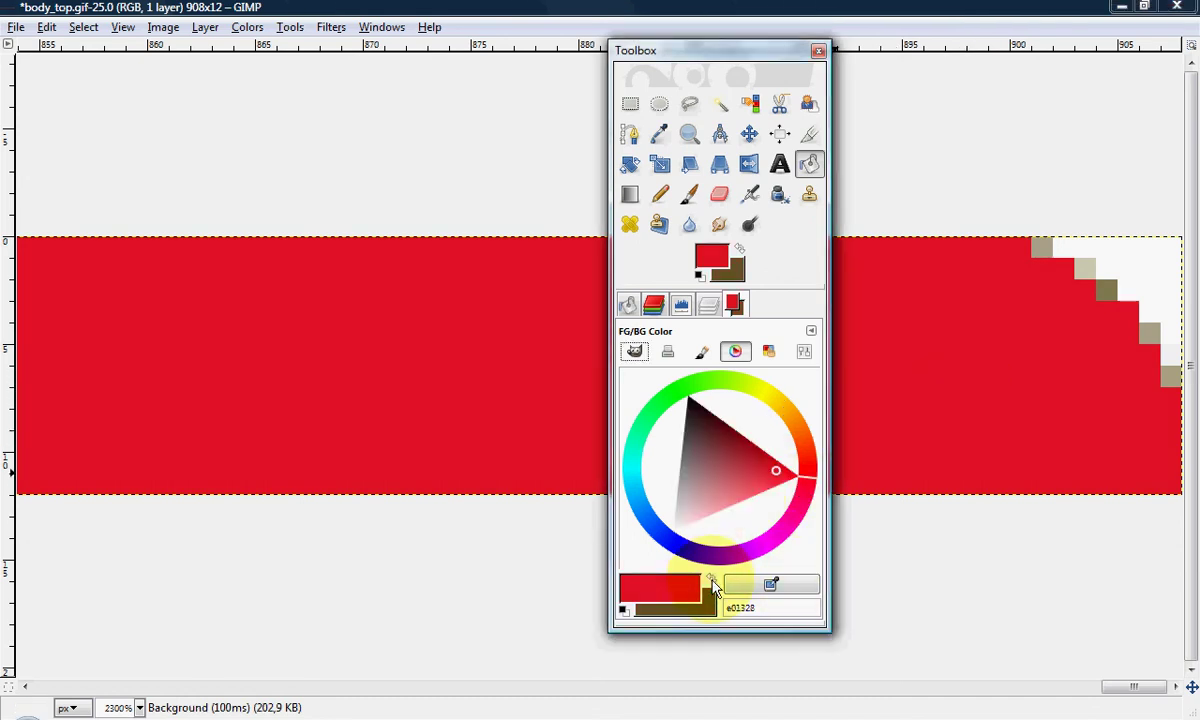
{"action": "left_click", "coordinate": [1163, 280]}
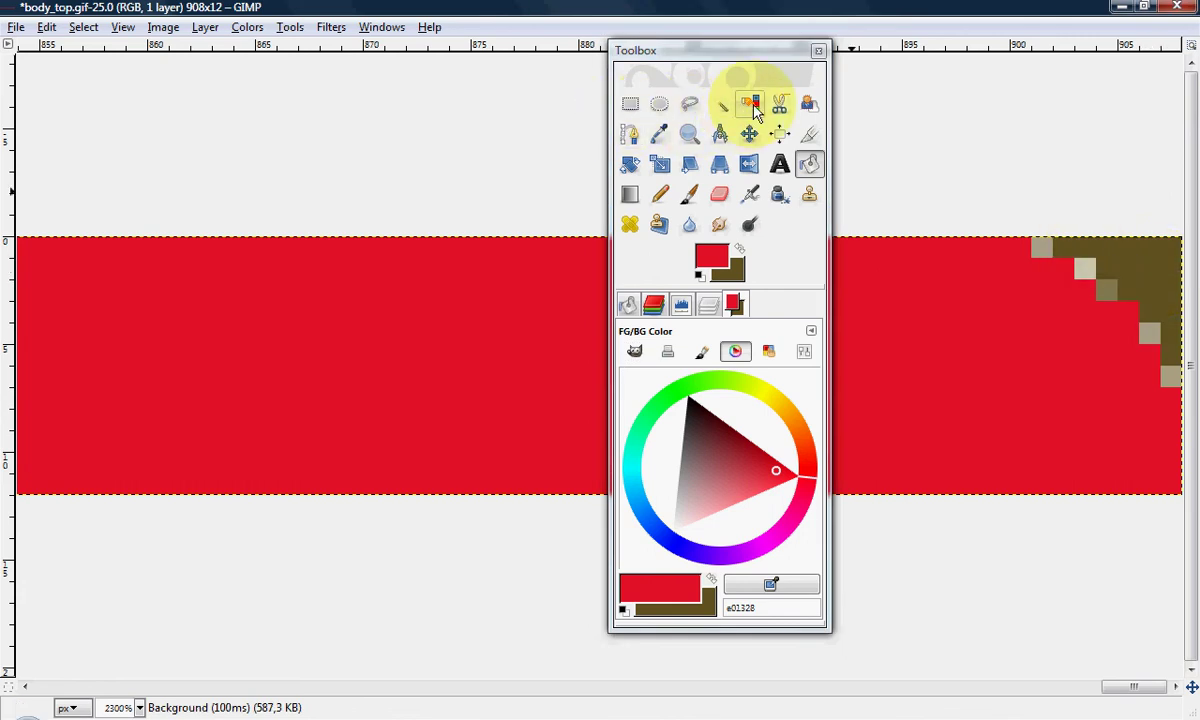
Step: Select the brown corner by colour and copy it
{"action": "left_click", "coordinate": [752, 106]}
{"action": "left_click", "coordinate": [1145, 278]}
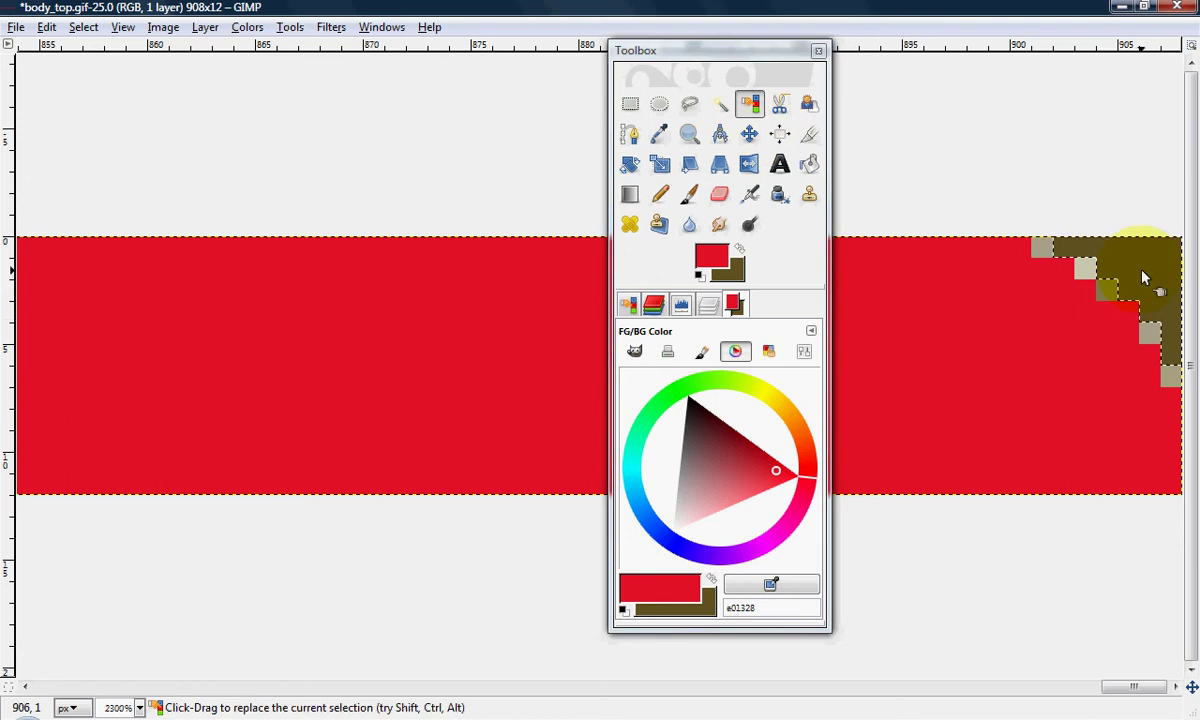
{"action": "key", "text": "ctrl+c"}
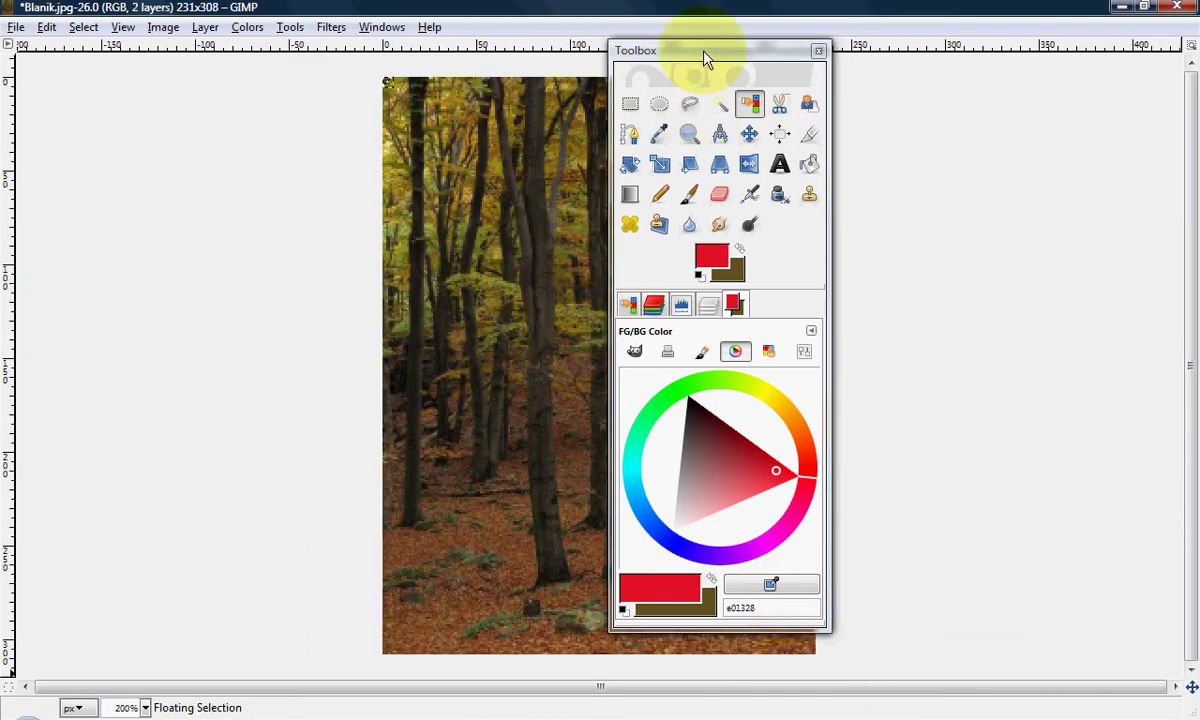
Step: Drag the pasted brown corner onto the forest photo near its top edge
{"action": "left_click_drag", "start_coordinate": [660, 48], "coordinate": [985, 98]}
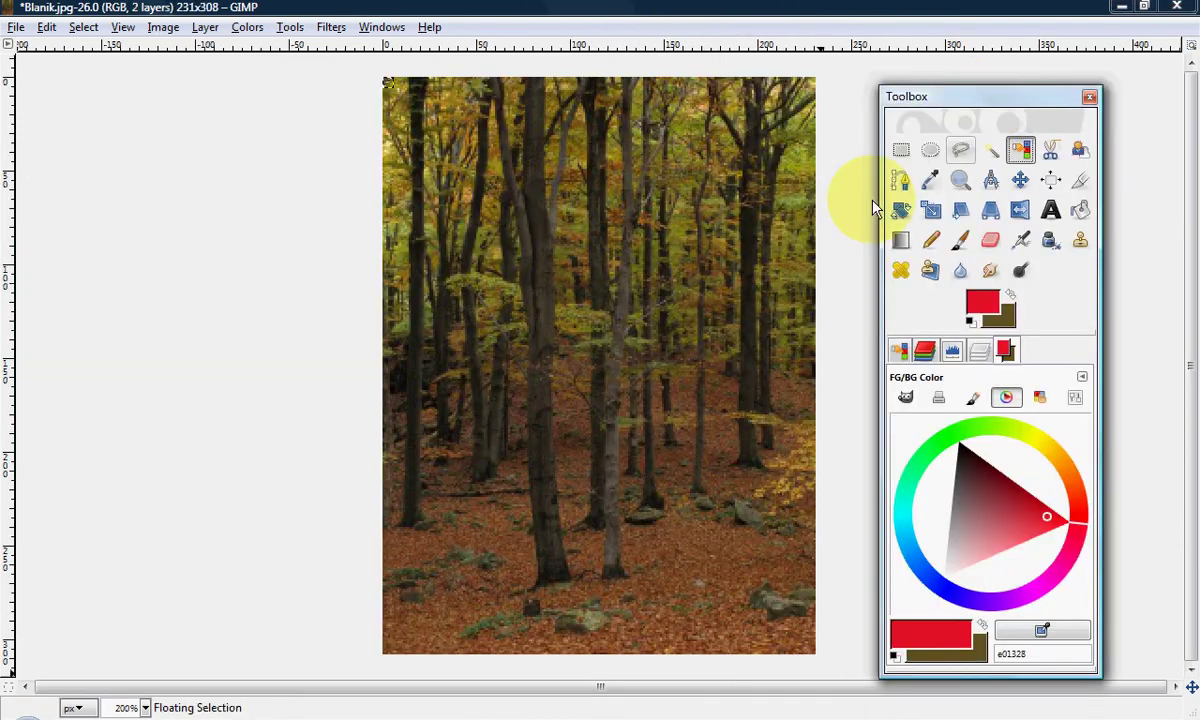
{"action": "left_click_drag", "start_coordinate": [750, 273], "coordinate": [380, 85]}
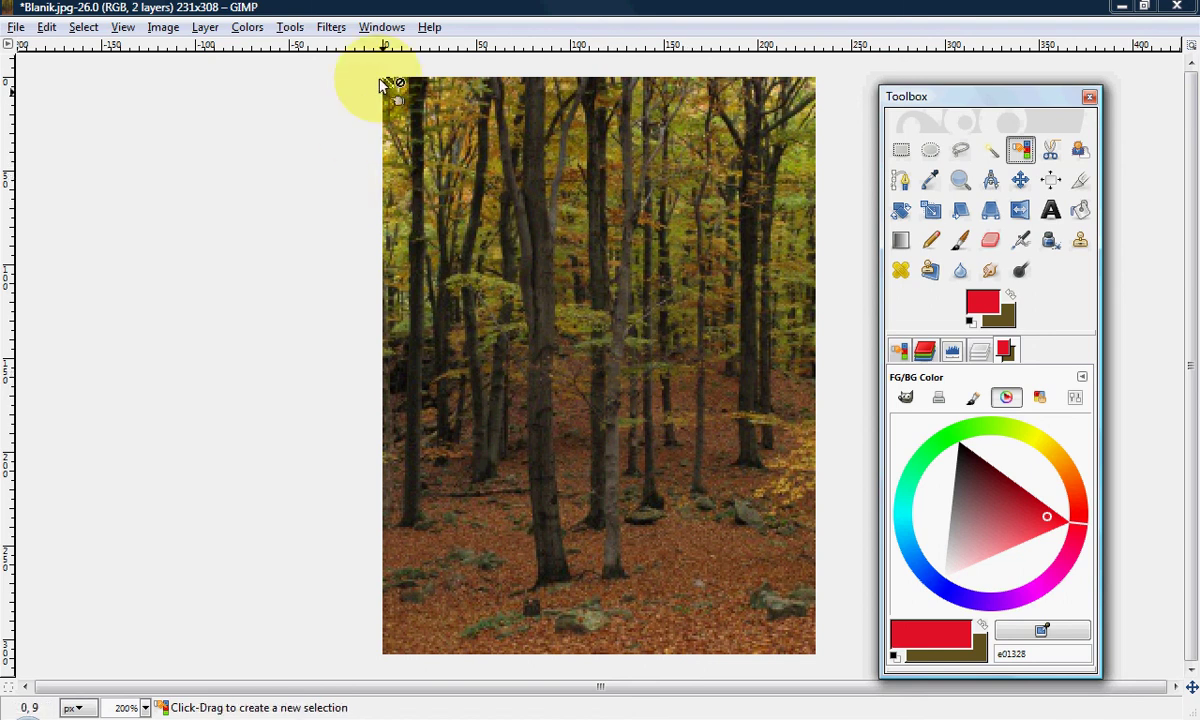
{"action": "scroll", "coordinate": [380, 85], "scroll_direction": "up", "scroll_amount": 5}
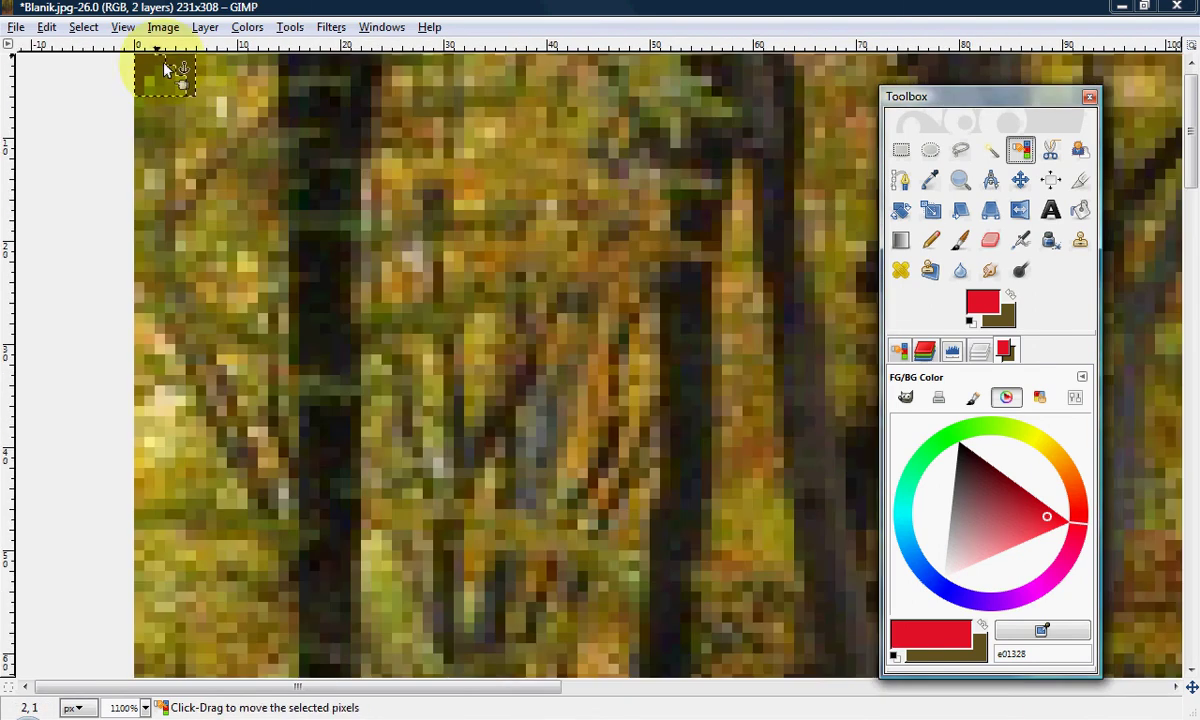
{"action": "left_click", "coordinate": [1020, 180]}
{"action": "left_click_drag", "start_coordinate": [187, 72], "coordinate": [1175, 130]}
{"action": "left_click_drag", "start_coordinate": [509, 690], "coordinate": [1008, 705]}
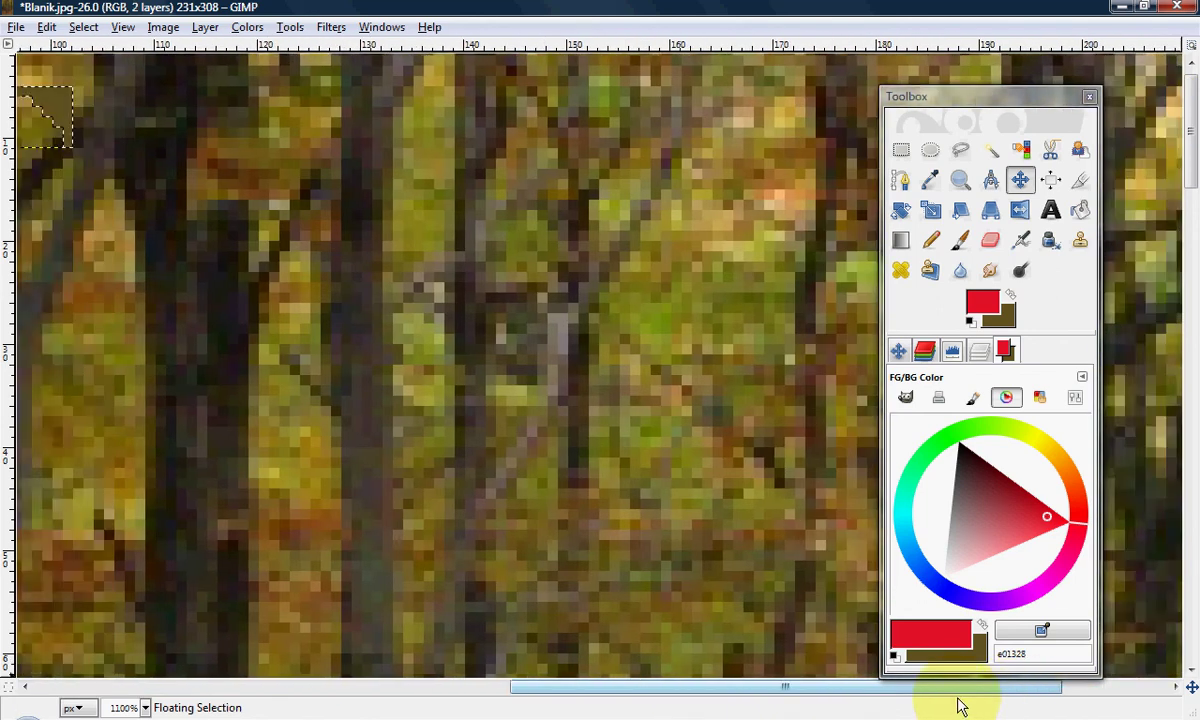
{"action": "scroll", "coordinate": [820, 600], "scroll_direction": "down", "scroll_amount": 1}
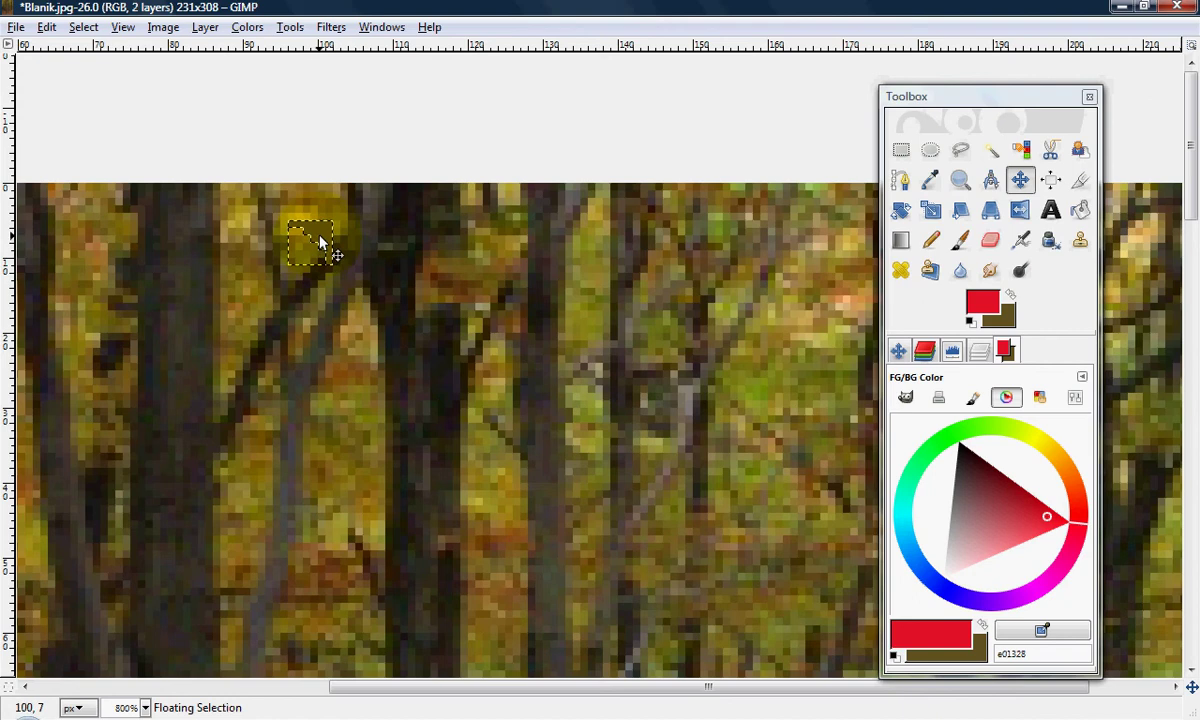
Step: Push the pasted corner piece into the photo's top-right corner
{"action": "left_click_drag", "start_coordinate": [321, 249], "coordinate": [1150, 245]}
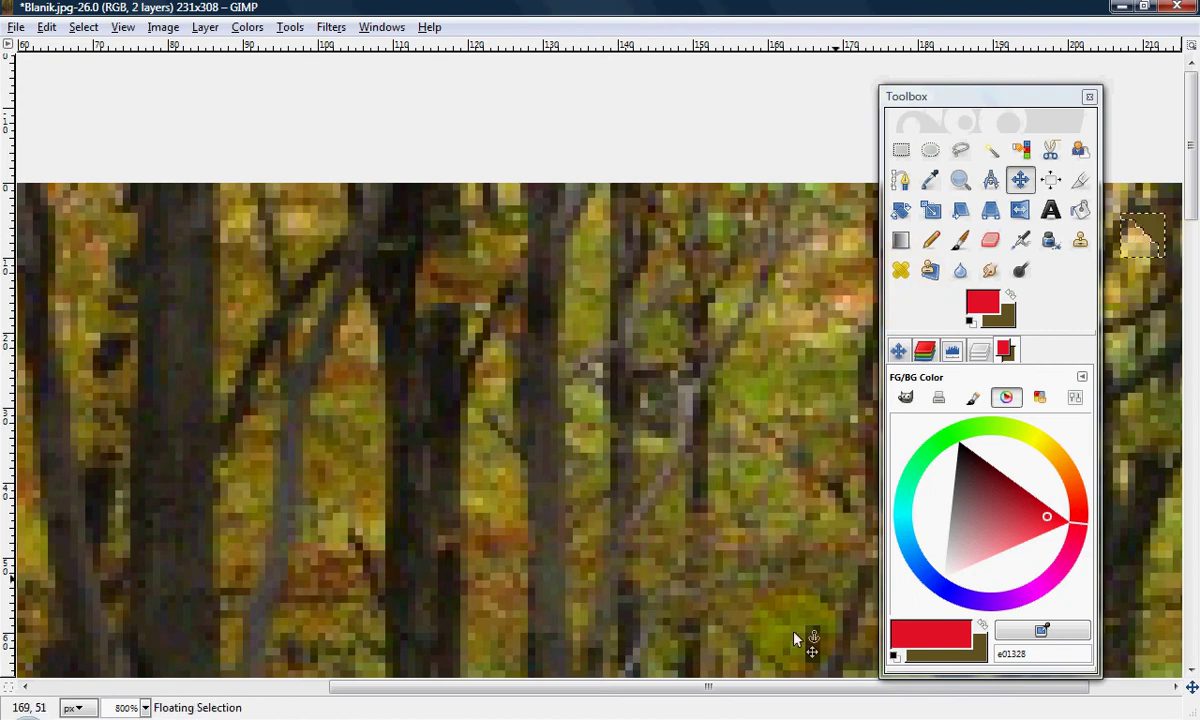
{"action": "left_click_drag", "start_coordinate": [855, 690], "coordinate": [1071, 675]}
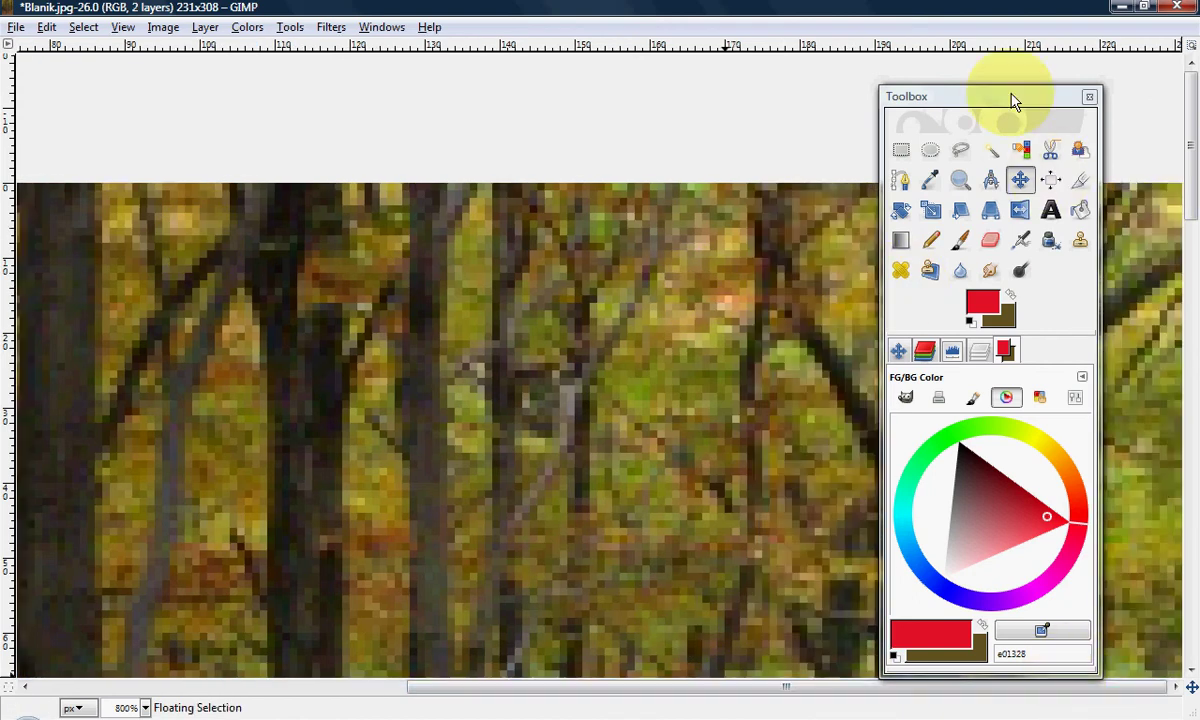
{"action": "left_click_drag", "start_coordinate": [1012, 102], "coordinate": [710, 100]}
{"action": "left_click_drag", "start_coordinate": [1020, 244], "coordinate": [1171, 195]}
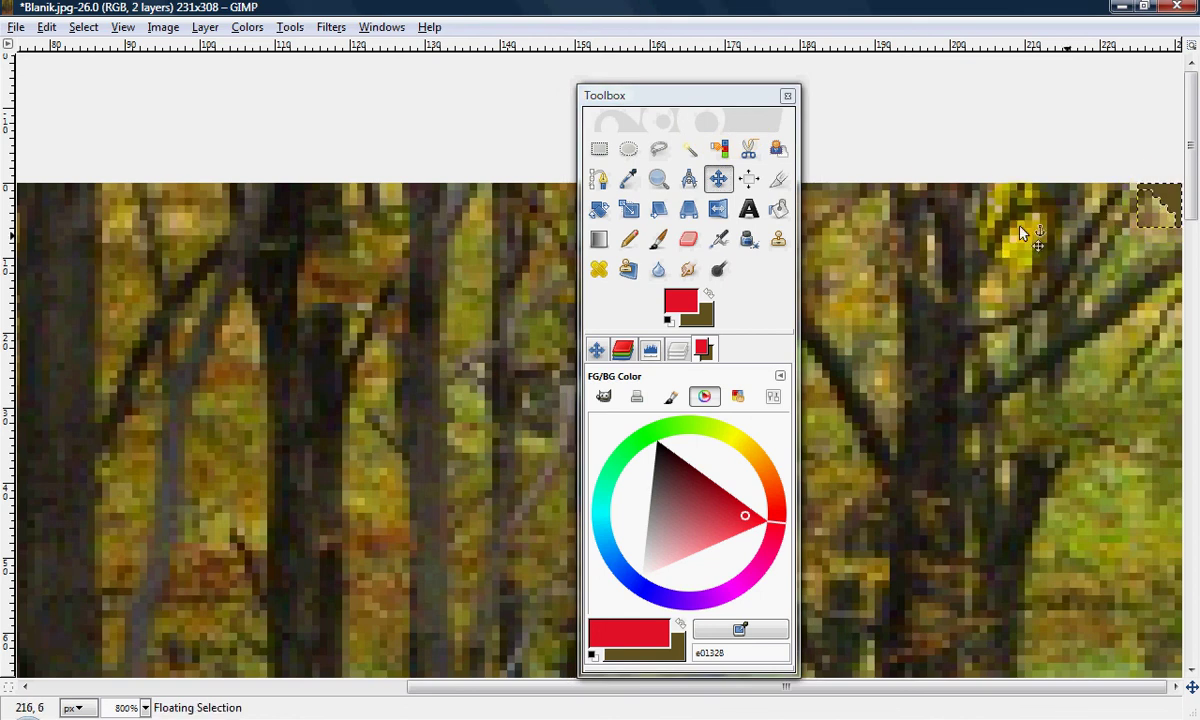
Step: Move the Toolbox aside and zoom out to show the whole image
{"action": "left_click_drag", "start_coordinate": [718, 100], "coordinate": [1092, 72]}
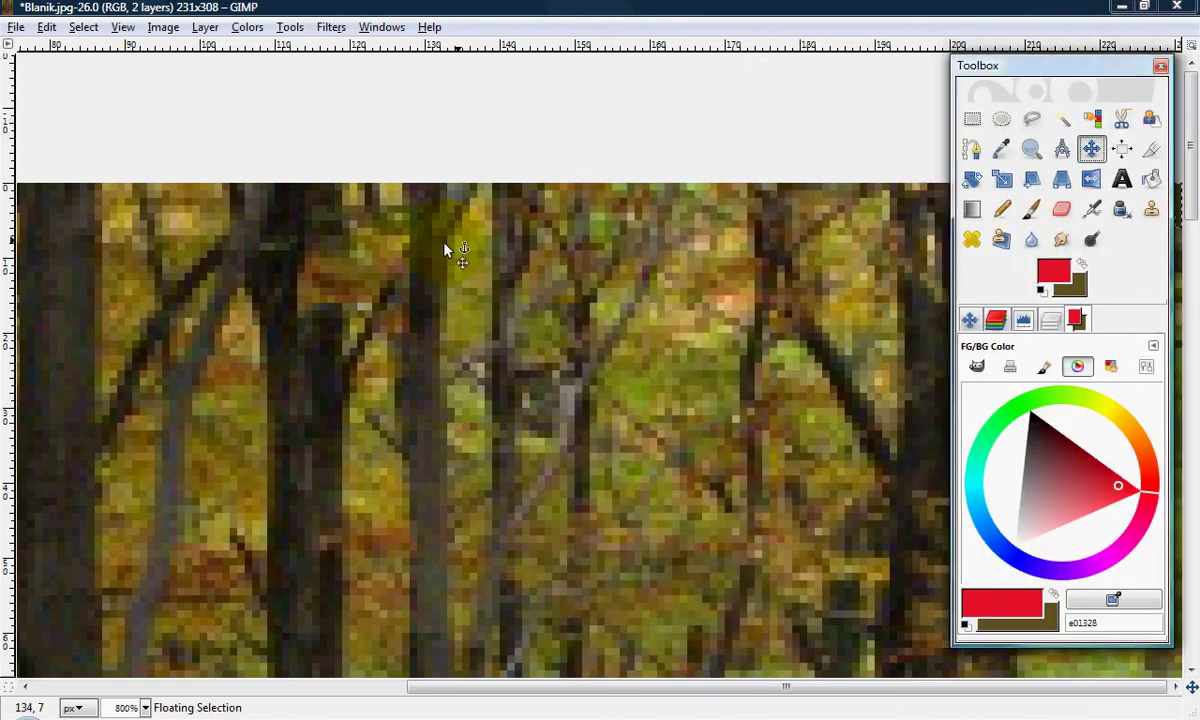
{"action": "key", "text": "2"}
{"action": "key", "text": "minus"}
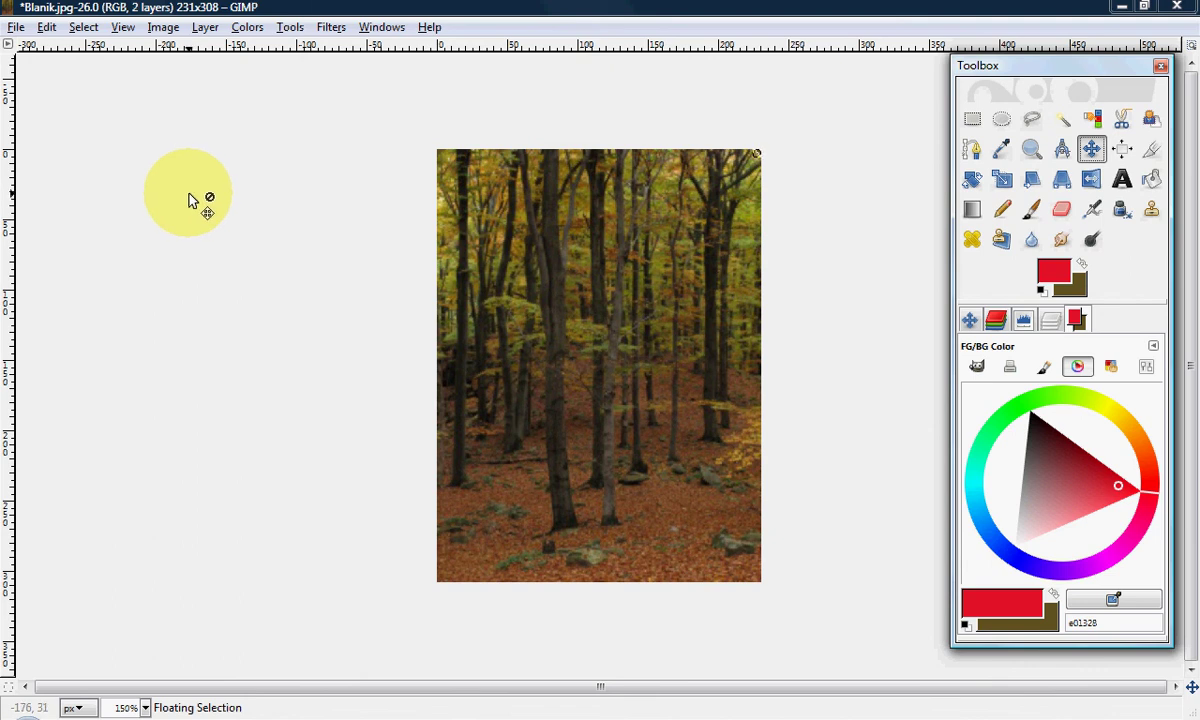
Step: Save the image under a new name, changing Blanik.jpg to Blanik1.jpg
{"action": "left_click", "coordinate": [16, 27]}
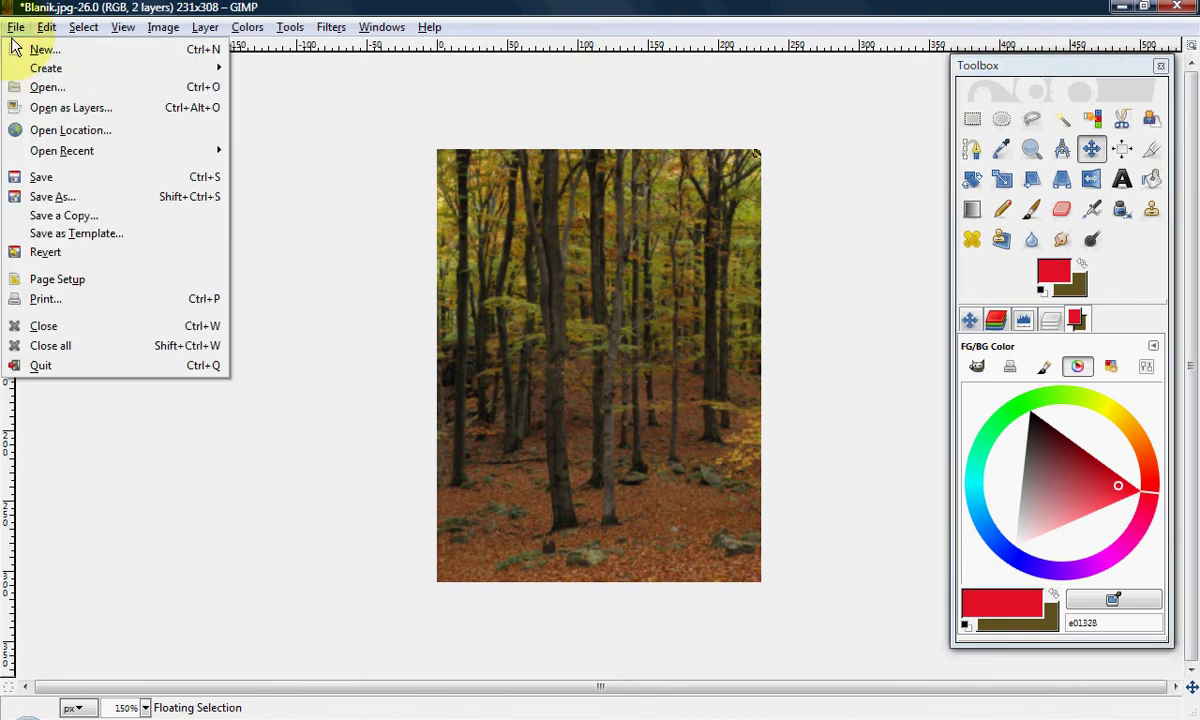
{"action": "left_click", "coordinate": [40, 196]}
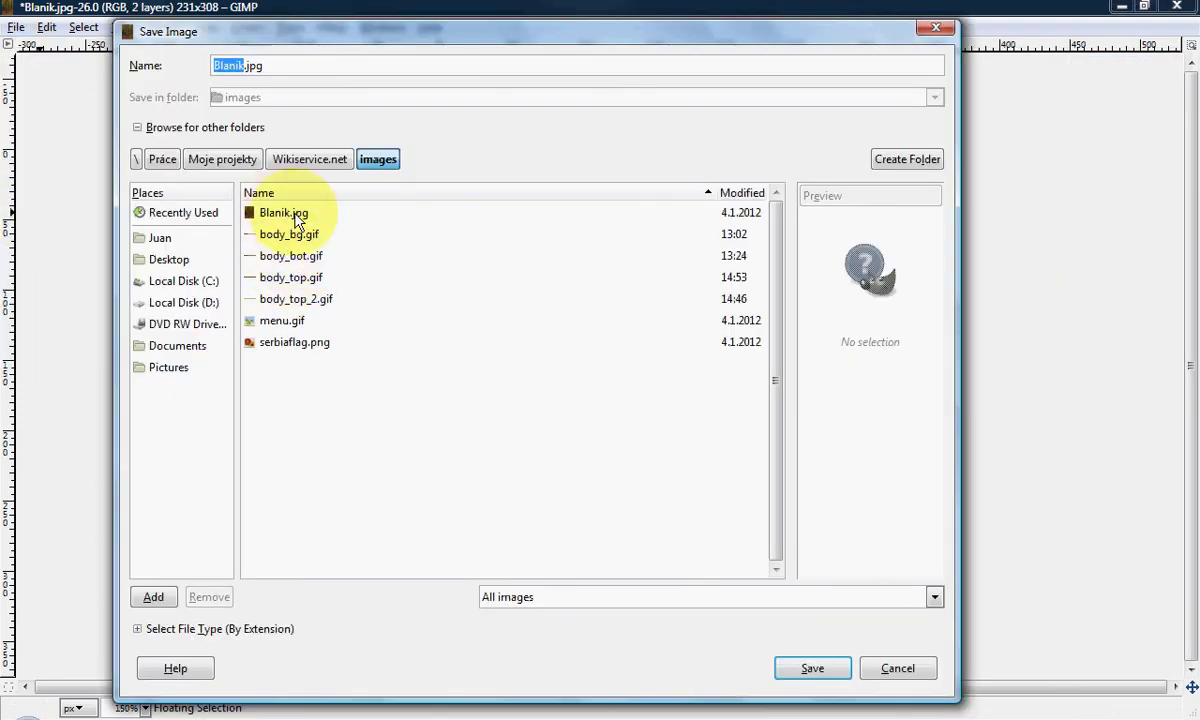
{"action": "left_click", "coordinate": [285, 214]}
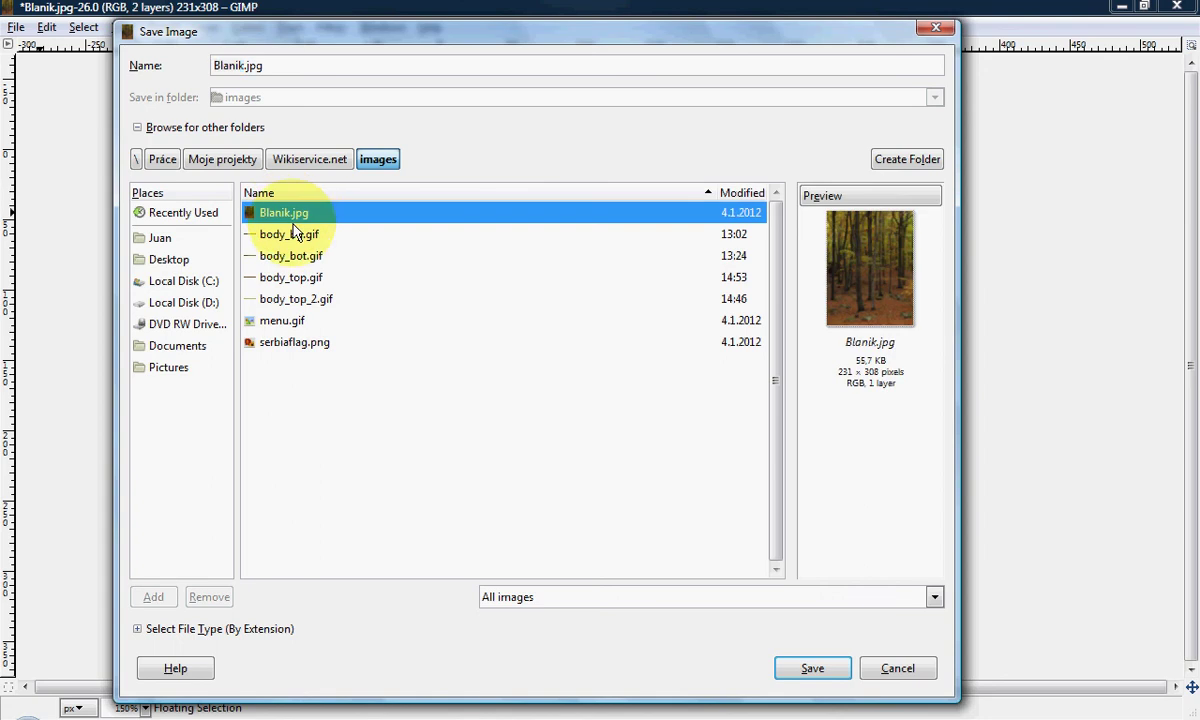
{"action": "left_click", "coordinate": [244, 65]}
{"action": "type", "text": "1"}
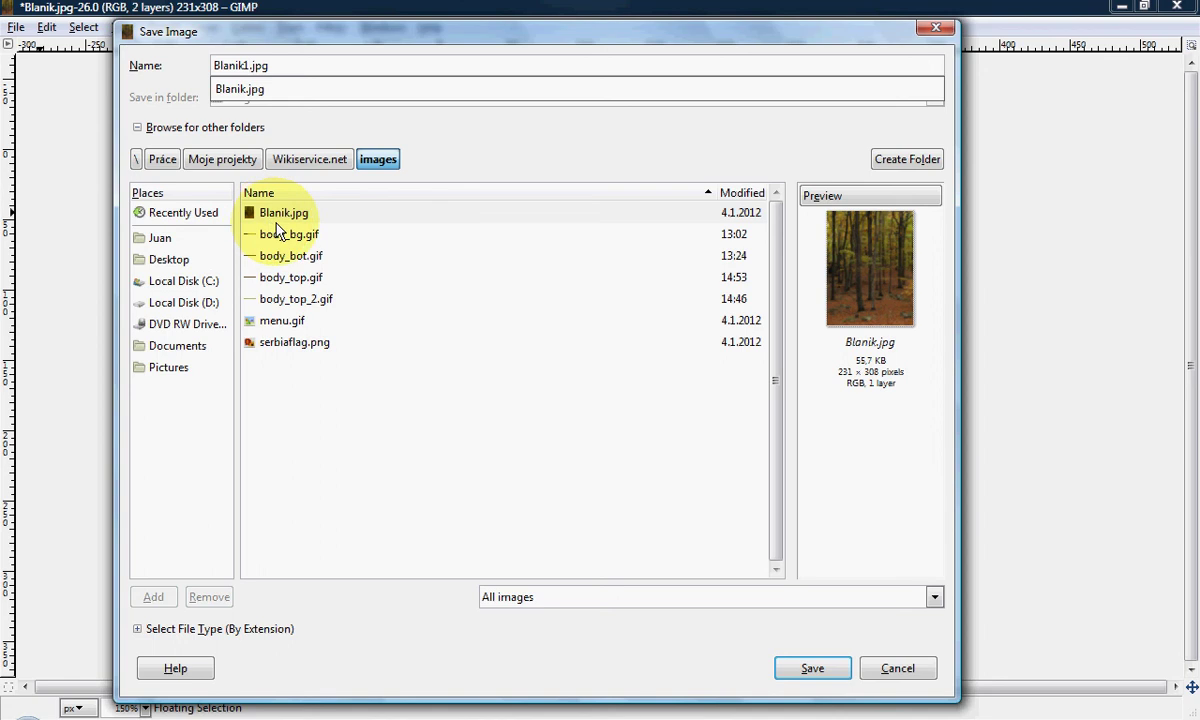
{"action": "left_click", "coordinate": [818, 676]}
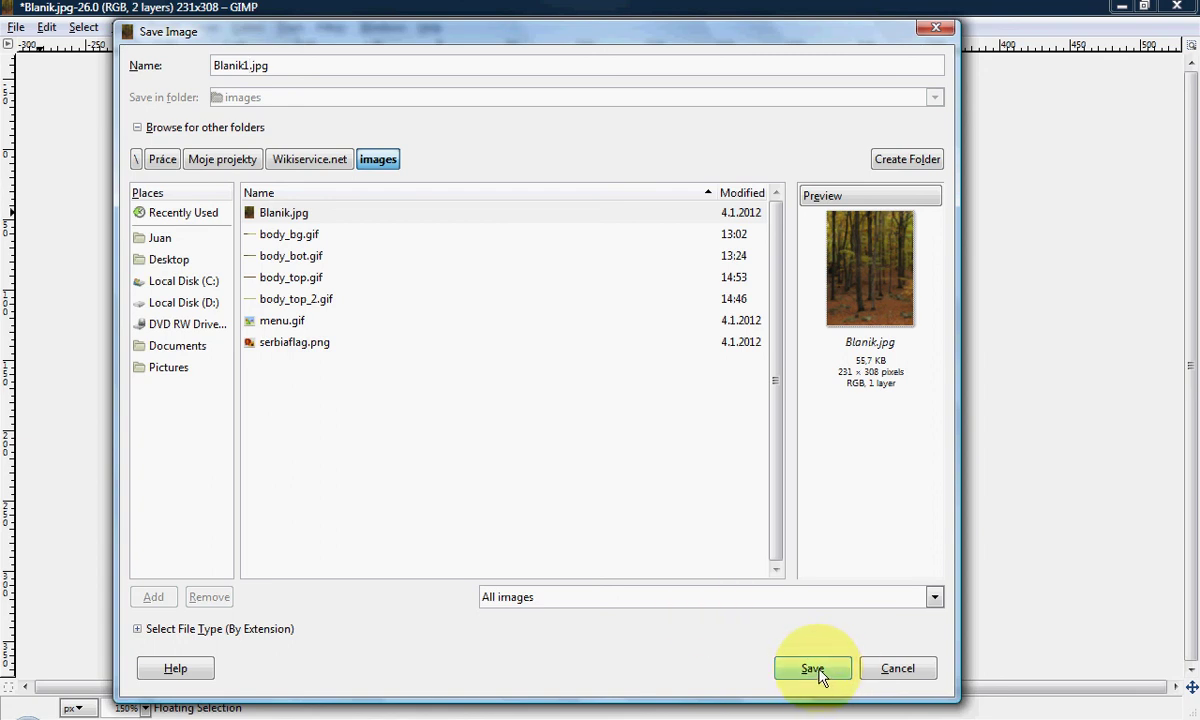
Step: Save Blanik1.jpg as a JPEG at quality 95, then bring up index.htm in PSPad
{"action": "left_click", "coordinate": [812, 668]}
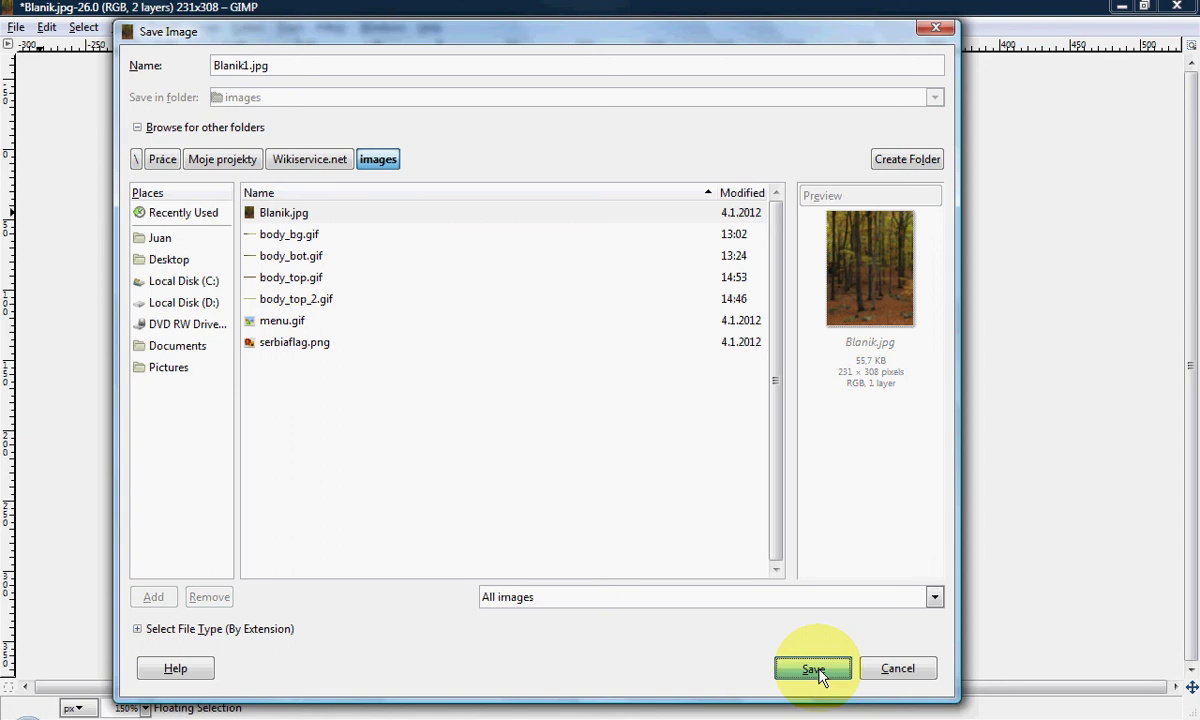
{"action": "left_click", "coordinate": [364, 304]}
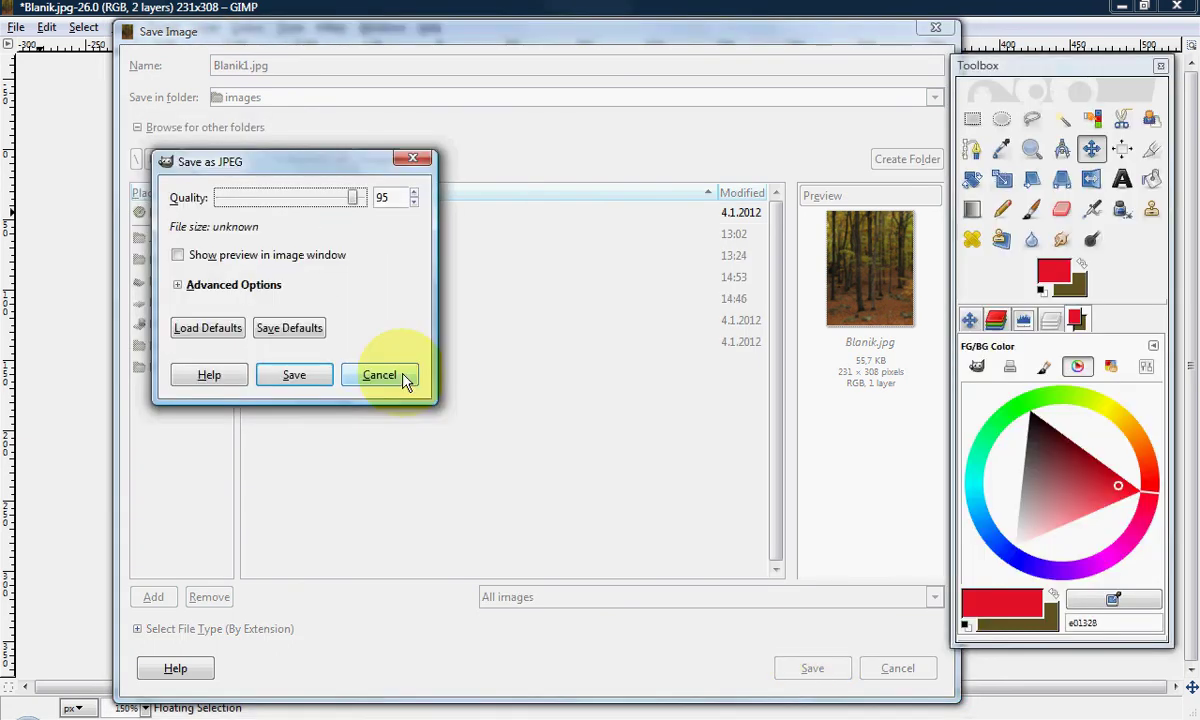
{"action": "left_click", "coordinate": [398, 377]}
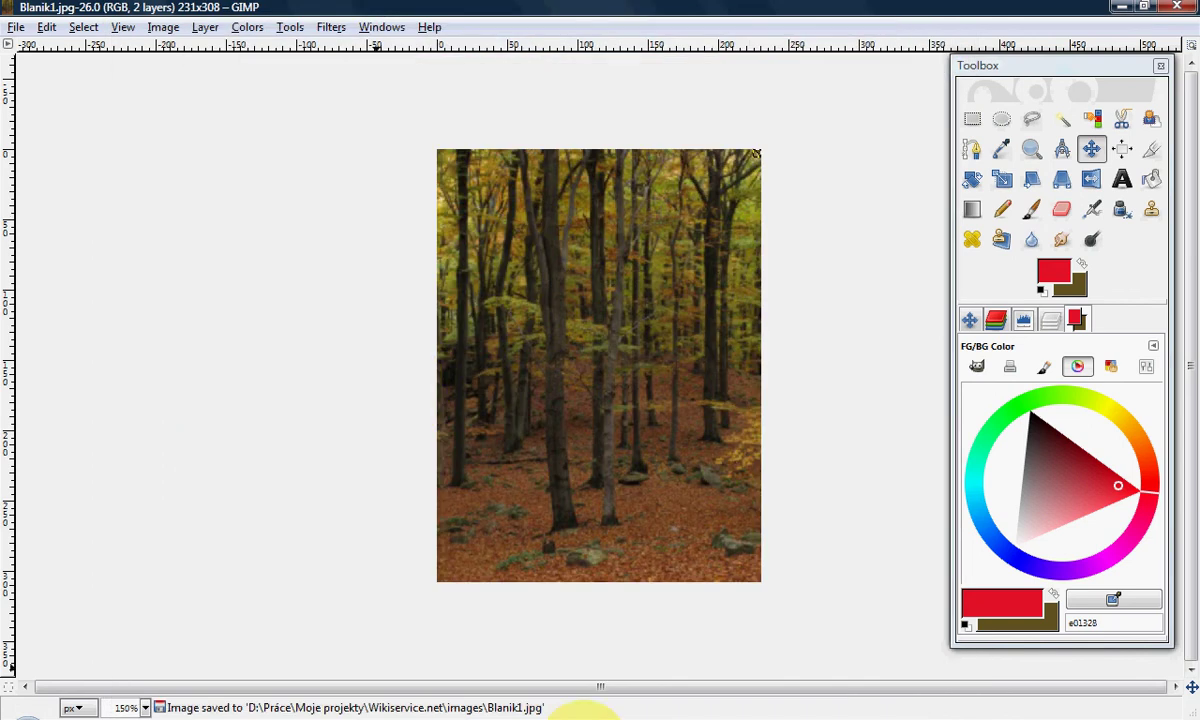
{"action": "left_click", "coordinate": [583, 714]}
{"action": "left_click", "coordinate": [36, 73]}
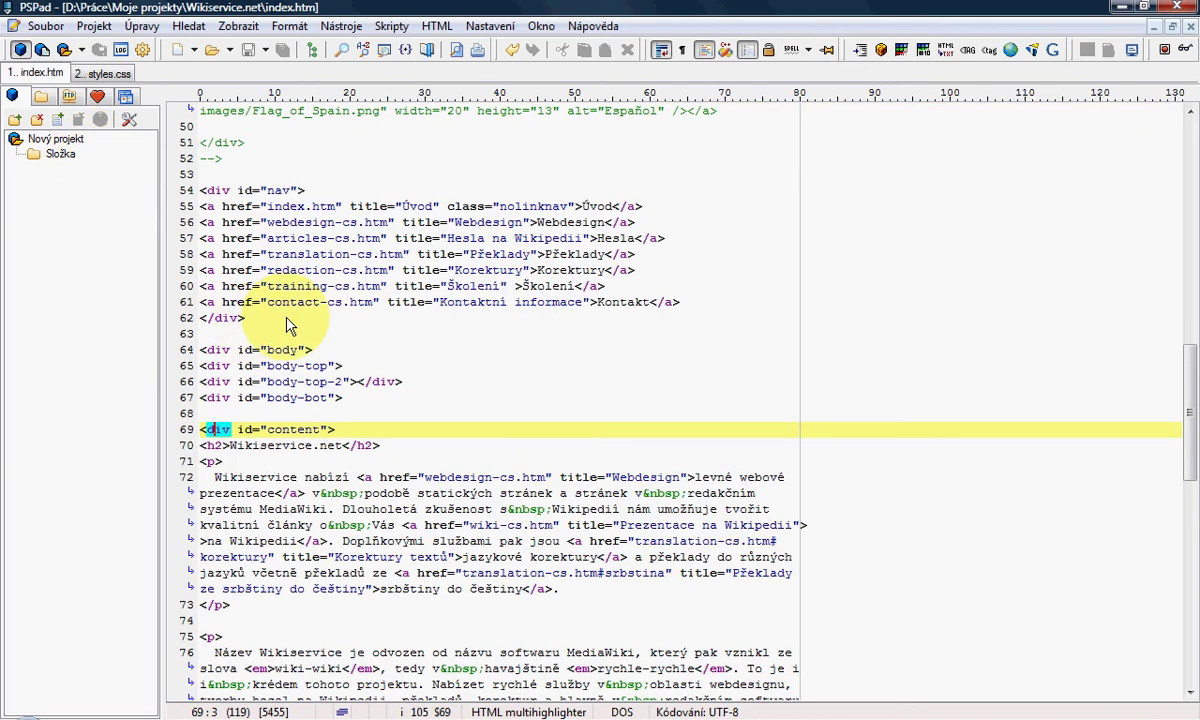
Step: Find 'blanik' in index.htm, change the image to Blanik1.jpg, and save the file
{"action": "key", "text": "ctrl+f"}
{"action": "type", "text": "blanik"}
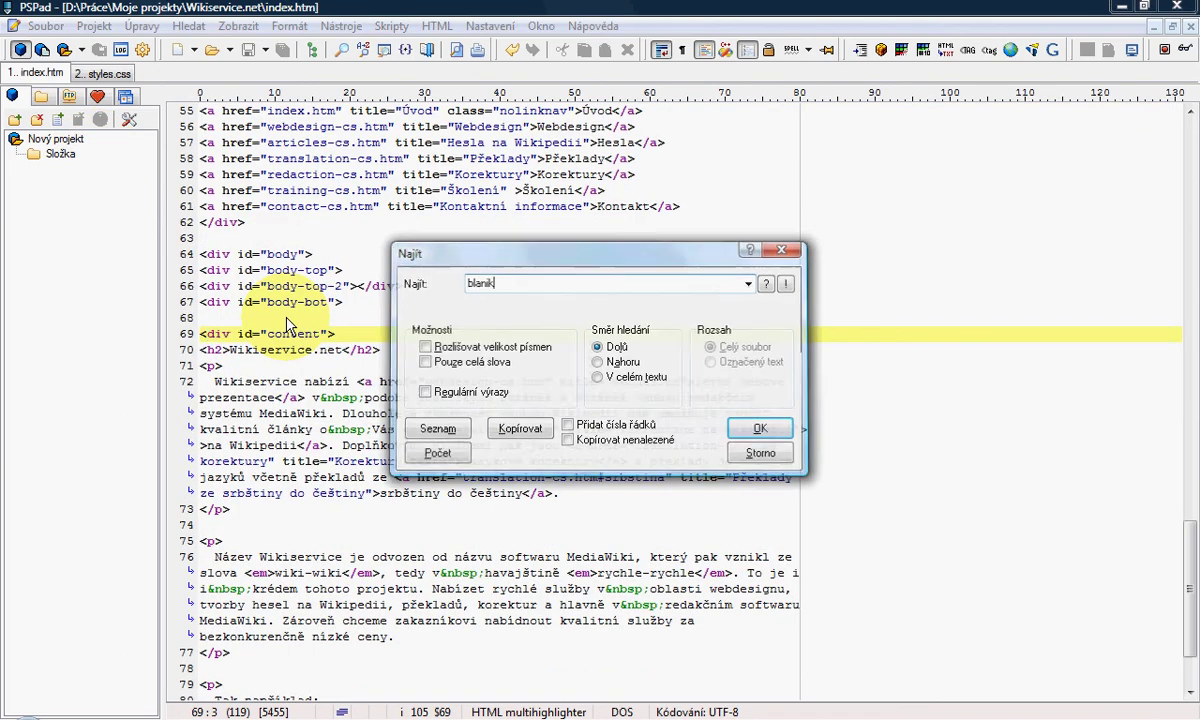
{"action": "key", "text": "Return"}
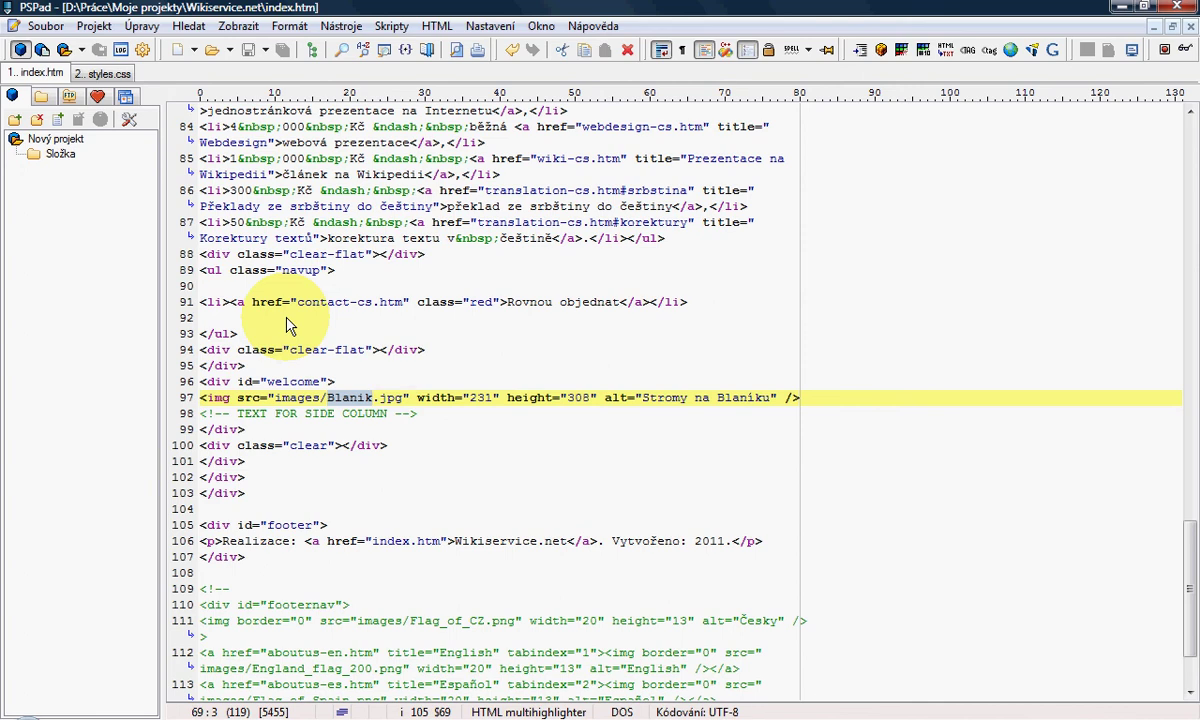
{"action": "key", "text": "Right"}
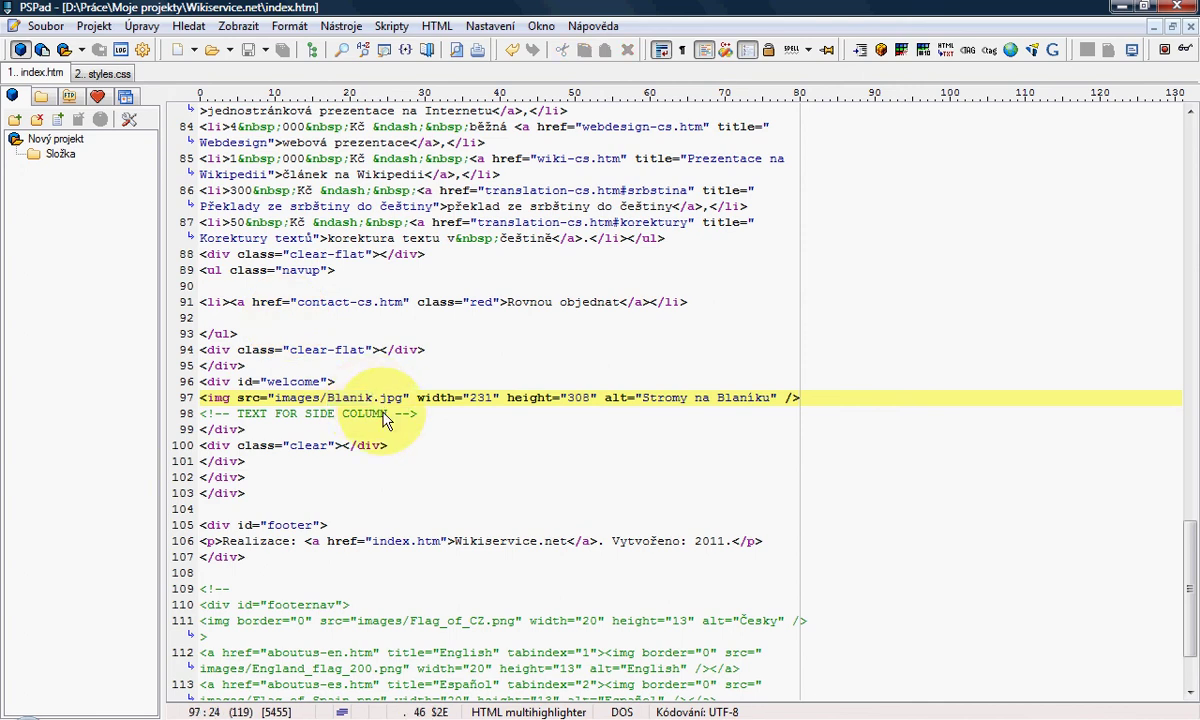
{"action": "type", "text": "1"}
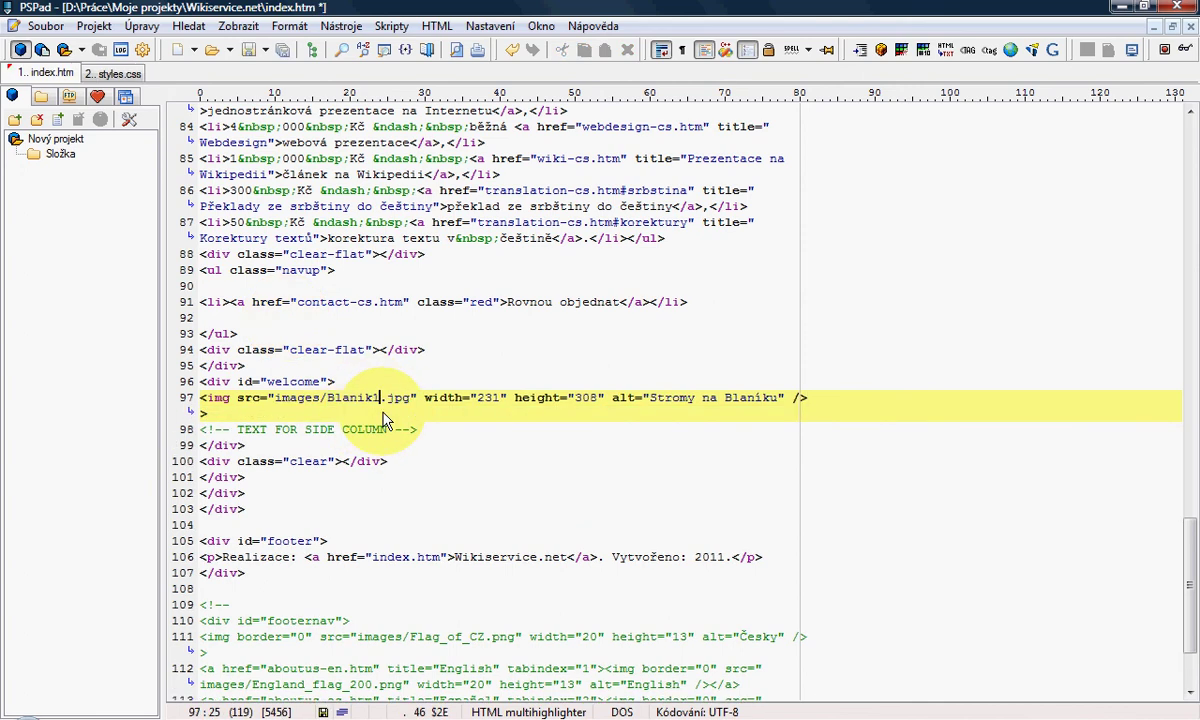
{"action": "left_click", "coordinate": [248, 49]}
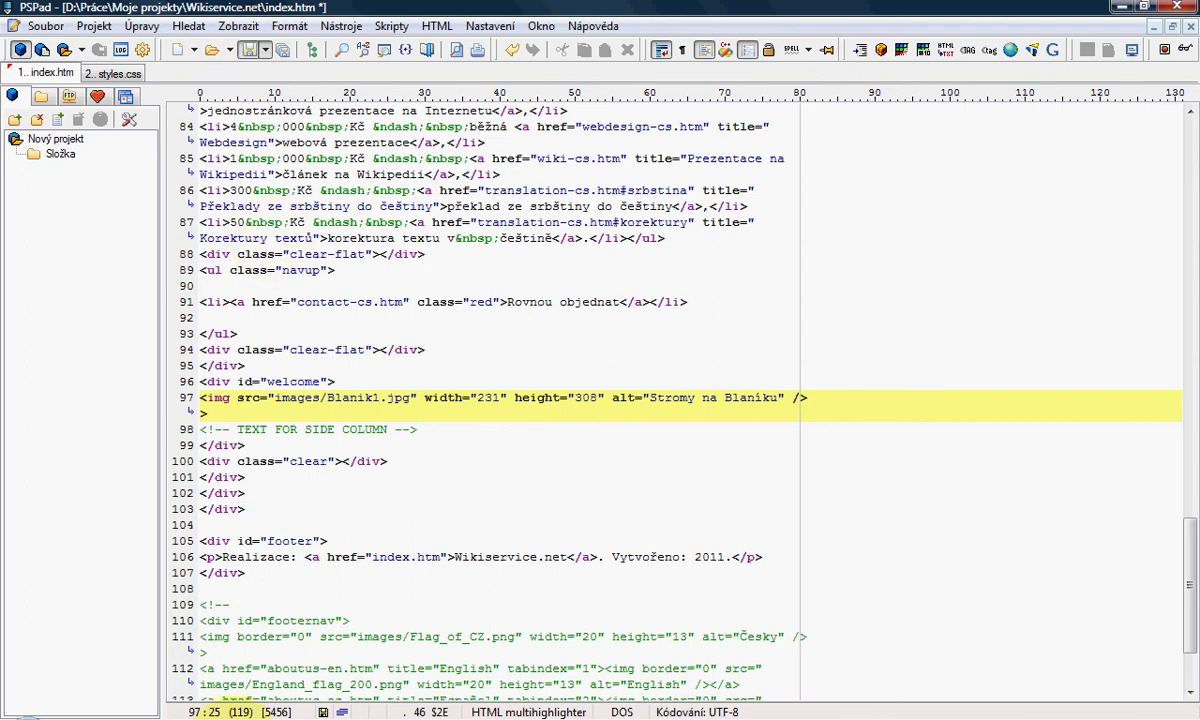
{"action": "key", "text": "alt+Tab"}
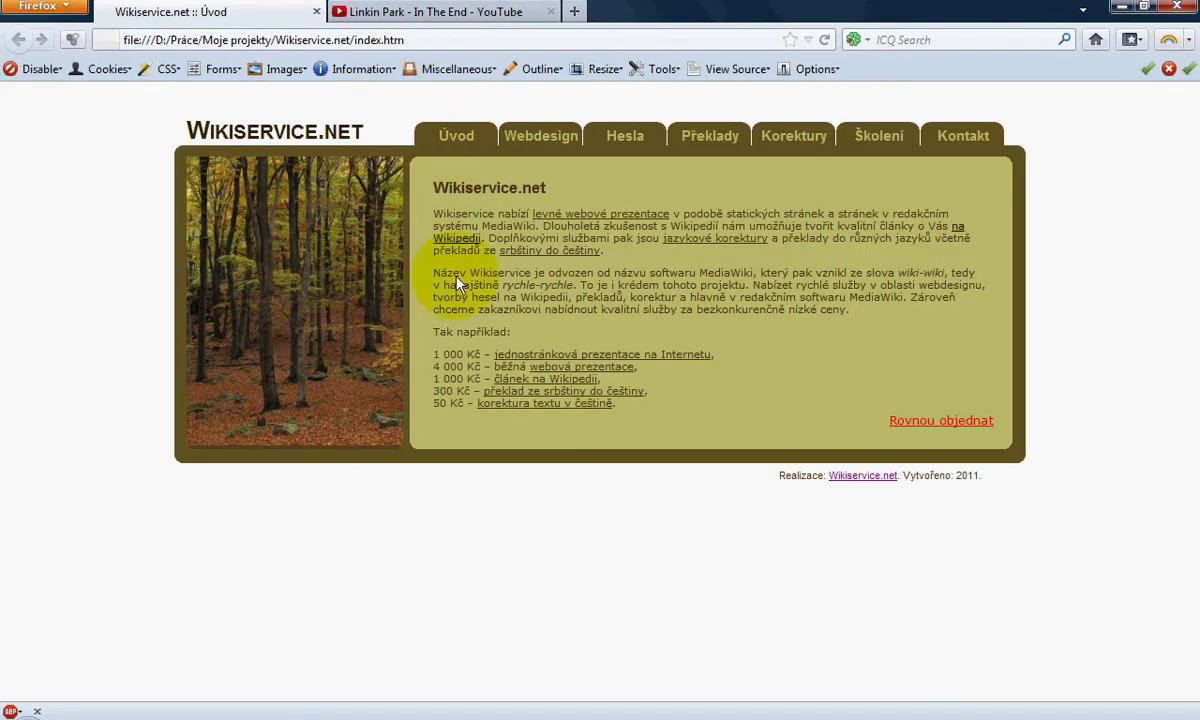
Step: Reload the page and zoom in three steps to inspect the photo's rounded corner
{"action": "left_click", "coordinate": [825, 40]}
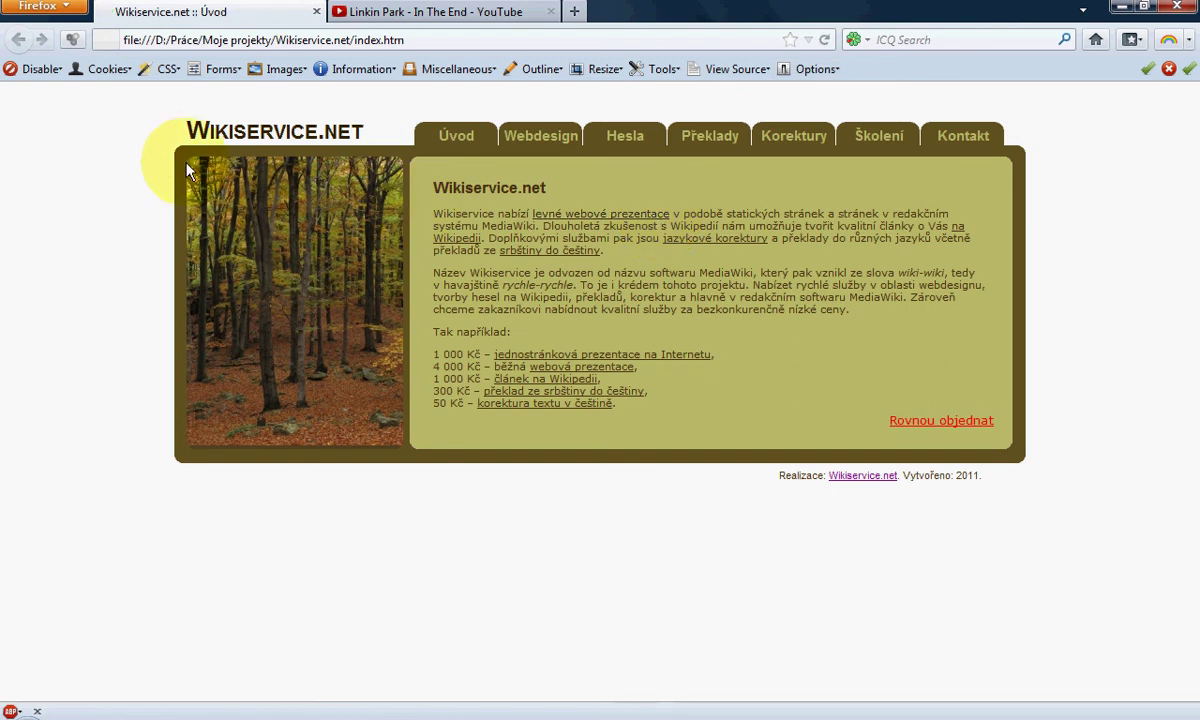
{"action": "key", "text": "ctrl+plus"}
{"action": "key", "text": "ctrl+plus"}
{"action": "key", "text": "ctrl+plus"}
{"action": "key", "text": "ctrl+plus"}
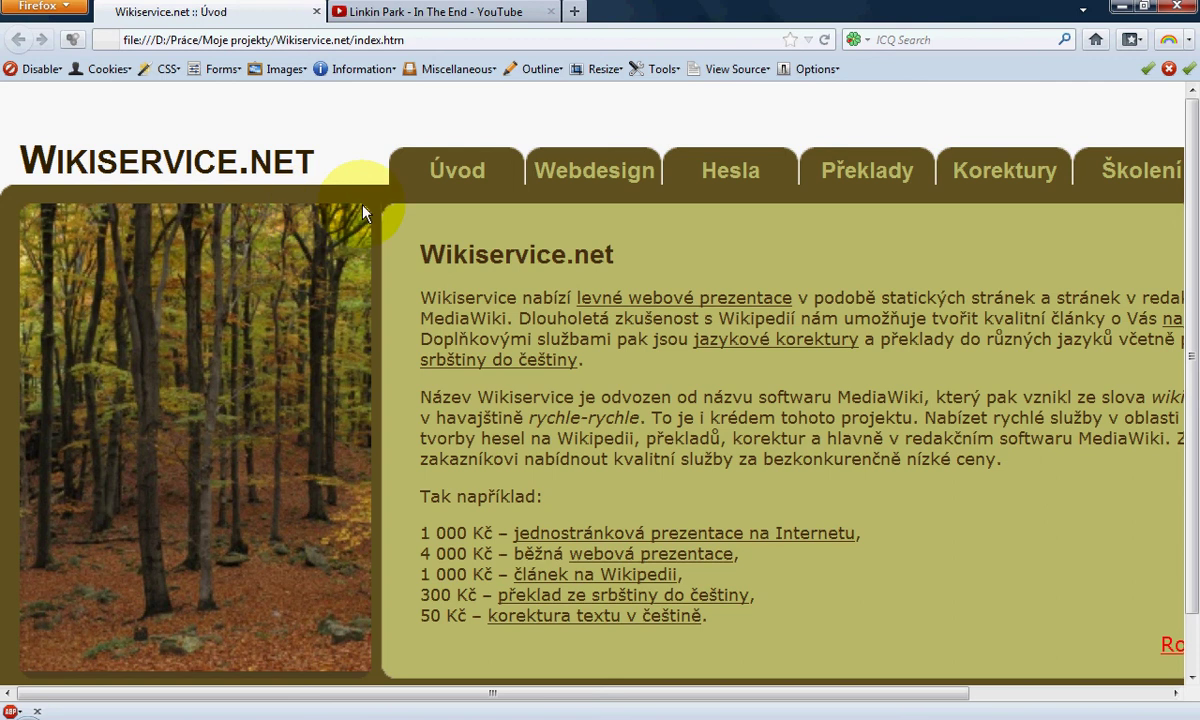
{"action": "key", "text": "ctrl+plus"}
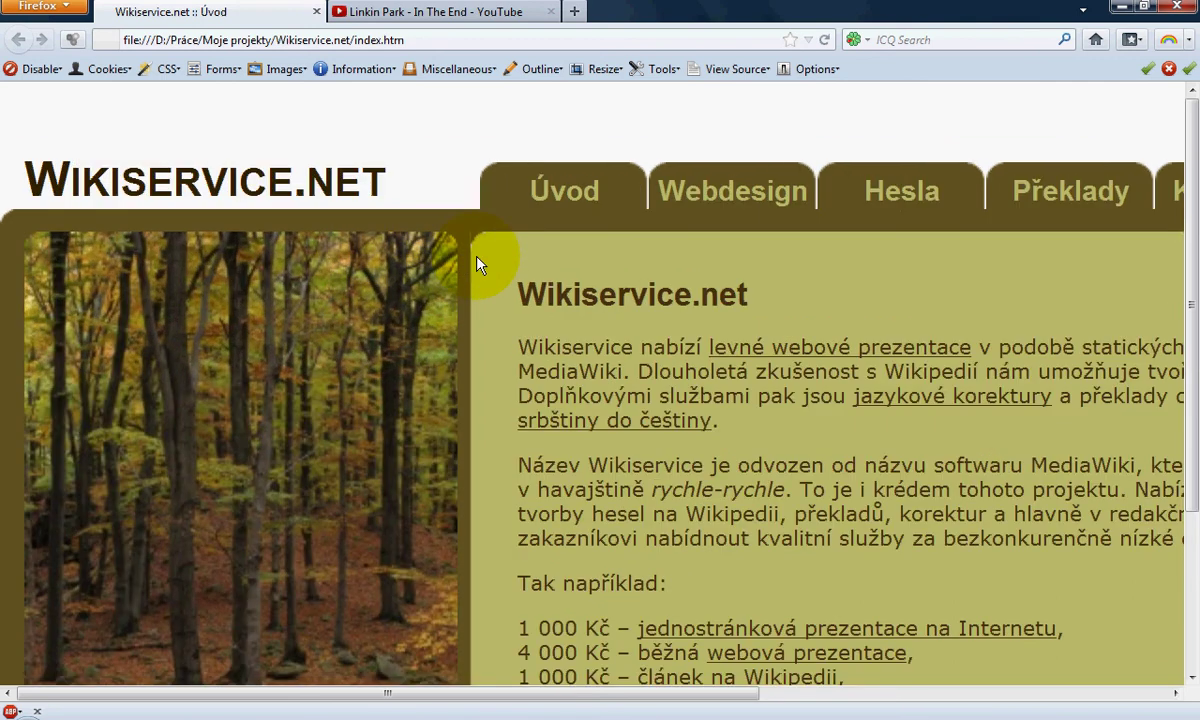
{"action": "key", "text": "ctrl+plus"}
{"action": "key", "text": "ctrl+plus"}
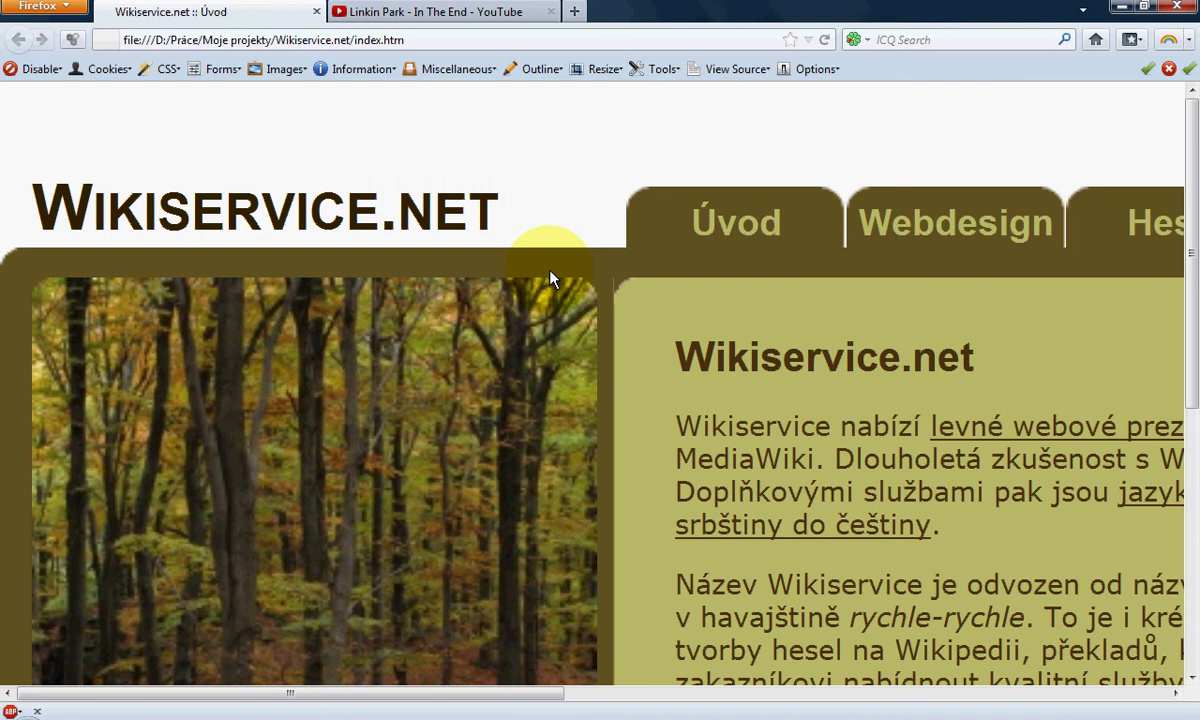
Step: Zoom back out and reset the page to normal size
{"action": "key", "text": "ctrl+minus"}
{"action": "key", "text": "ctrl+minus"}
{"action": "key", "text": "ctrl+minus"}
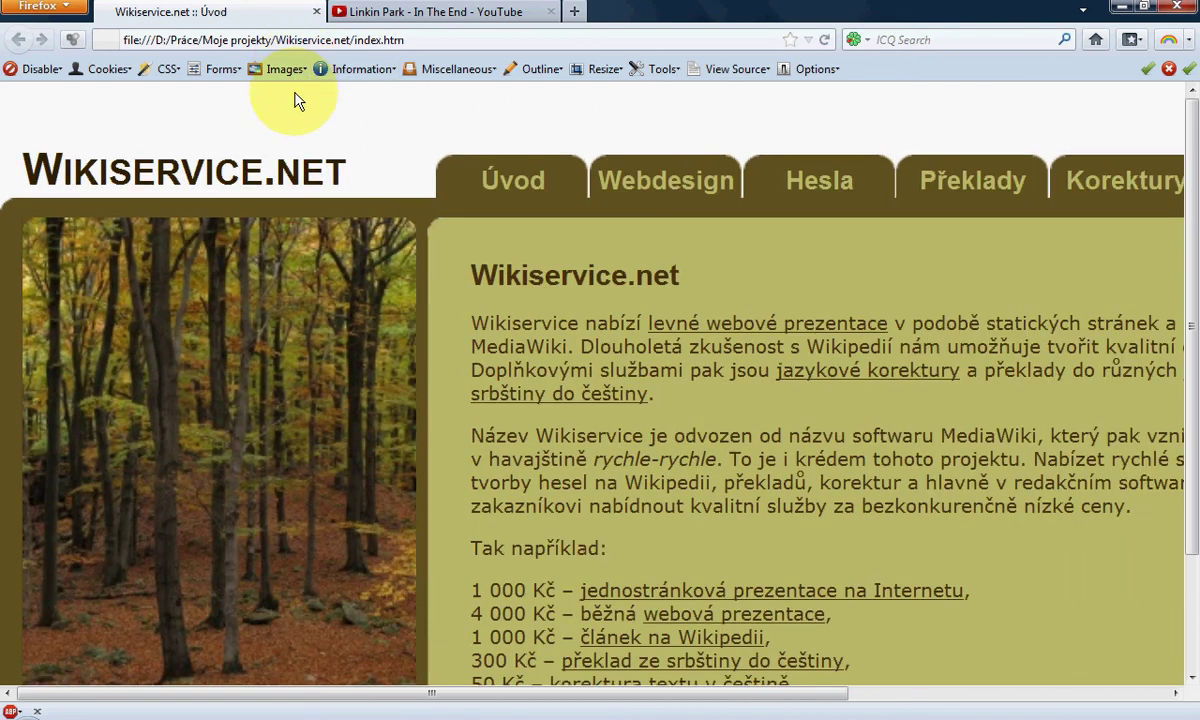
{"action": "key", "text": "alt"}
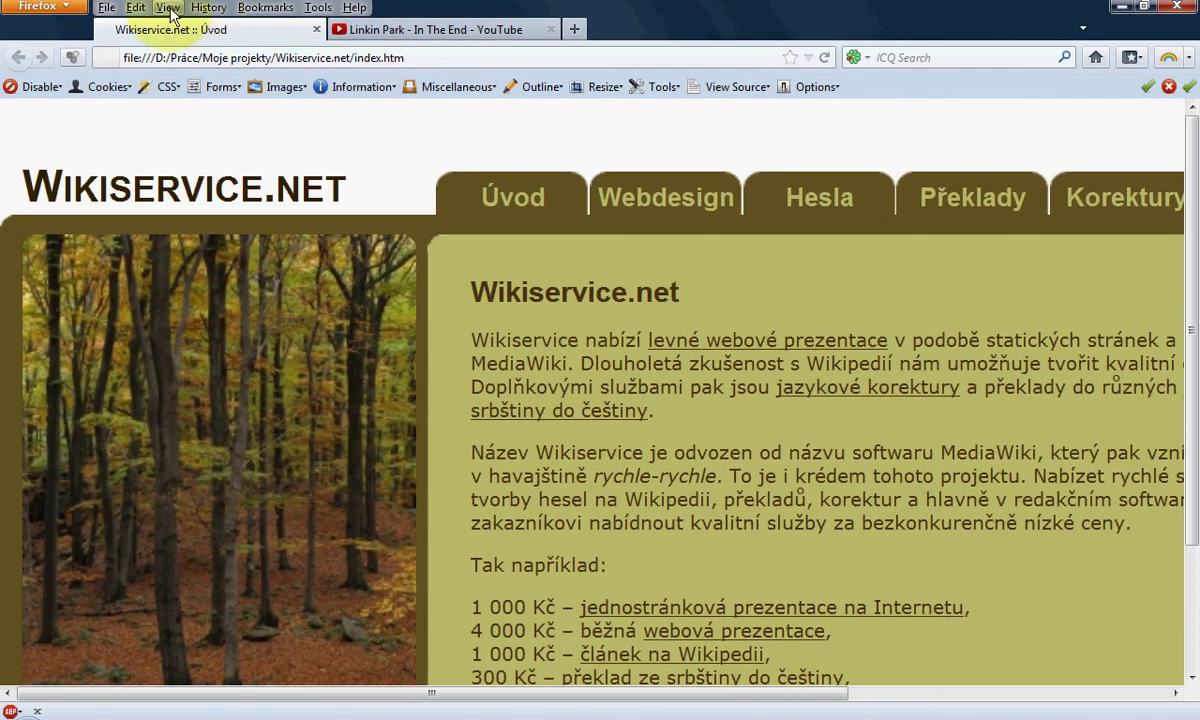
{"action": "left_click", "coordinate": [169, 8]}
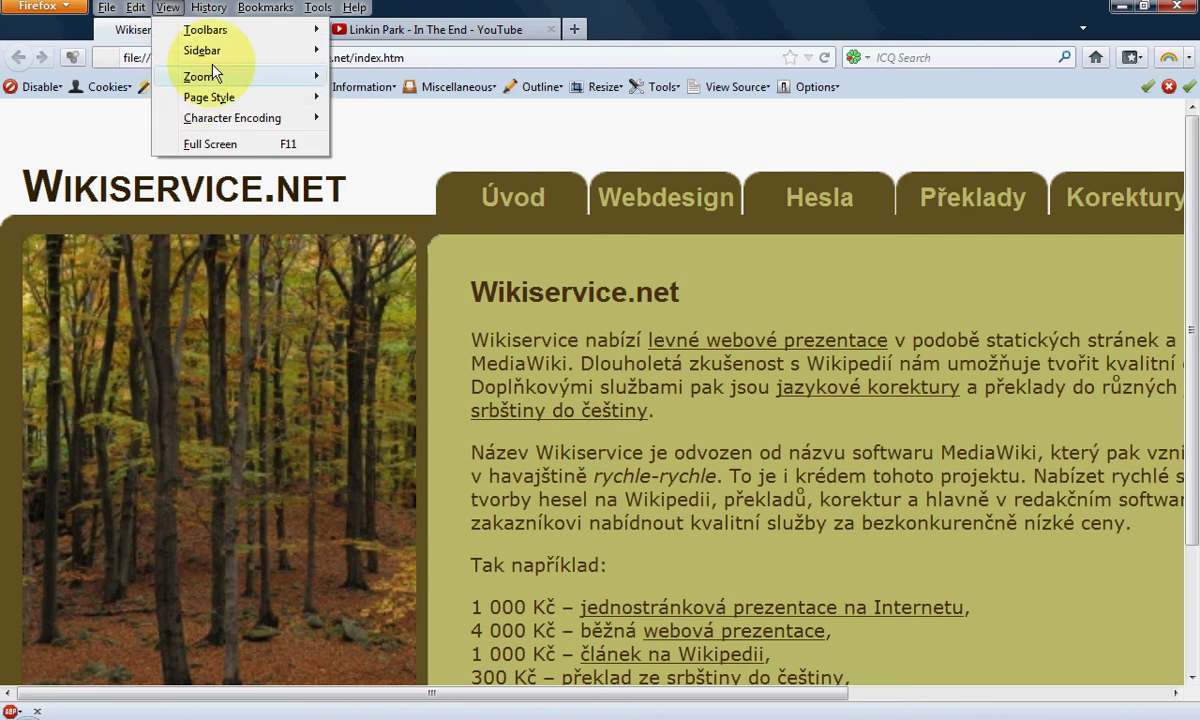
{"action": "mouse_move", "coordinate": [231, 80]}
{"action": "left_click", "coordinate": [360, 122]}
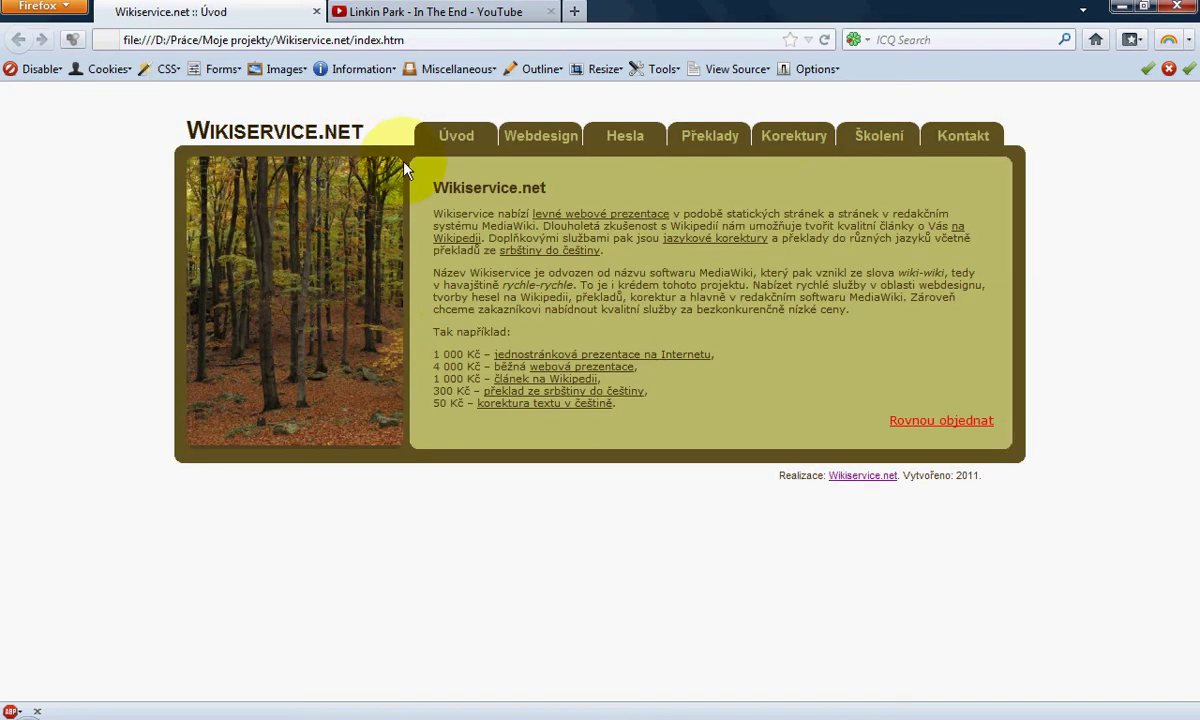